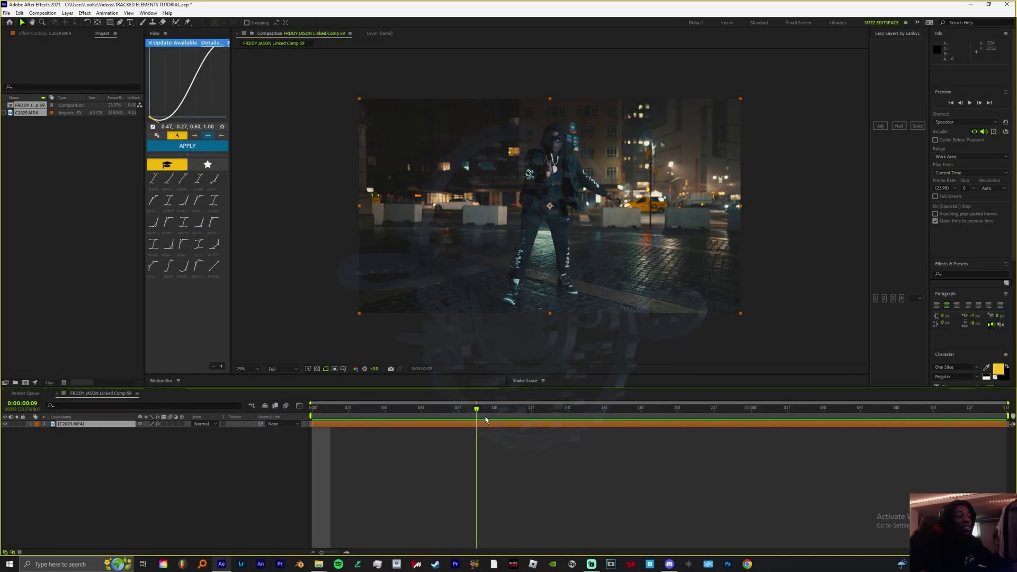
- Pre-compose the upper C2029.MP4 layer from the first frame, leaving all attributes in FRDDY JASON Linked Comp 59
drag(477, 421, 805, 423)
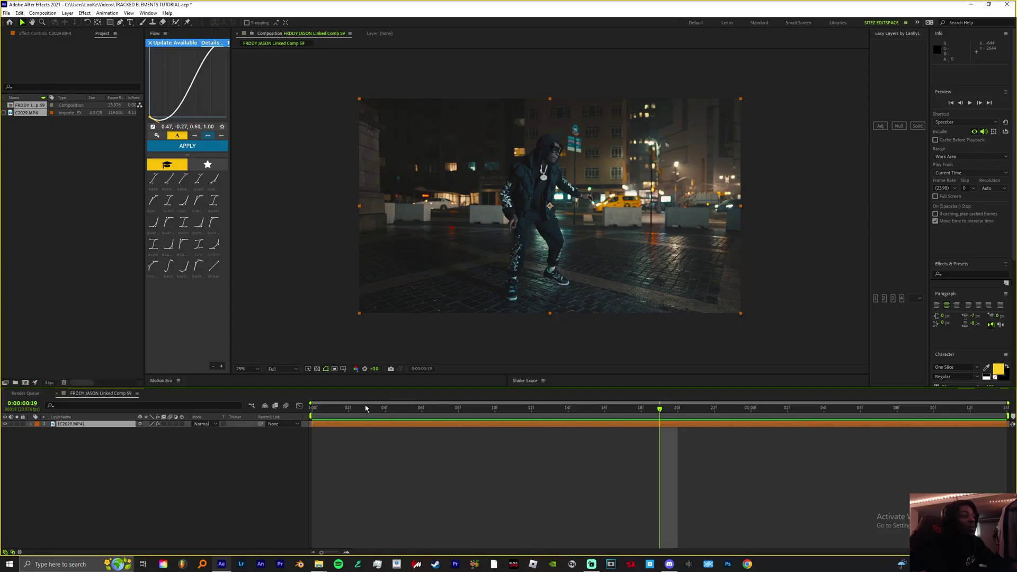
drag(366, 408, 313, 418)
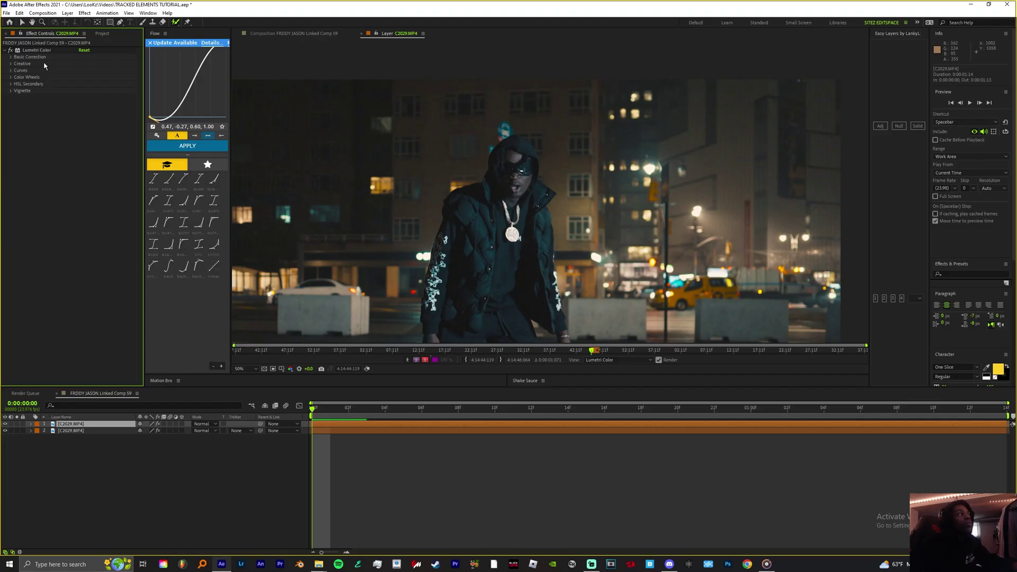
click(45, 51)
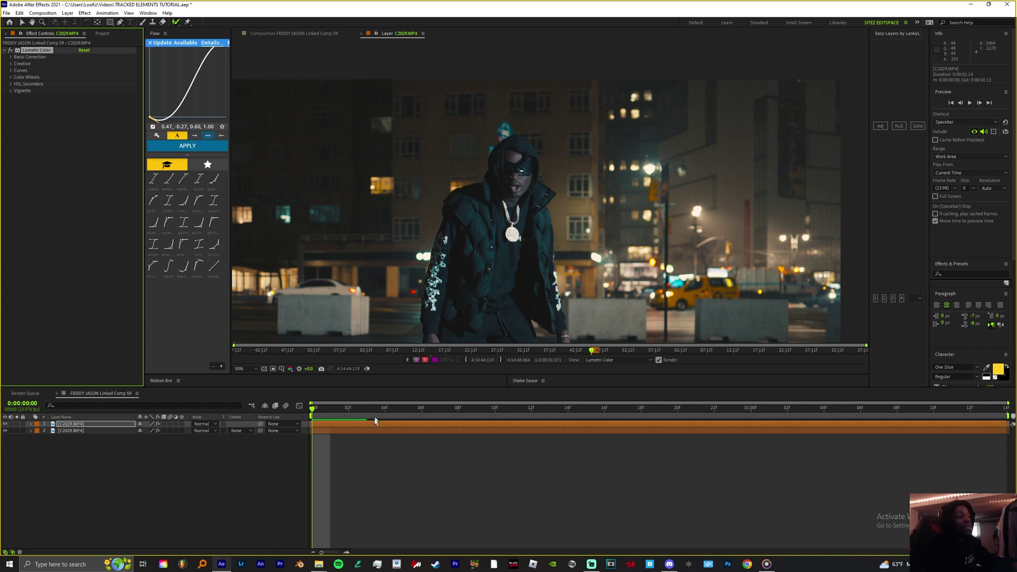
right_click(338, 428)
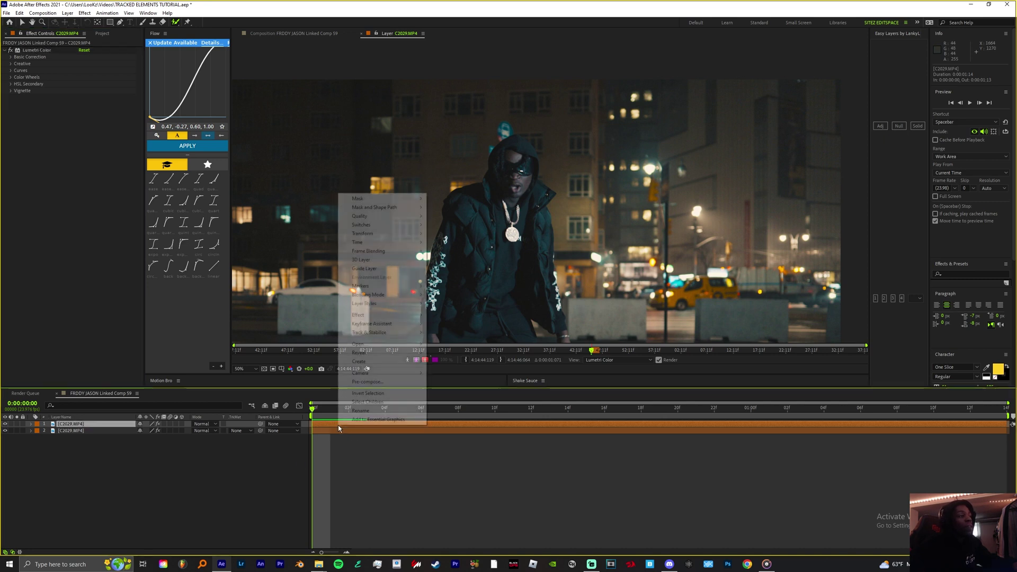
click(369, 381)
click(441, 248)
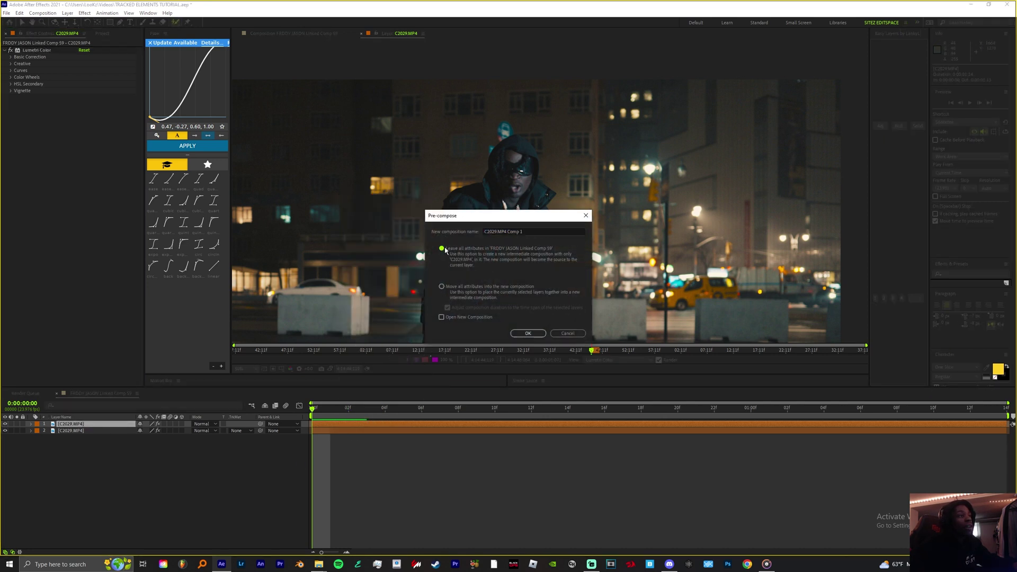
click(528, 333)
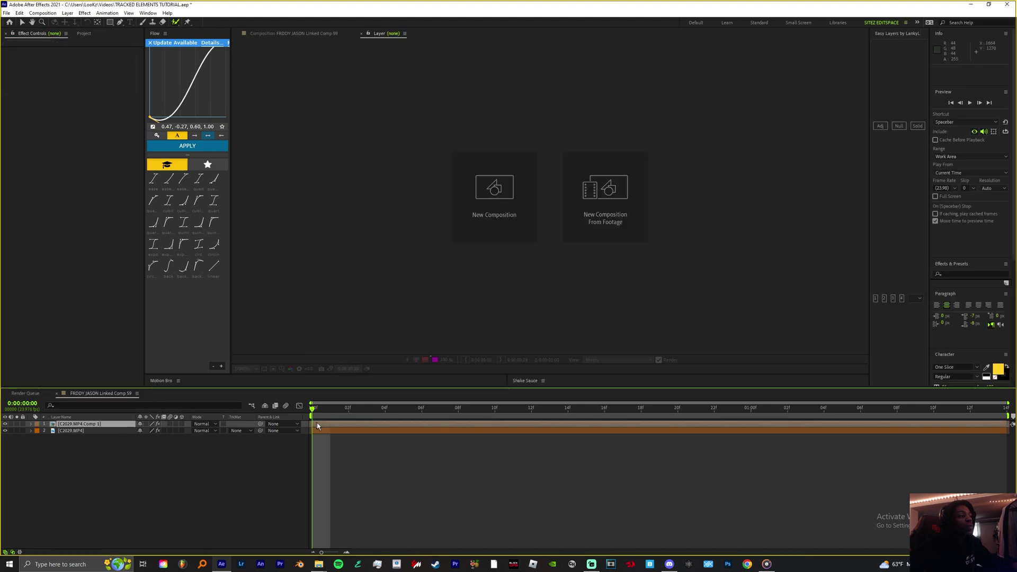
- Copy the Lumetri Color effect from the pre-composed layer and open C2029.MP4 Comp 1
click(320, 426)
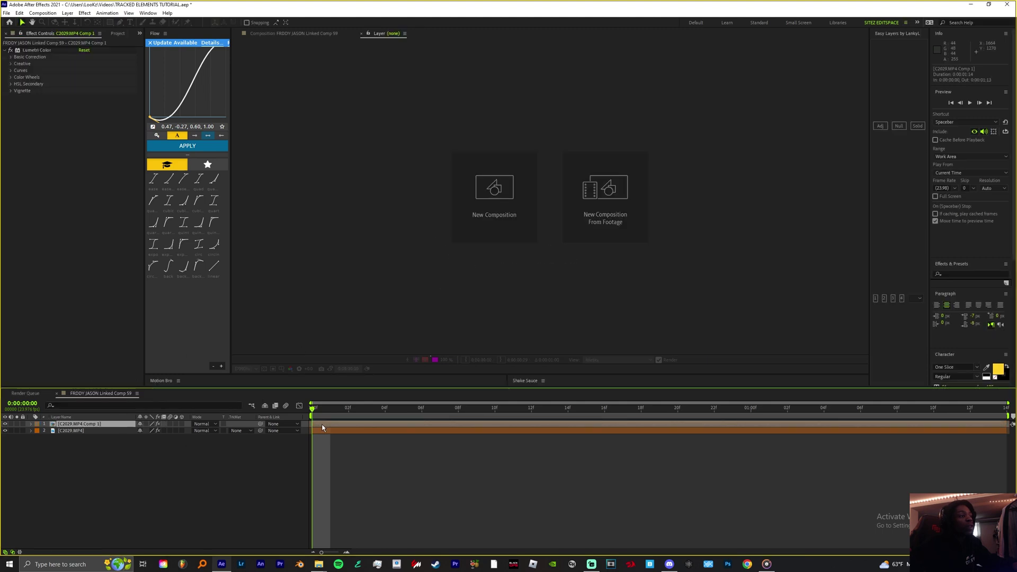
click(39, 51)
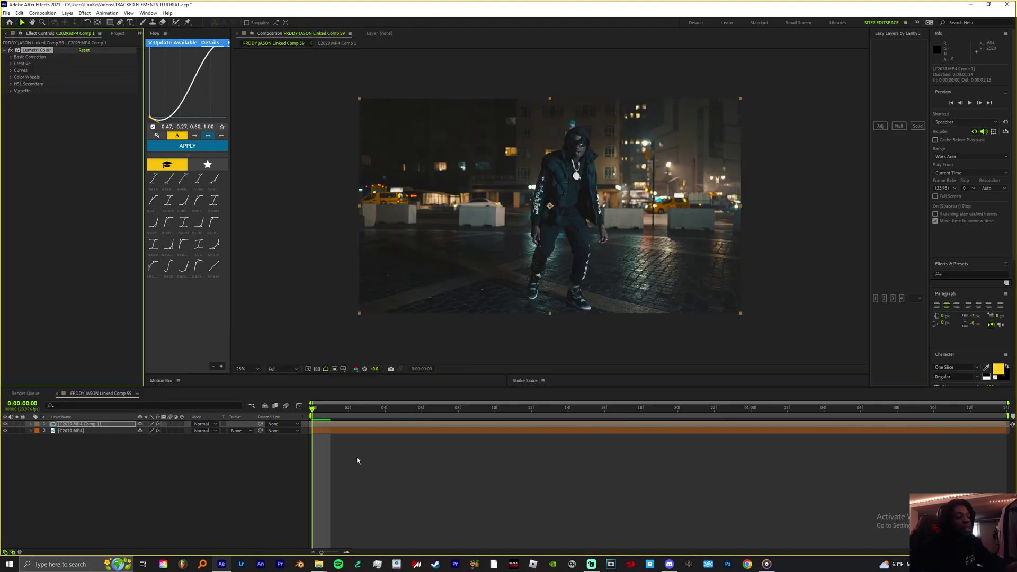
double_click(345, 425)
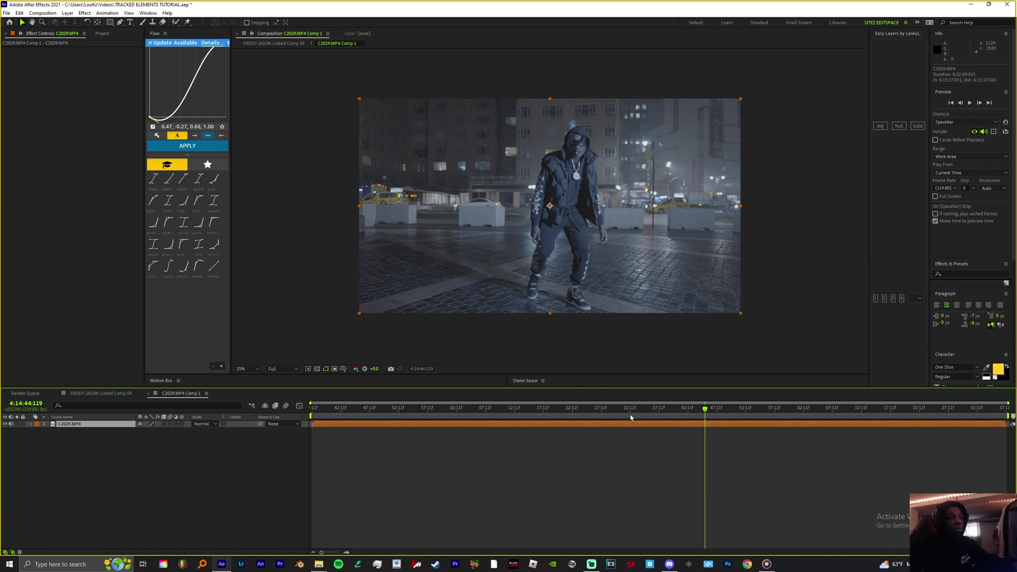
- Split the footage layer in C2029.MP4 Comp 1 at 4:14:44:119, matching the first frame of the main composition
click(557, 408)
click(342, 408)
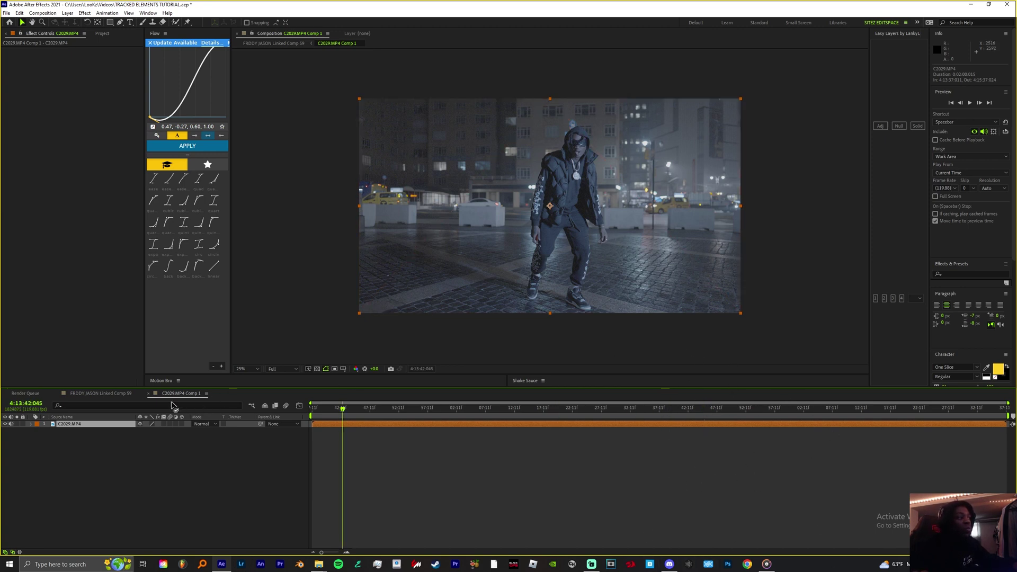
click(97, 393)
drag(379, 418, 313, 418)
click(329, 423)
double_click(328, 423)
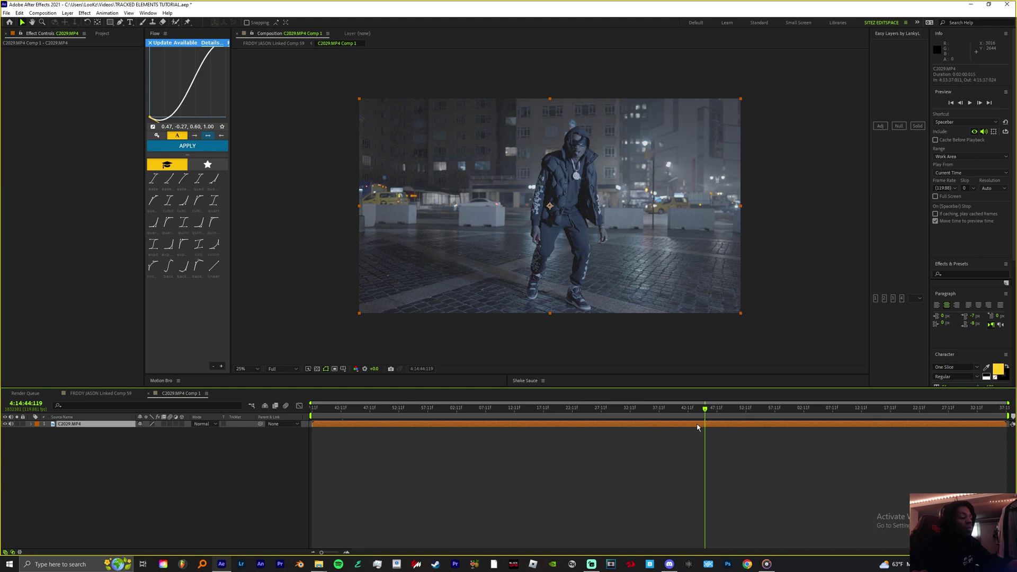
key(ctrl+shift+d)
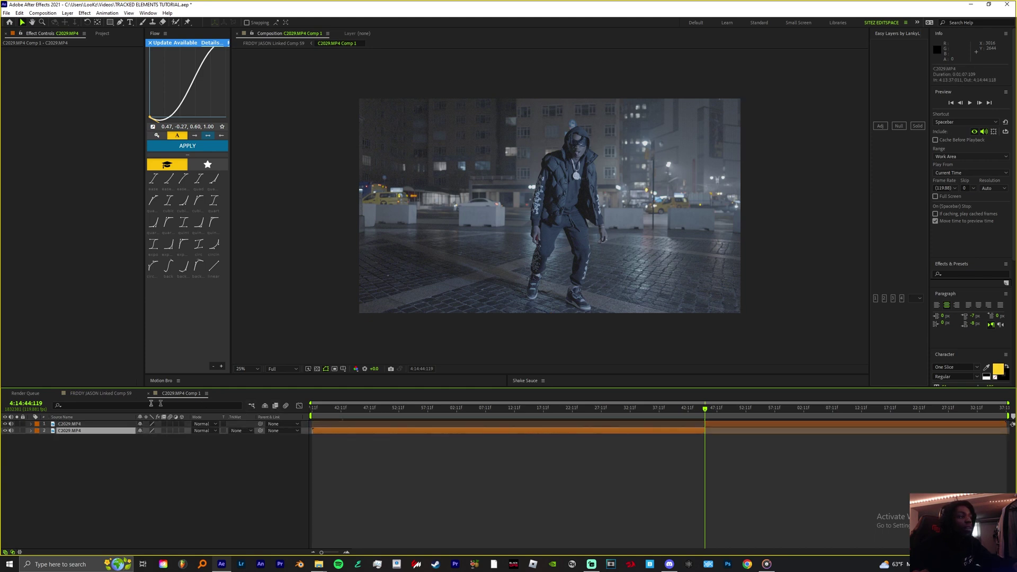
- Split the footage in C2029.MP4 Comp 1 again at 4:14:46:069, matching the last frame of the main composition
click(114, 393)
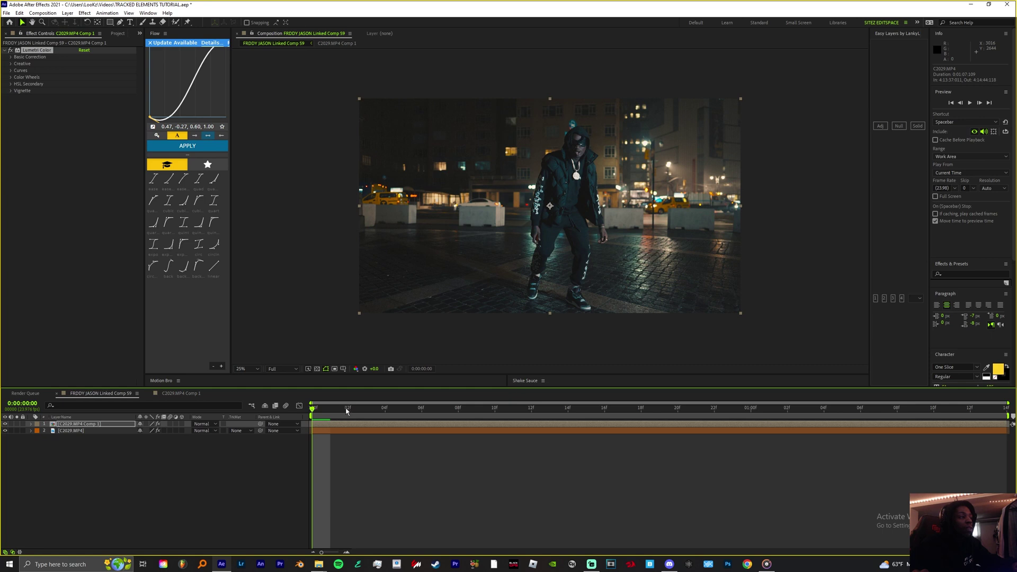
key(space)
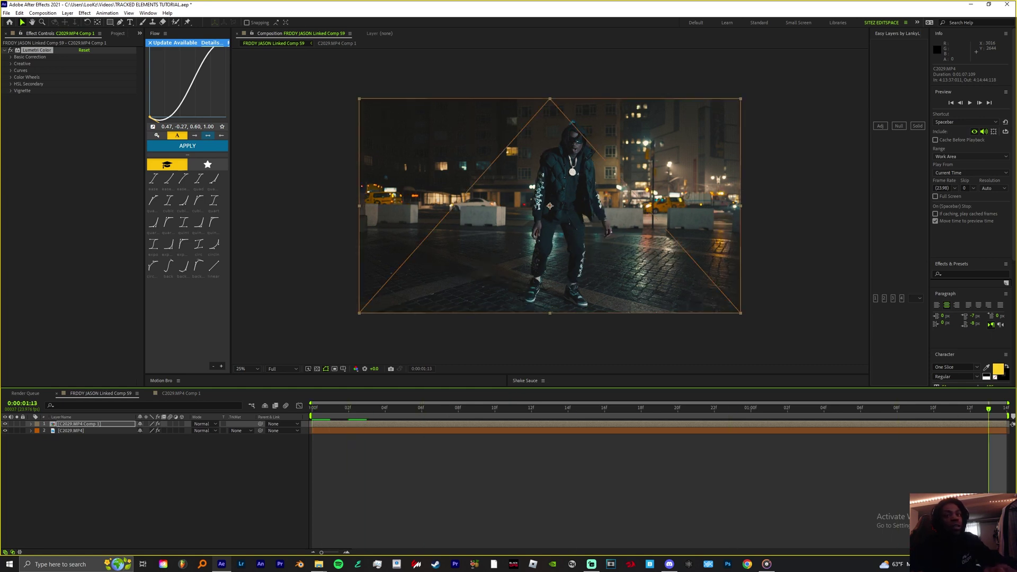
double_click(1002, 425)
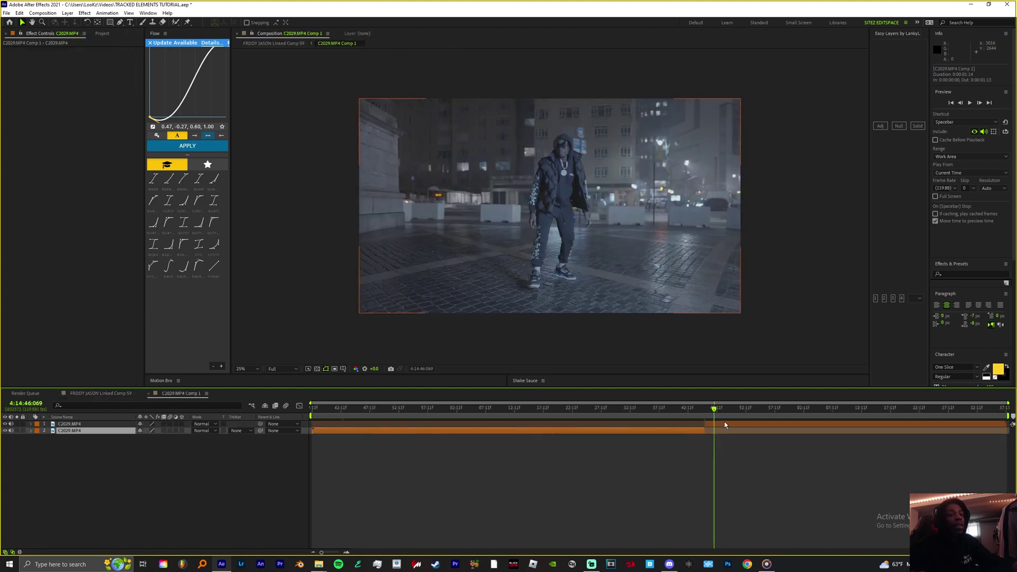
click(727, 425)
key(ctrl+shift+d)
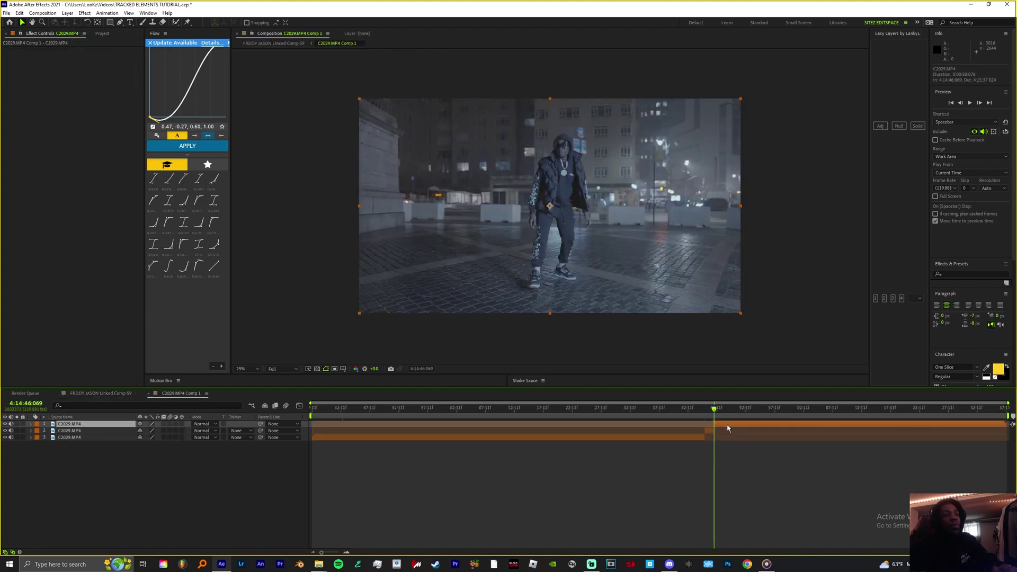
- Delete the footage segments before and after the two cuts, keeping only the short middle segment
key(Delete)
click(693, 431)
key(Delete)
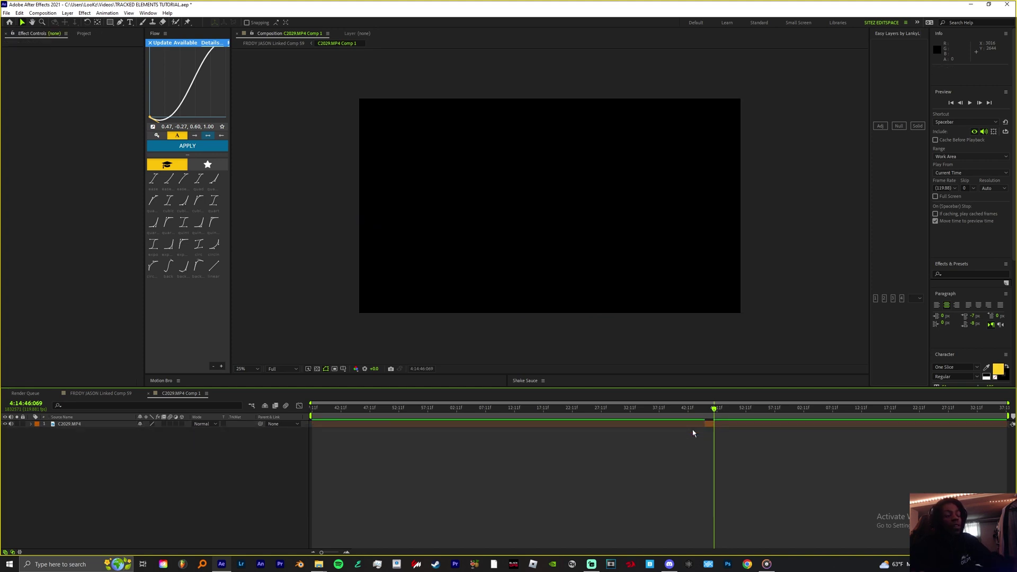
- Narrow the work area of C2029.MP4 Comp 1 to the remaining footage segment and go to its first frame
click(719, 417)
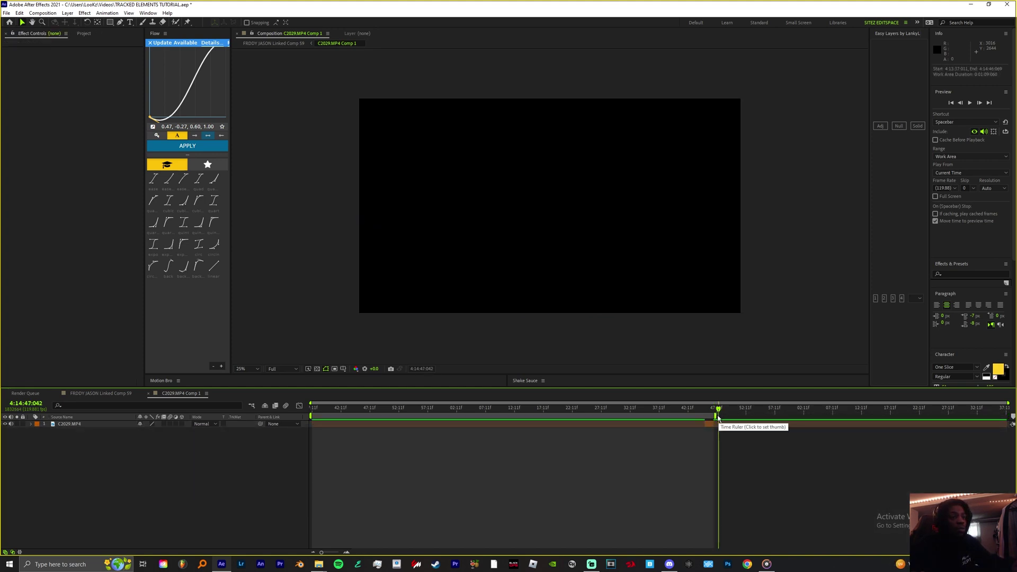
click(710, 410)
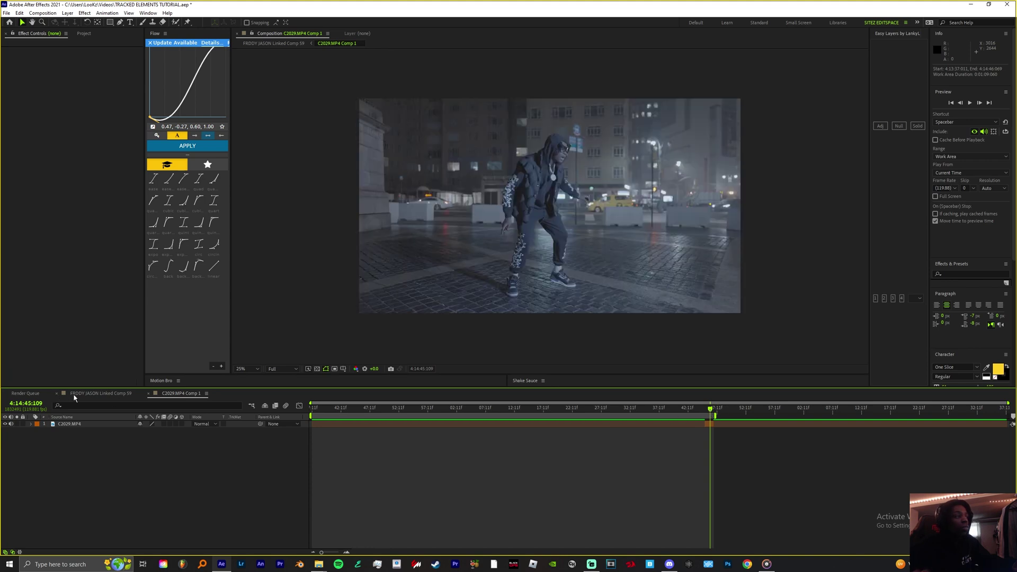
click(101, 393)
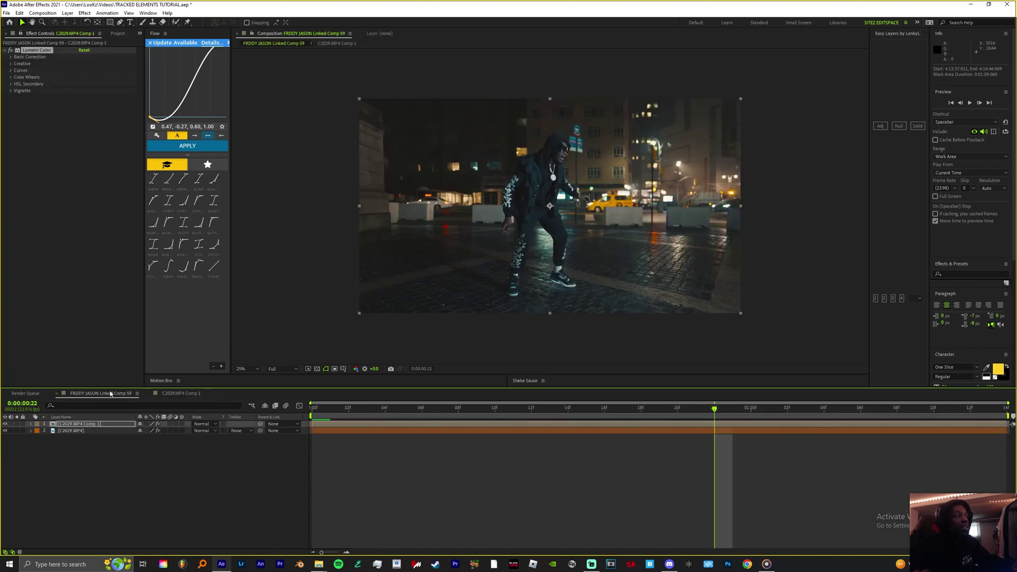
click(171, 393)
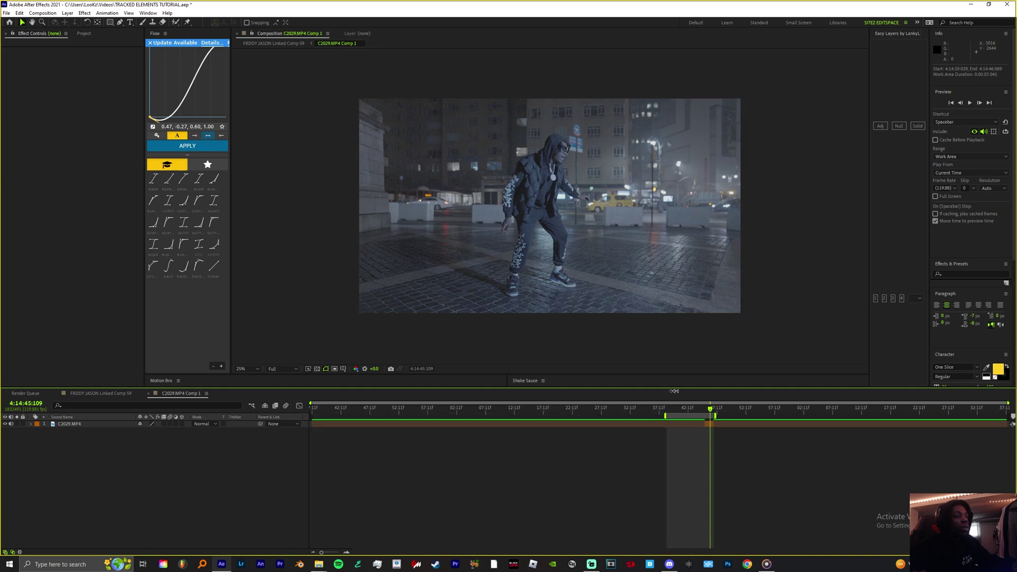
drag(674, 391, 700, 390)
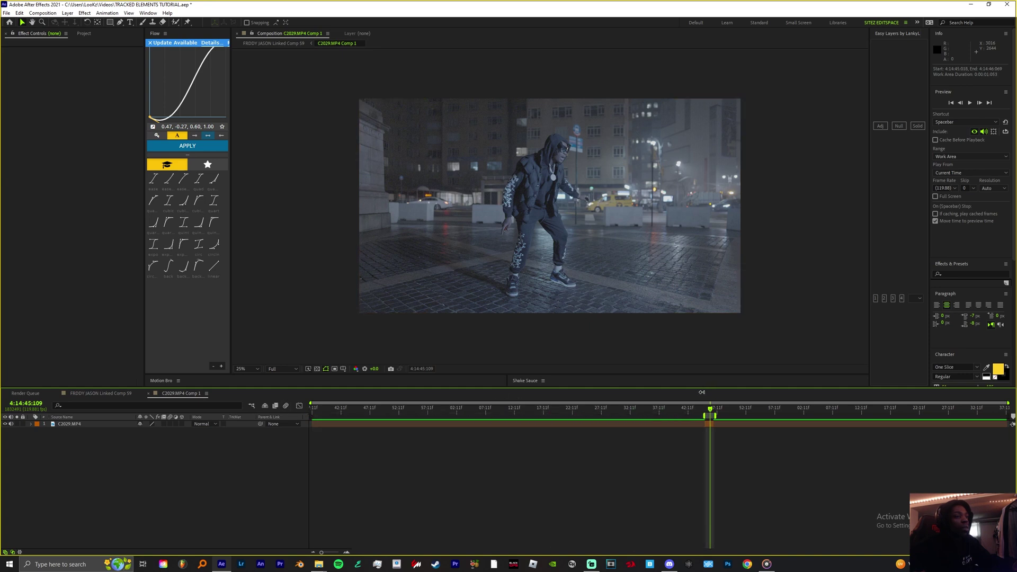
drag(320, 554, 338, 556)
drag(566, 416, 550, 409)
- Paste the copied Lumetri Color effect onto the footage layer and align the work area start with the layer's first frame
key(ctrl+a)
key(ctrl+v)
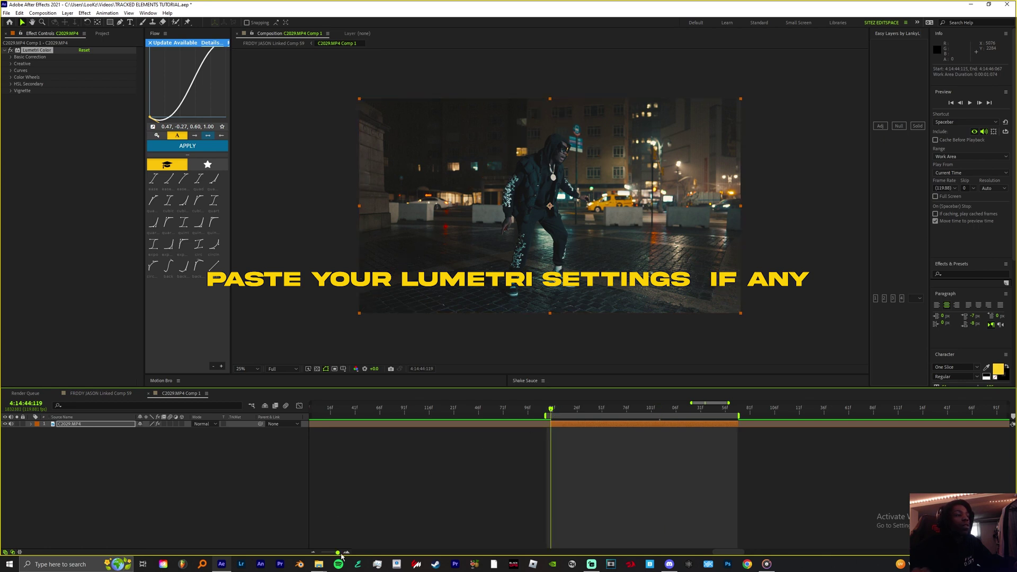
drag(341, 555, 343, 555)
drag(639, 416, 659, 416)
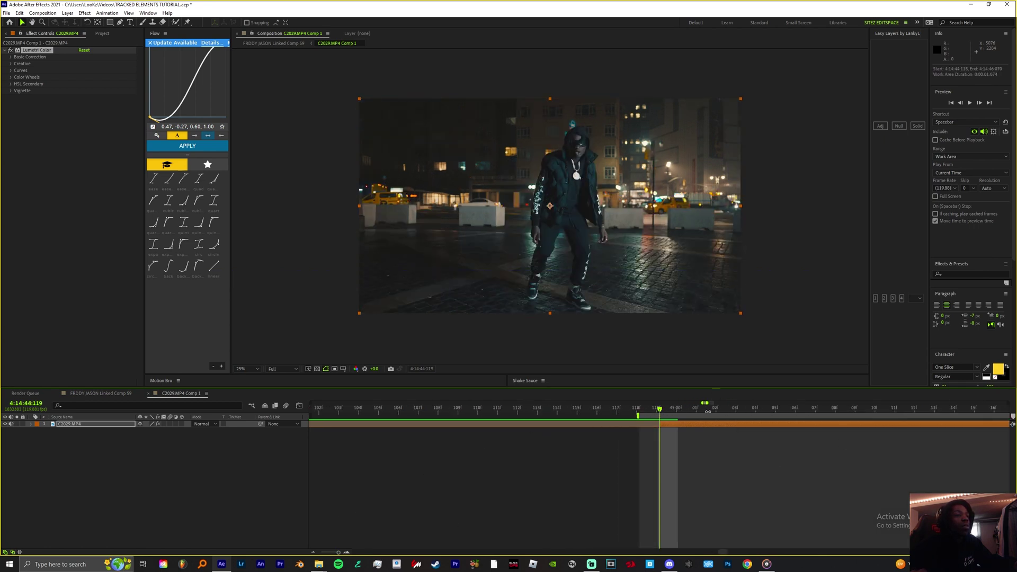
- Open the trimmed footage layer for painting and select the standing man with the Roto Brush at the first frame
double_click(667, 425)
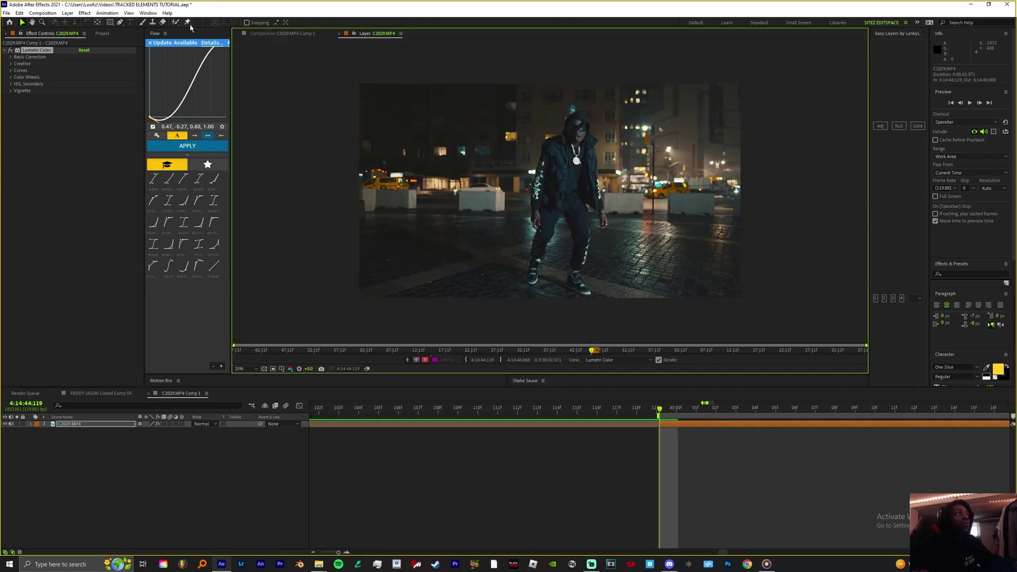
click(176, 22)
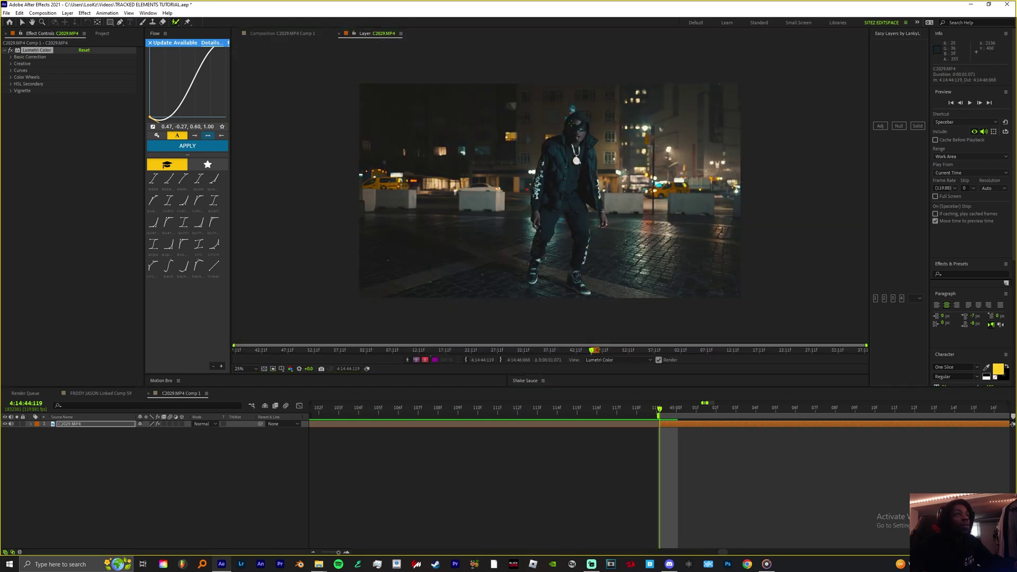
drag(580, 112, 604, 222)
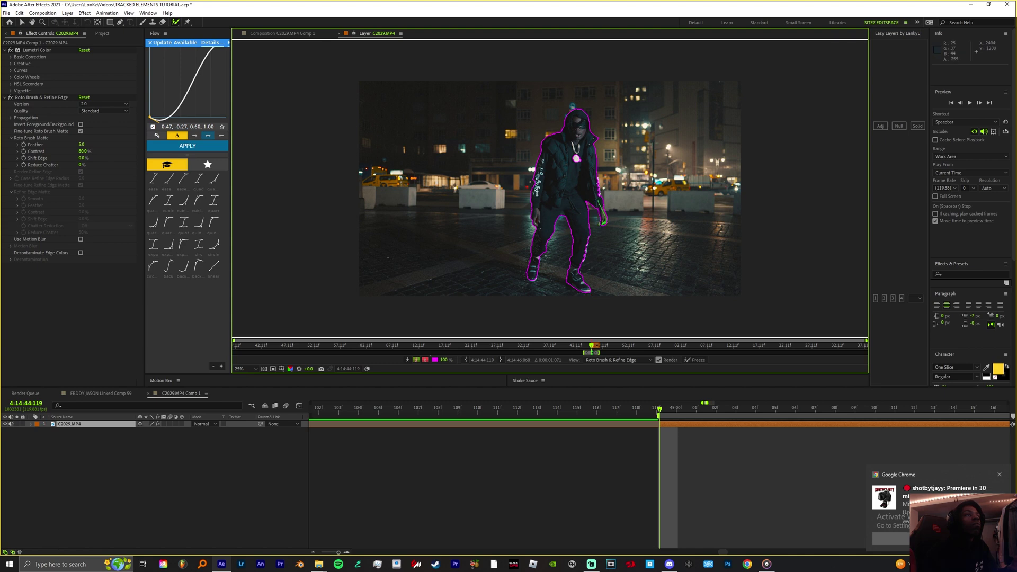
- Propagate the Roto Brush selection through the segment at Best quality, correcting the outline around the legs and shoe
key(space)
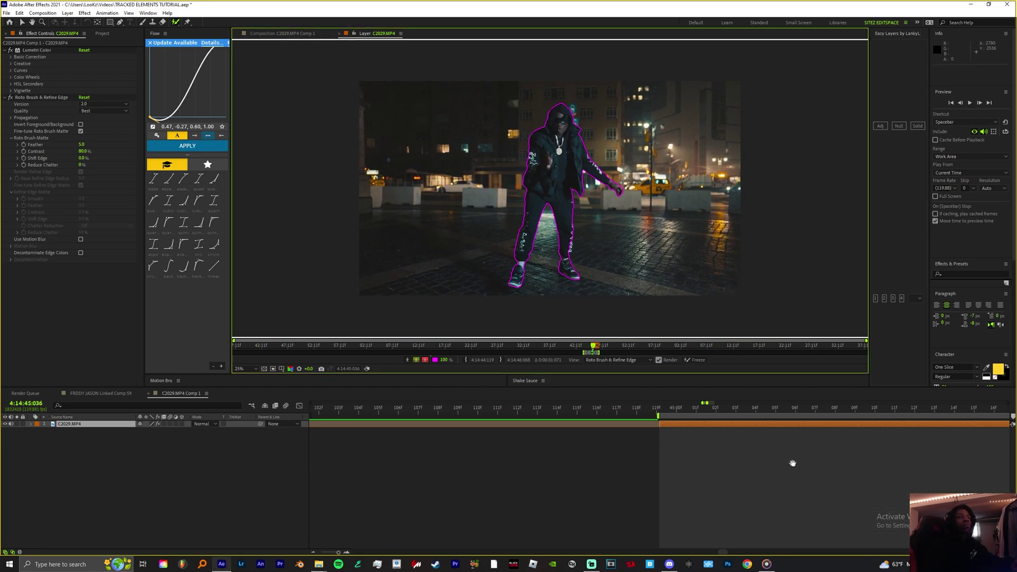
scroll(577, 127, up, 4)
key(space)
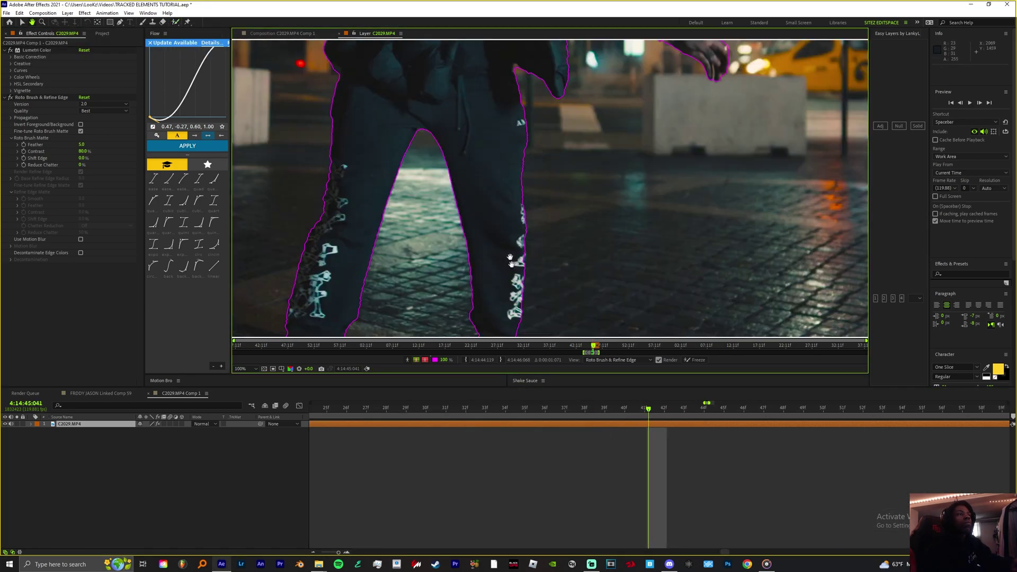
scroll(495, 227, down, 6)
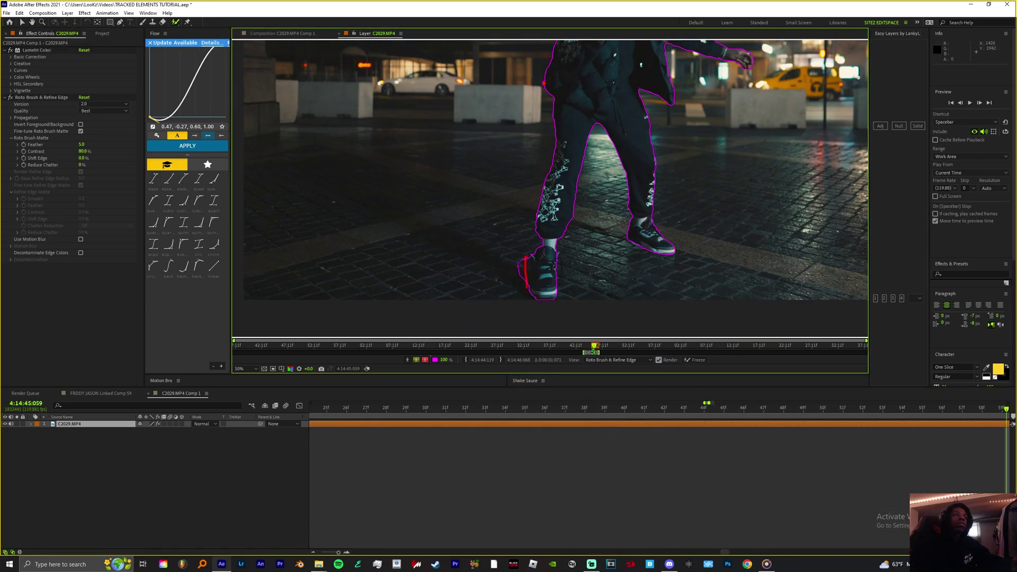
click(569, 158)
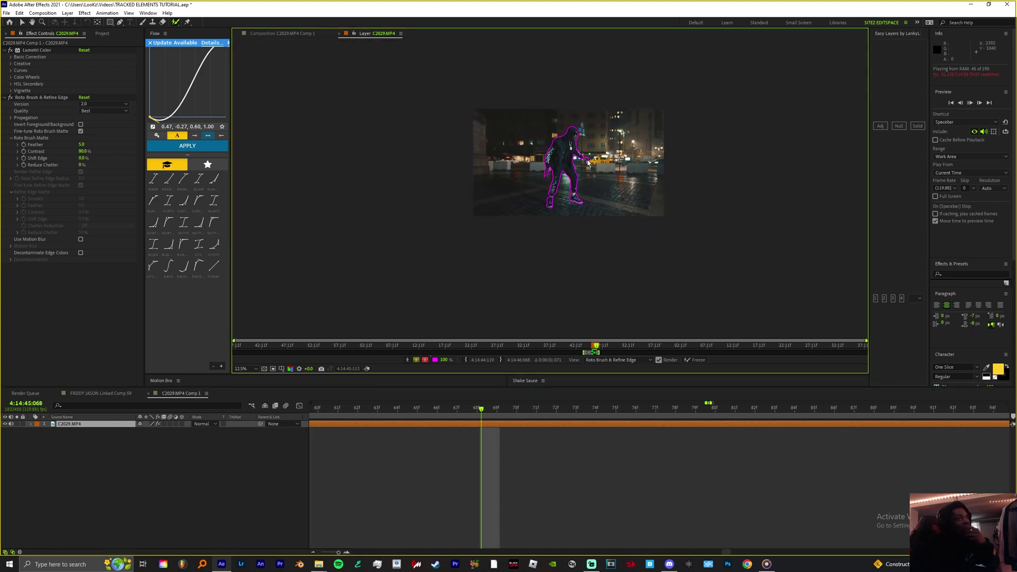
scroll(565, 160, up, 1)
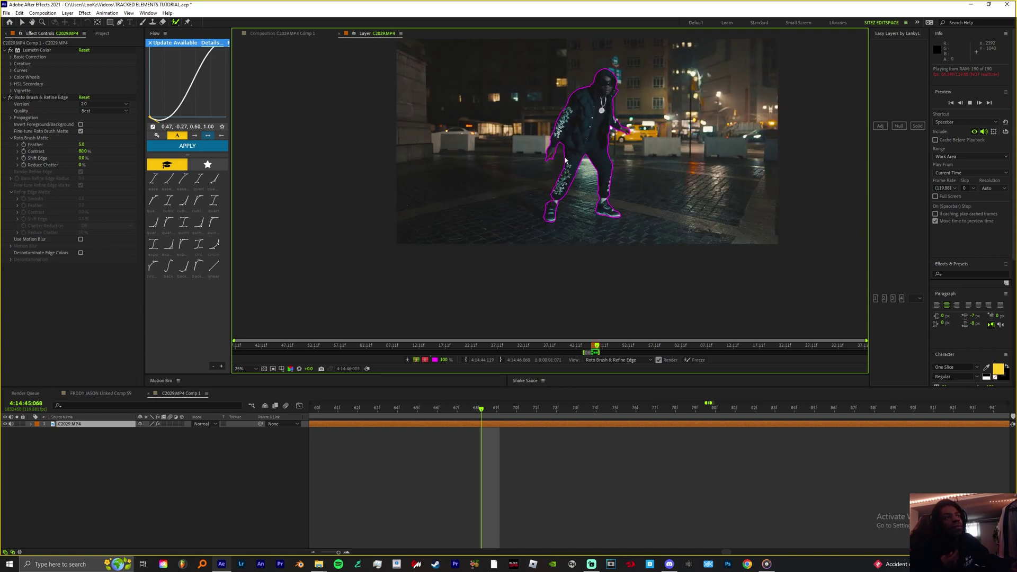
key(space)
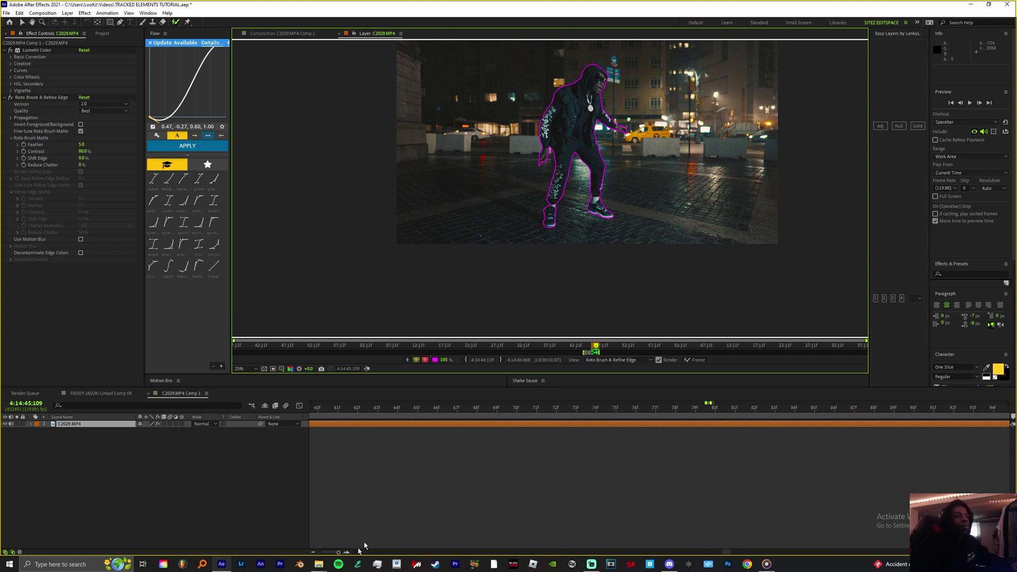
- Set the Roto Brush matte's Feather to 22 and Shift Edge to 7%, with Use Motion Blur turned on
drag(338, 554, 321, 554)
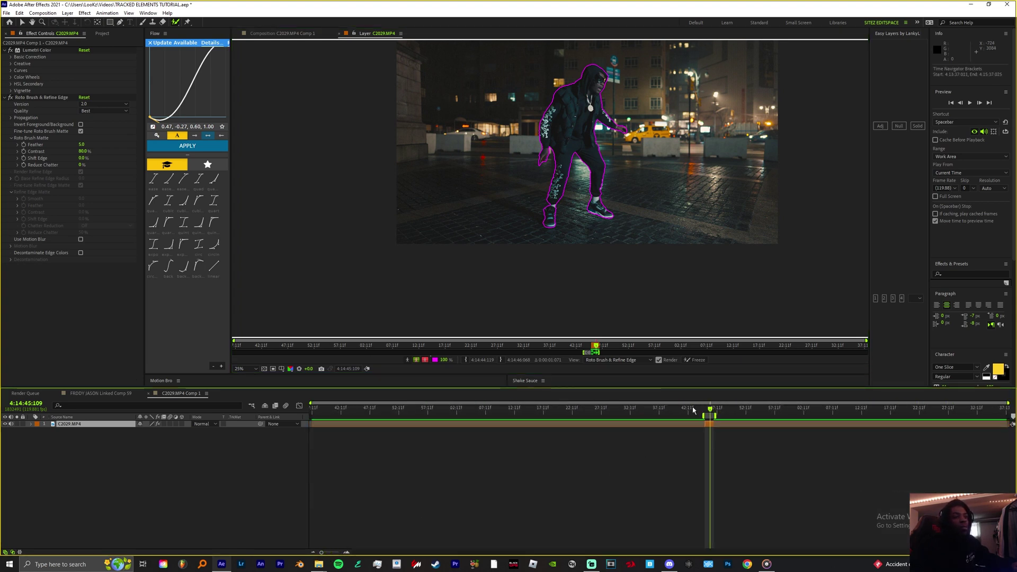
click(82, 145)
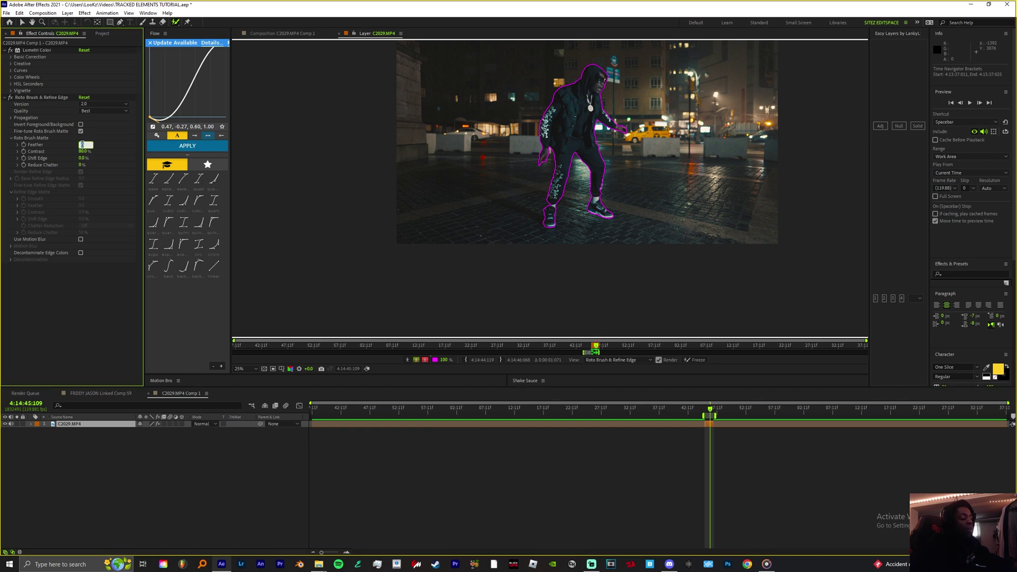
key(Return)
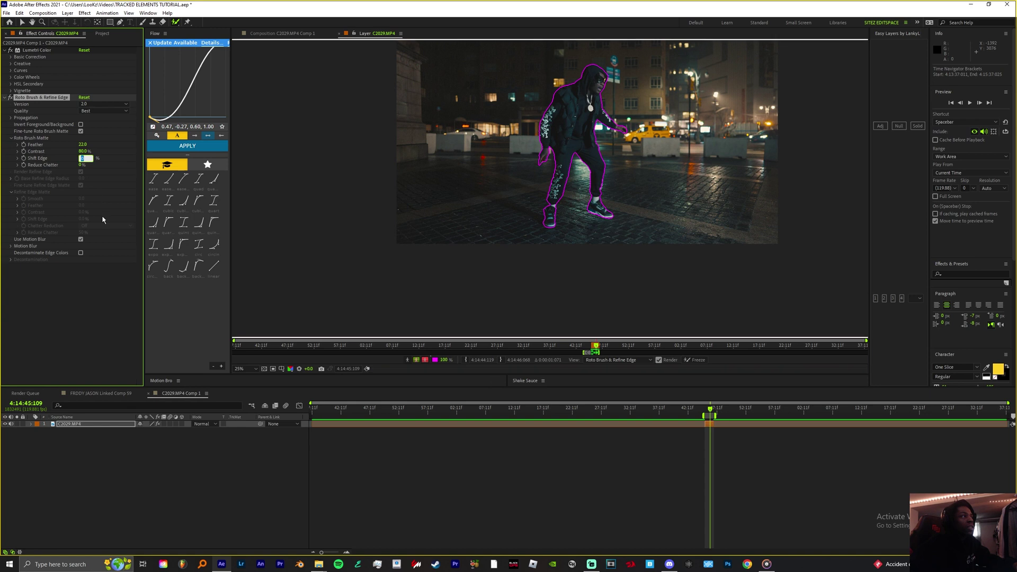
text(7)
key(Return)
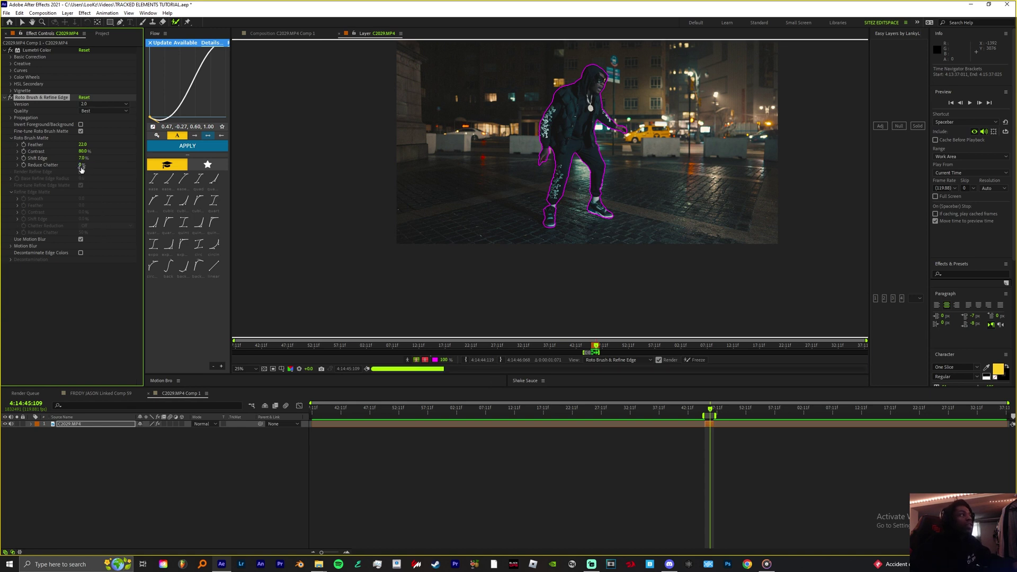
- Set the matte's Reduce Chatter to 5% and freeze the Roto Brush result
click(81, 165)
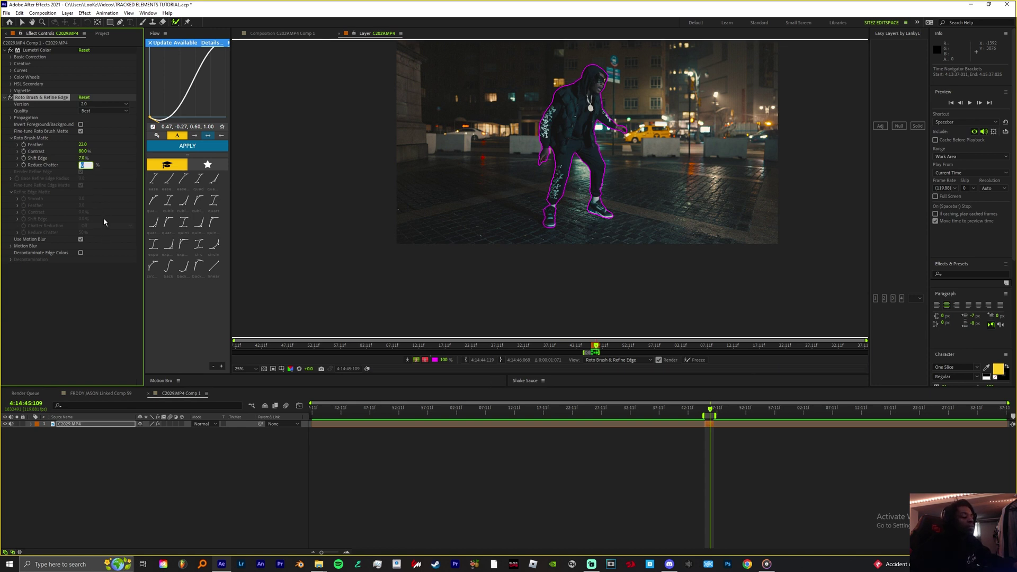
key(Return)
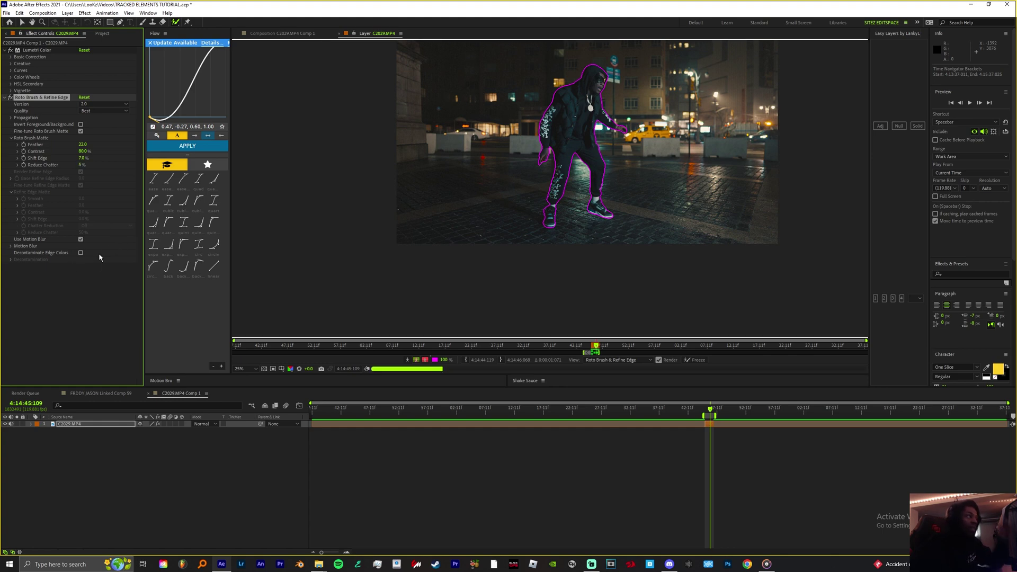
click(80, 253)
click(696, 360)
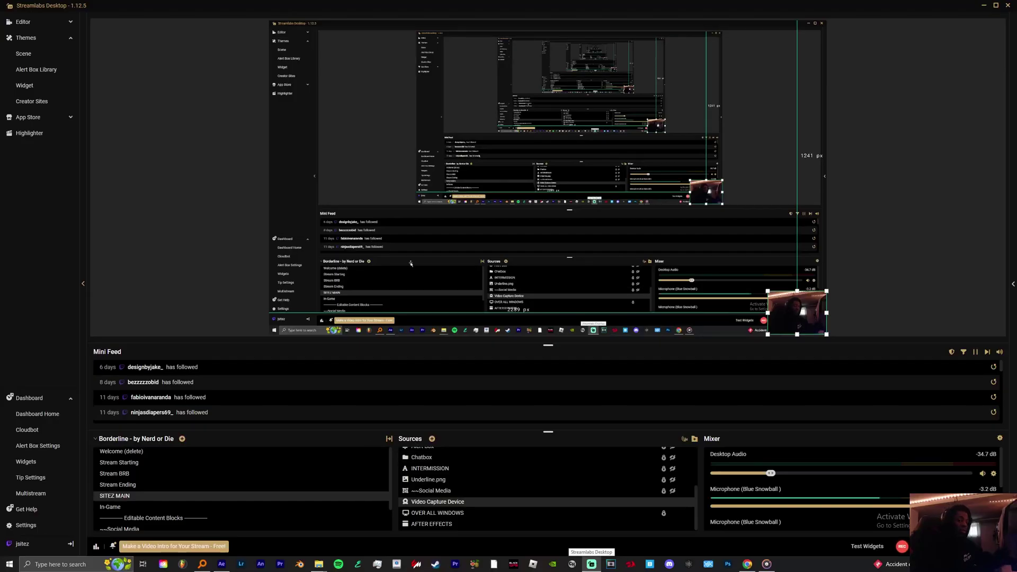
click(982, 5)
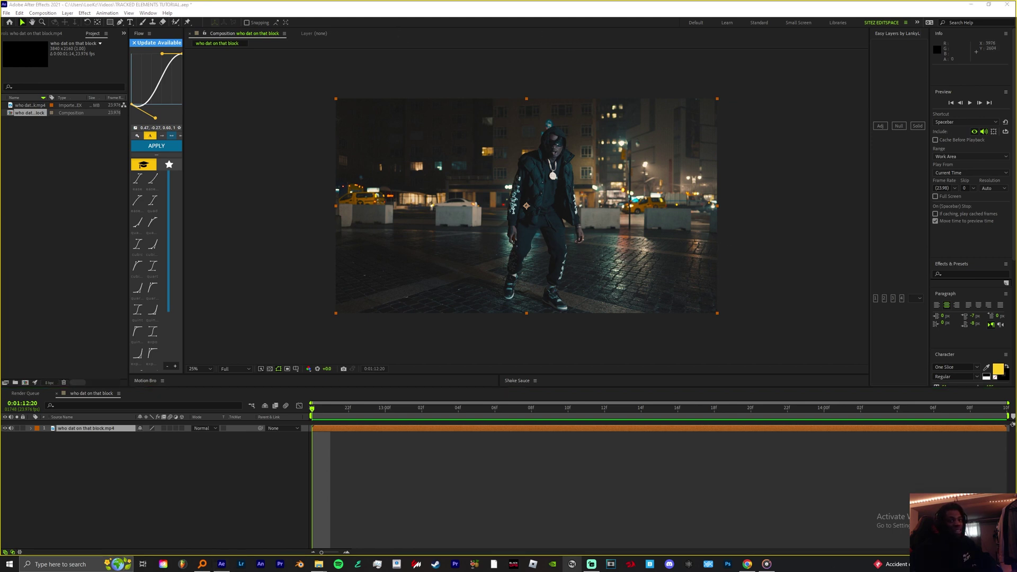
click(728, 514)
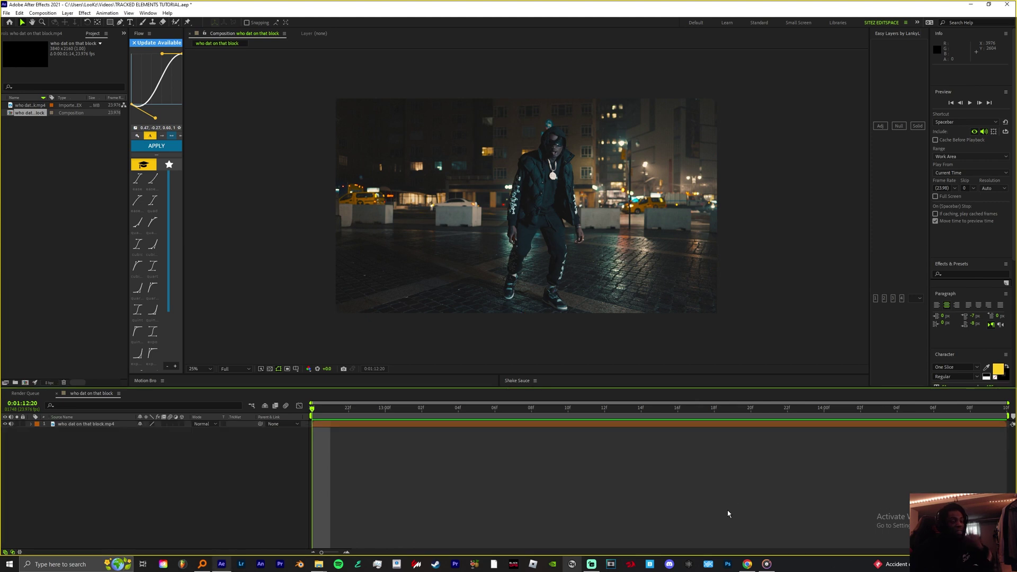
click(456, 427)
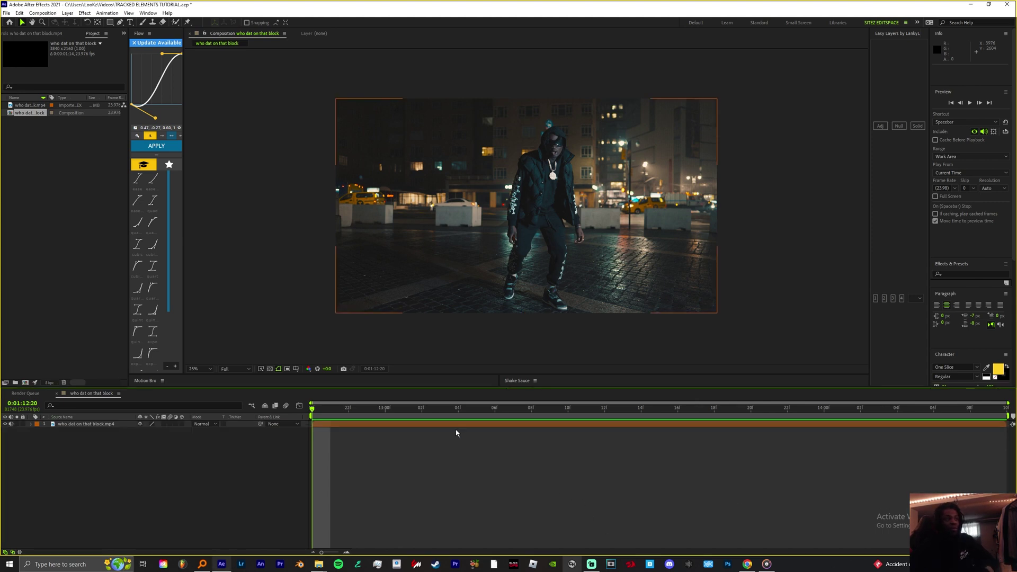
- Duplicate the "who dat on that block.mp4" layer and rename the upper, rotoscoped copy as subject
click(31, 424)
click(31, 424)
key(ctrl+d)
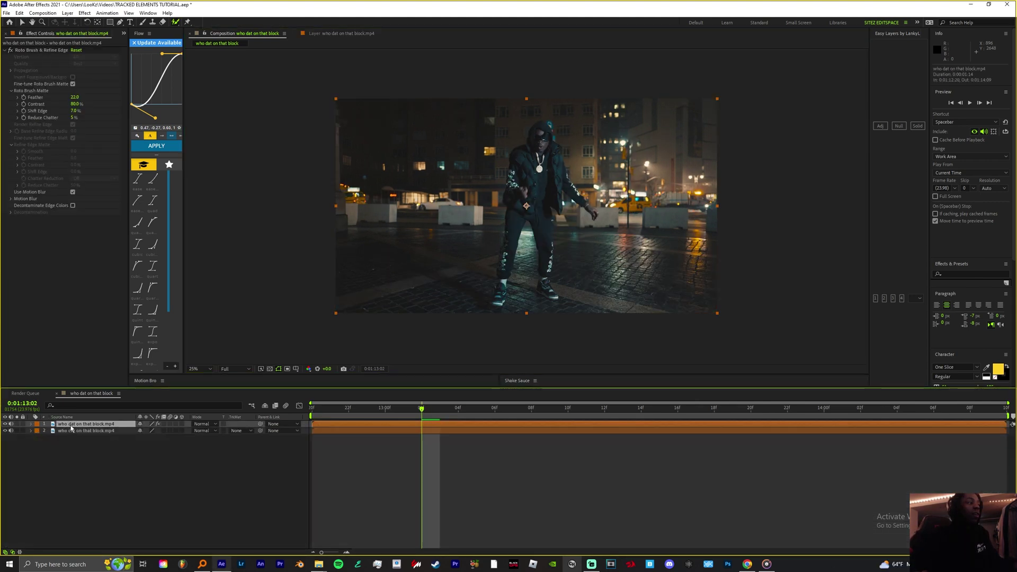
key(Return)
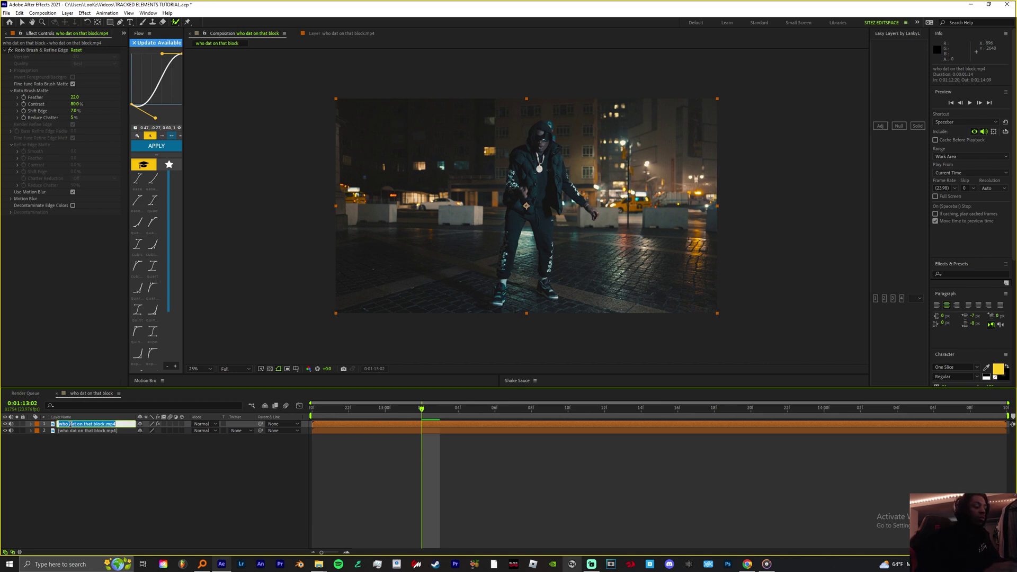
text(subject)
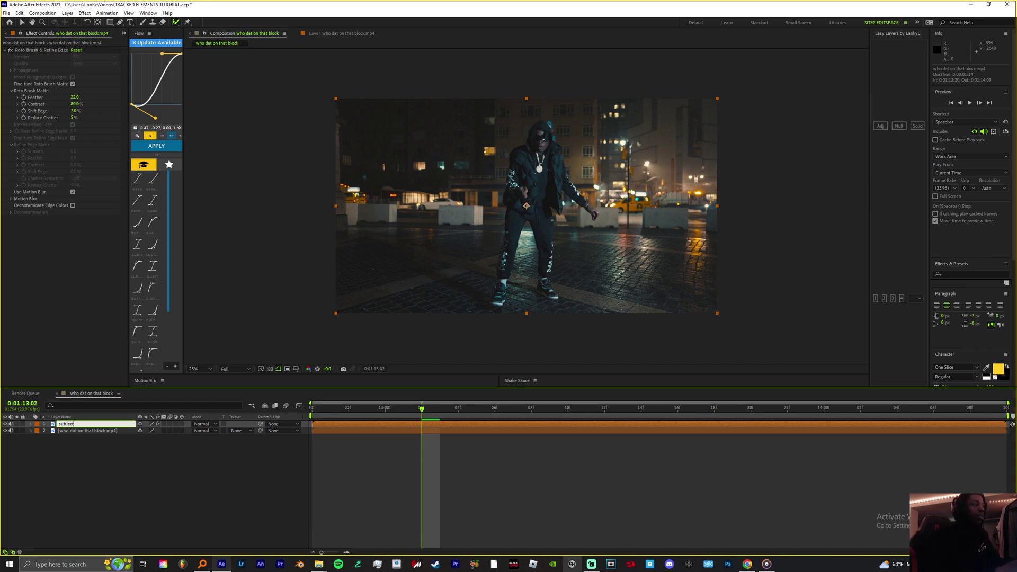
key(Return)
- Give the subject layer a light grey label colour to distinguish it from the footage layer
click(37, 423)
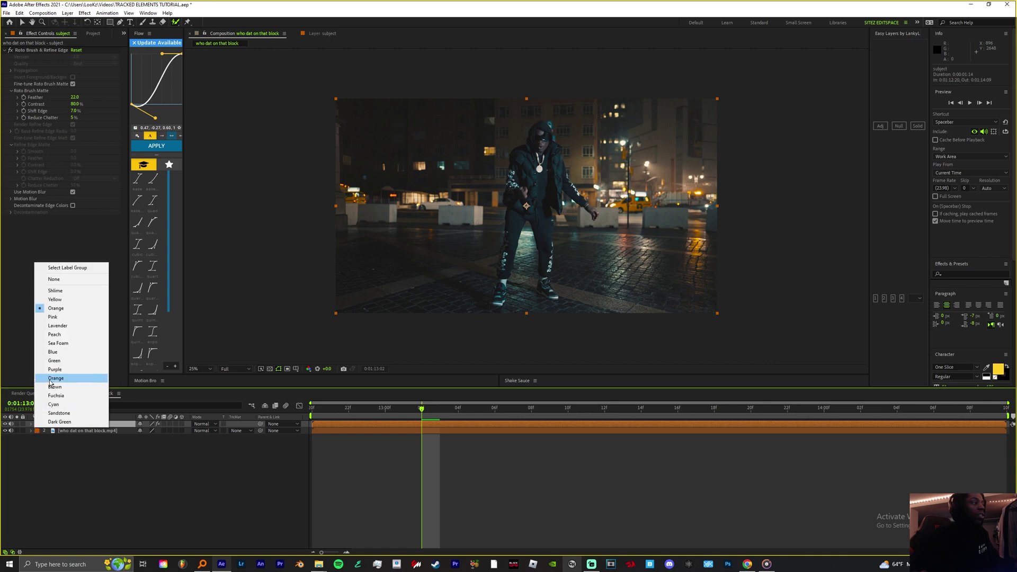
click(51, 379)
click(366, 456)
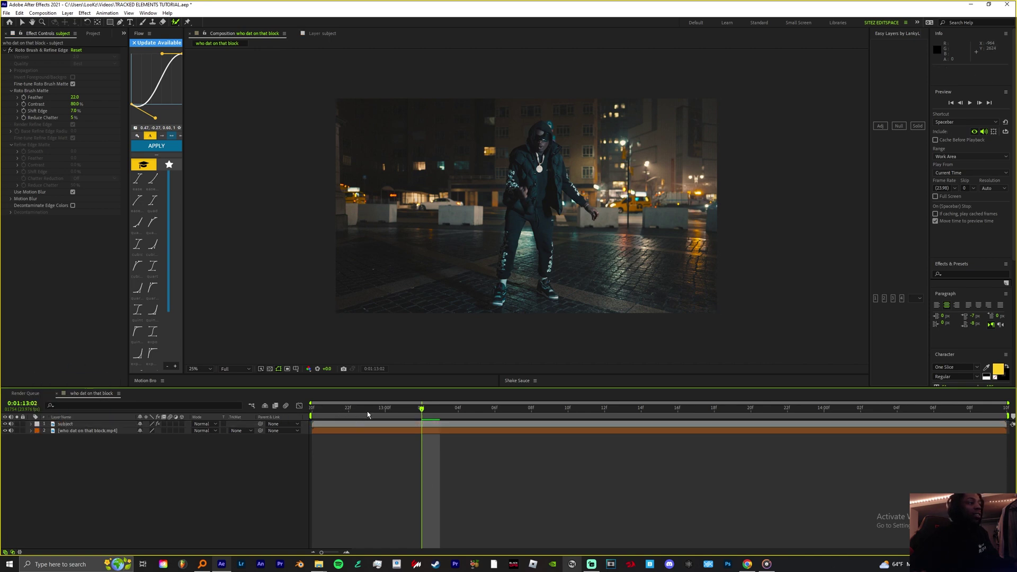
- Hide the subject layer and run Track Camera on the "who dat on that block.mp4" background layer
key(Home)
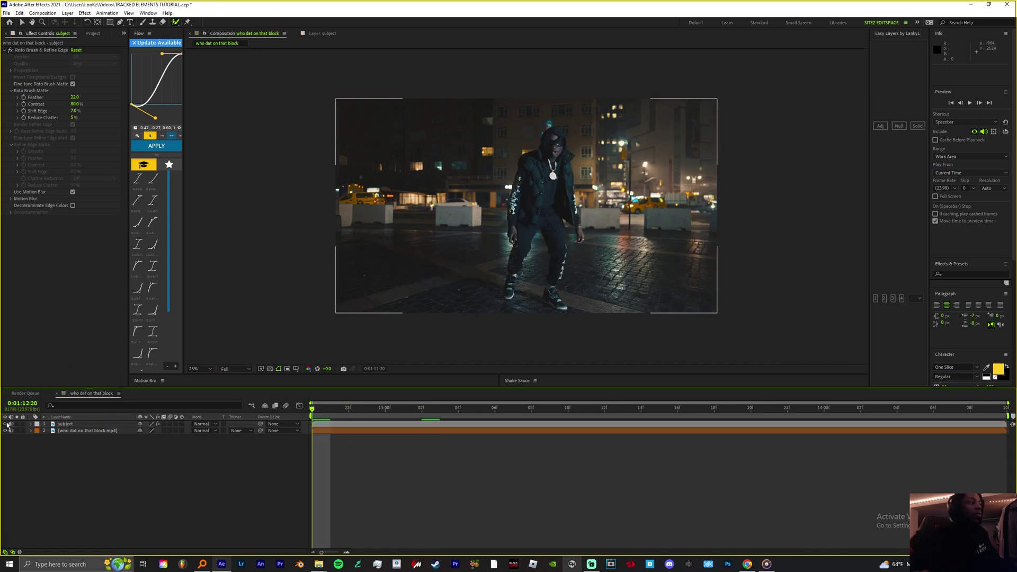
click(326, 431)
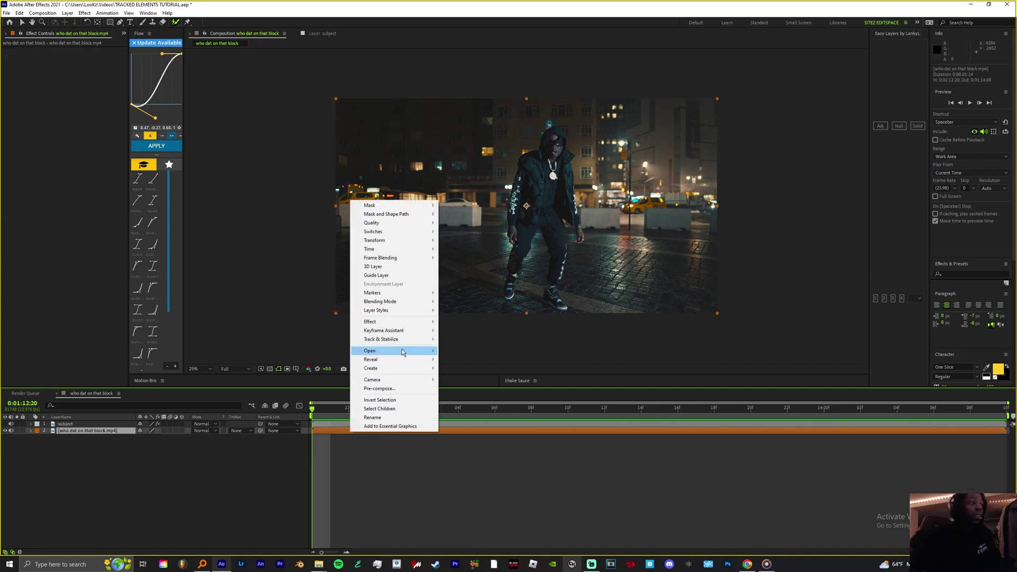
mouse_move(413, 339)
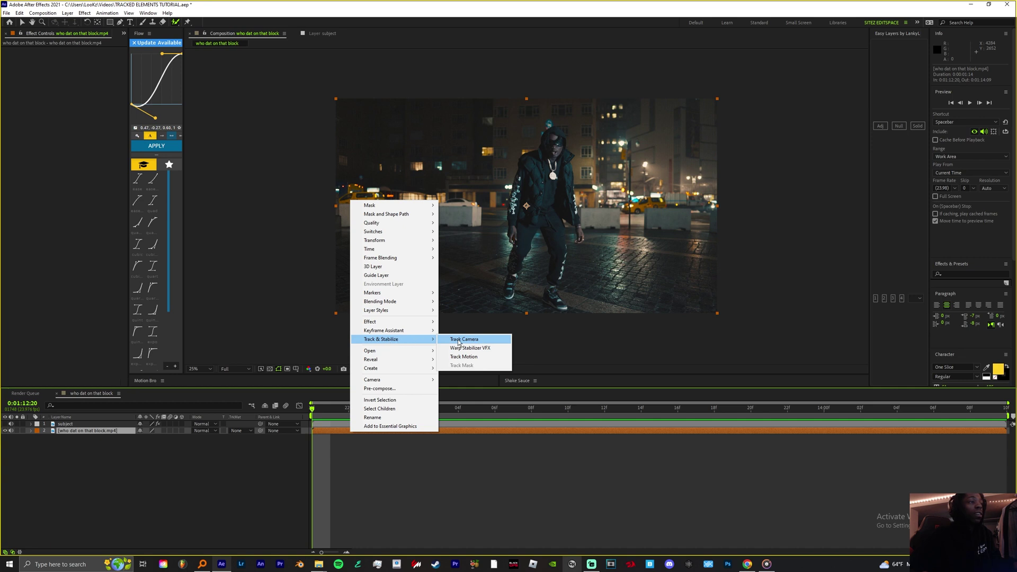
click(476, 341)
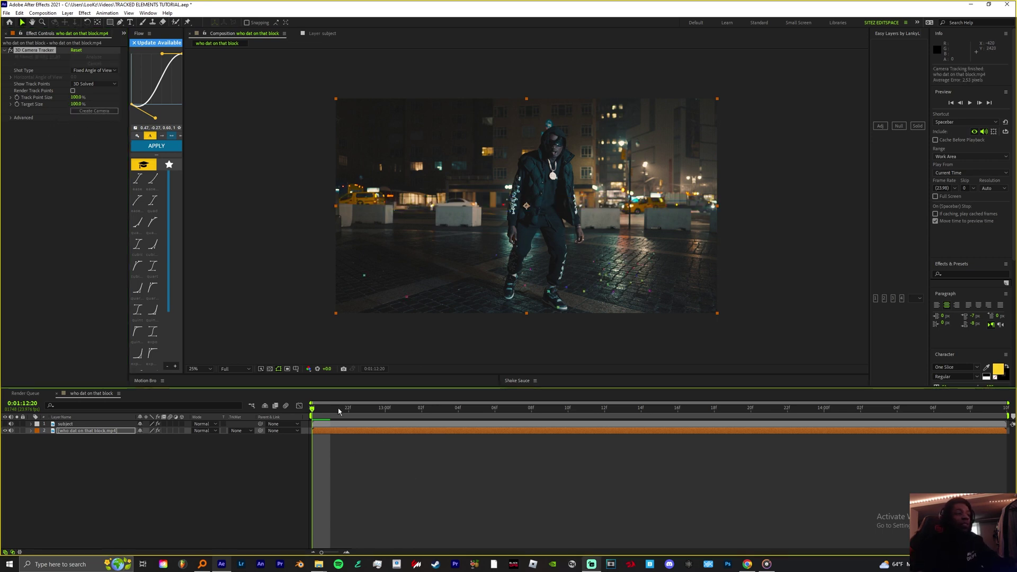
- Create a null and camera from a group of ground track points beside the man at 0:01:14:05
drag(338, 408, 920, 433)
drag(532, 292, 453, 276)
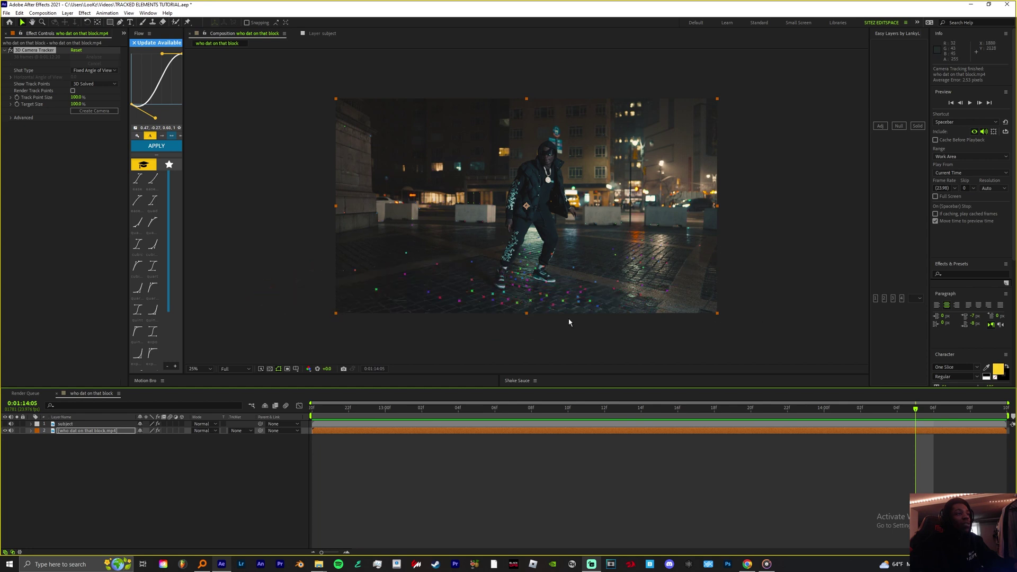
drag(640, 415, 806, 414)
drag(849, 450, 531, 477)
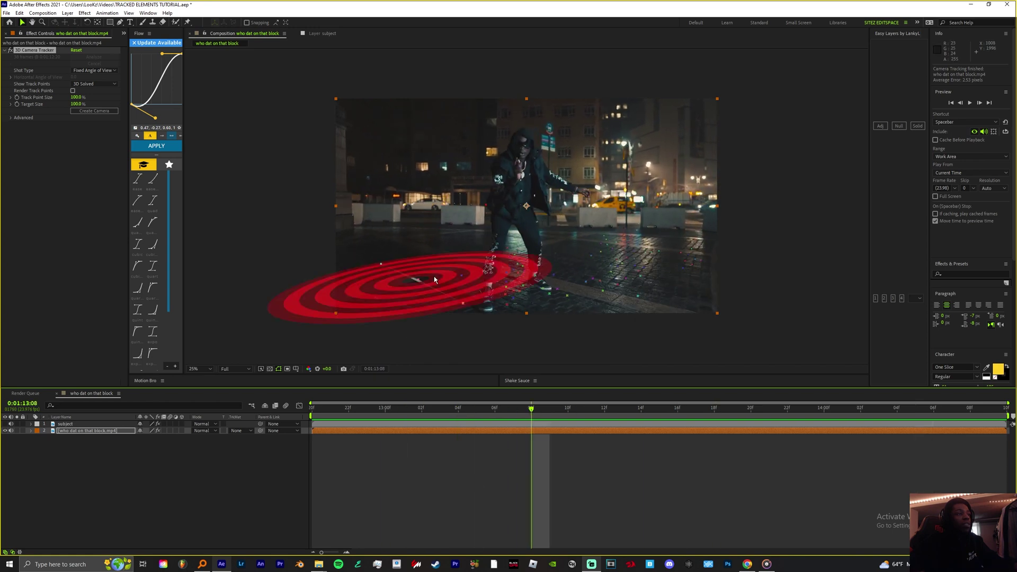
drag(479, 409, 915, 408)
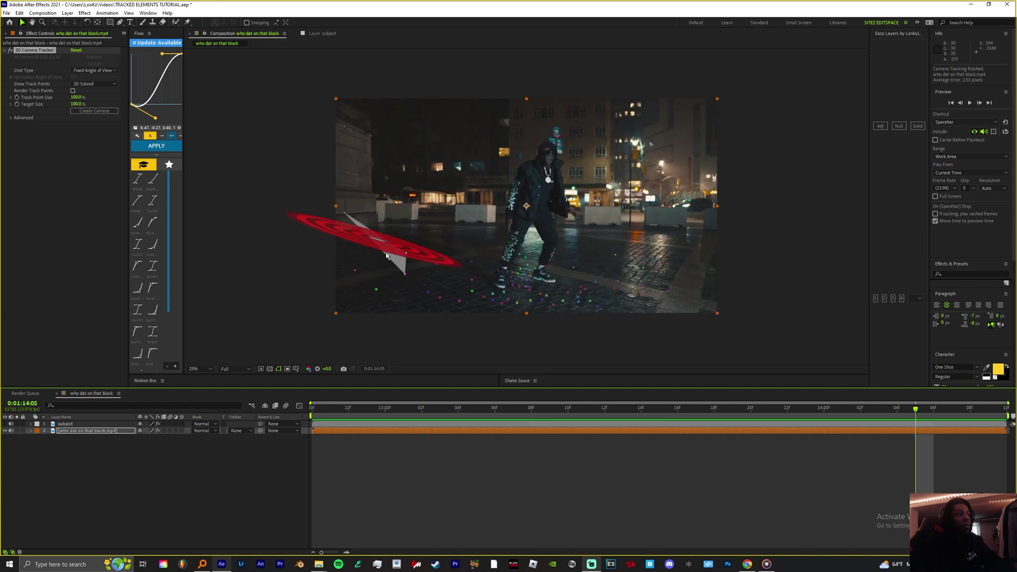
click(384, 271)
mouse_move(387, 260)
mouse_down()
mouse_move(492, 288)
mouse_move(481, 316)
mouse_move(416, 319)
mouse_move(377, 291)
mouse_move(386, 262)
mouse_up()
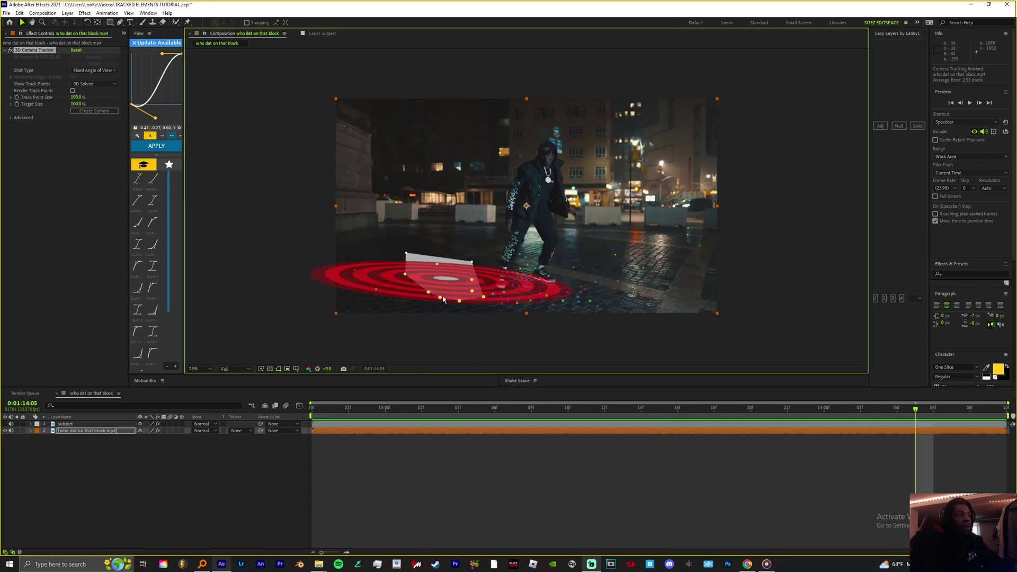
right_click(446, 269)
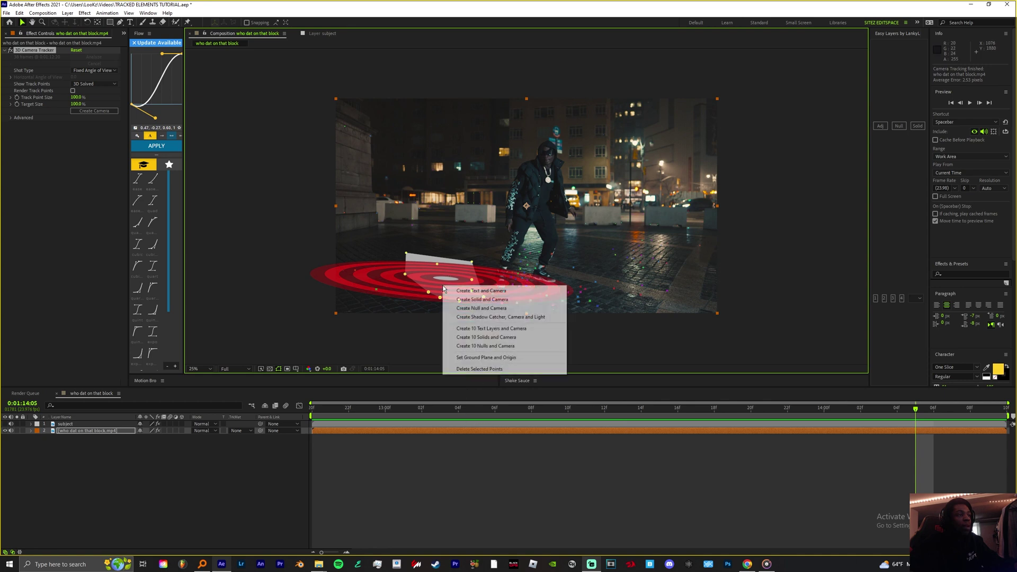
click(481, 314)
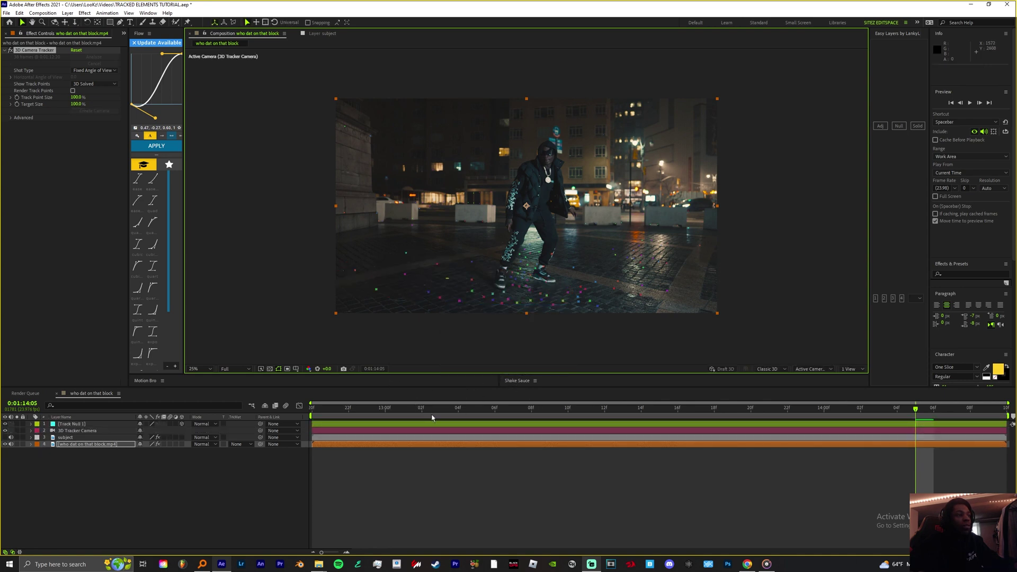
- Check Track Null 1 against the ground in playback, and replace it with a new track null at the man's feet
drag(432, 418, 531, 411)
click(70, 424)
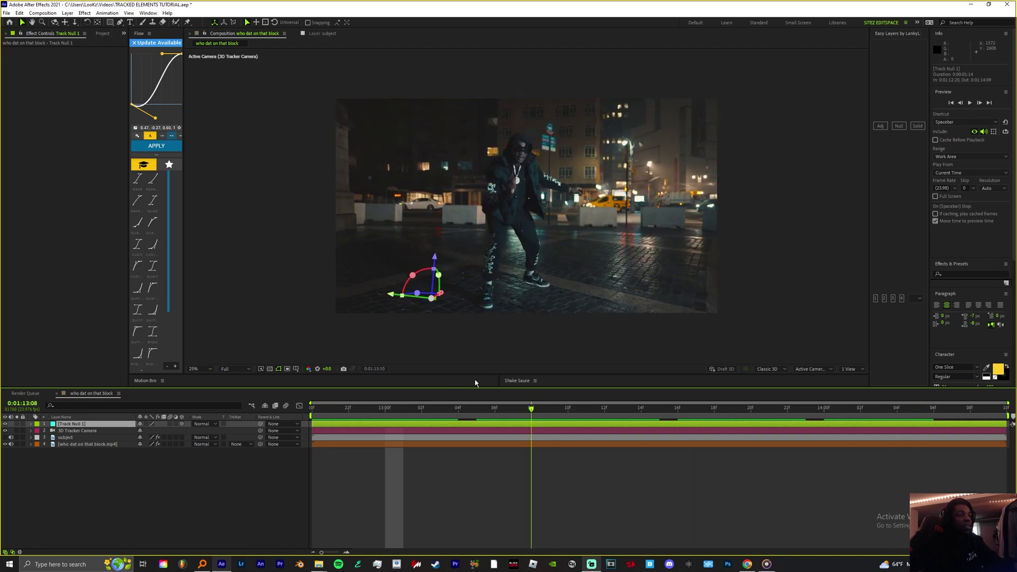
key(space)
click(63, 464)
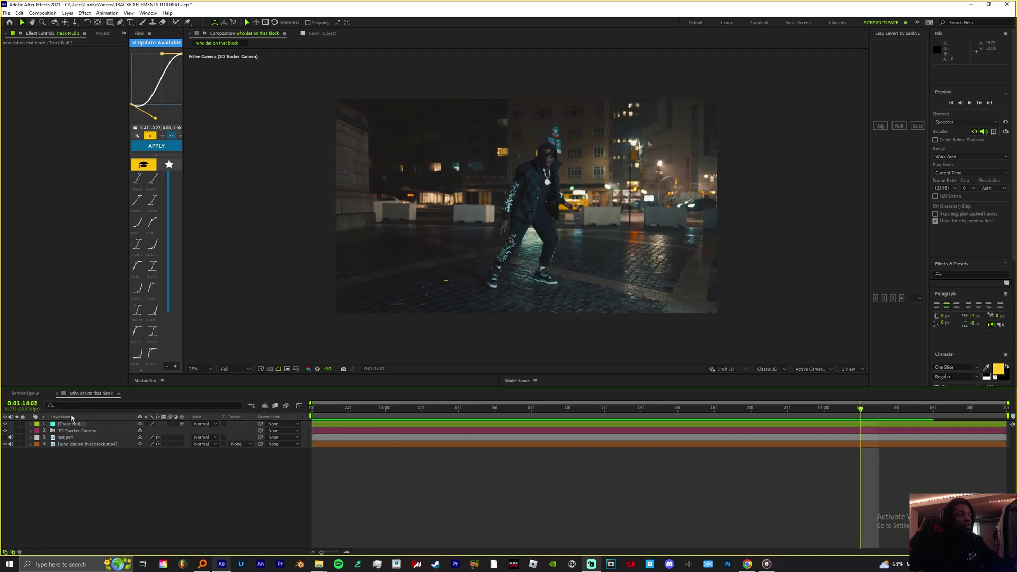
click(76, 425)
key(Delete)
click(76, 425)
key(ctrl+z)
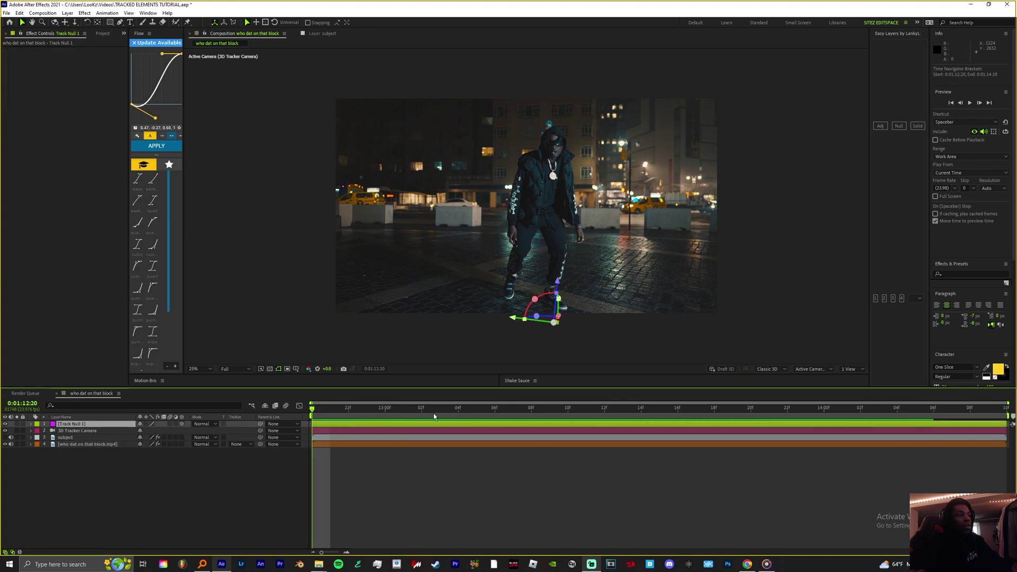
- Preview the new Track Null 1 across the clip to check its tracking, and hide the null
drag(434, 413, 934, 411)
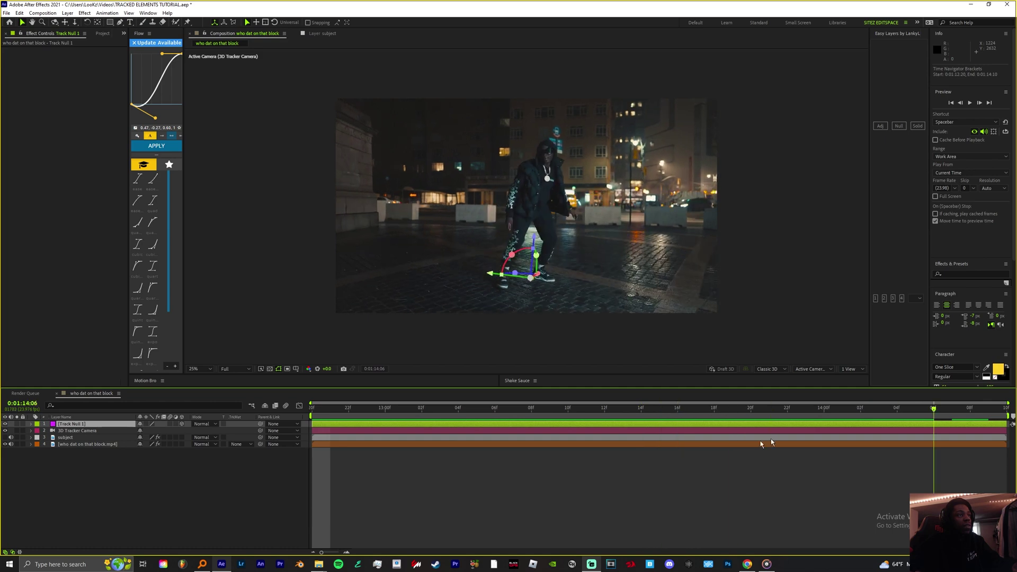
key(space)
key(space)
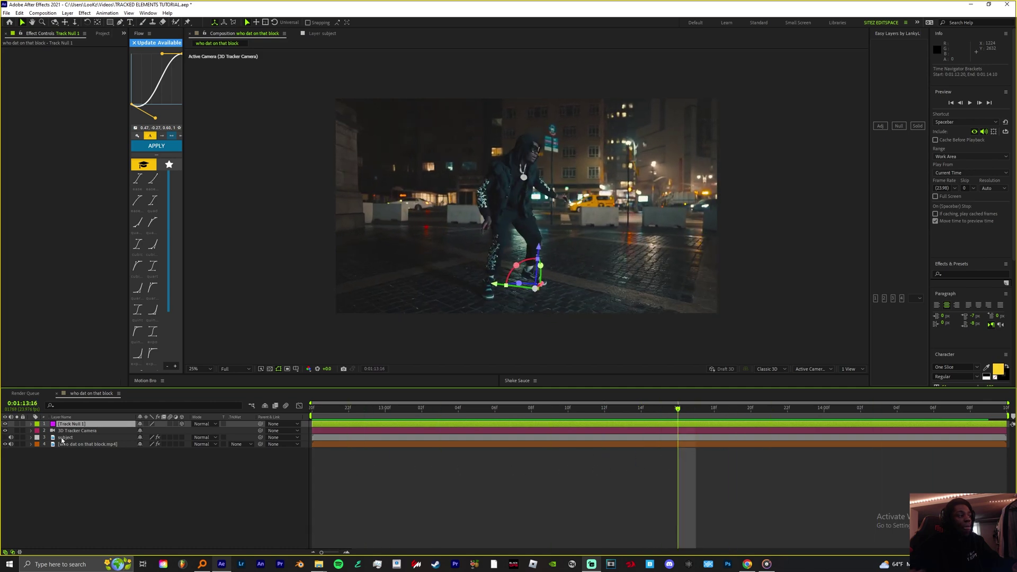
click(6, 424)
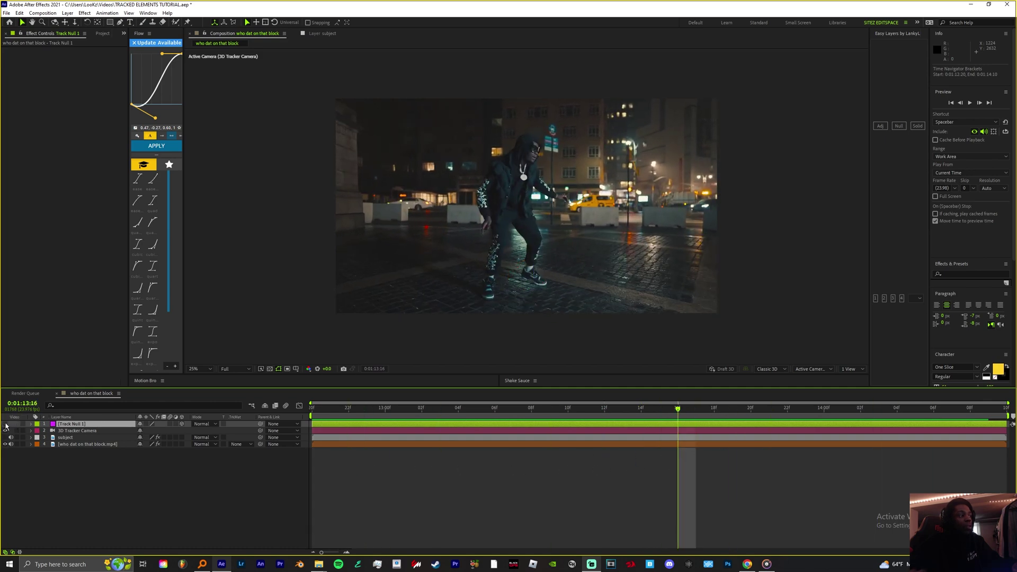
- Add a new solid above Track Null 1 and go to the composition's first frame
click(68, 438)
click(69, 423)
click(917, 126)
drag(420, 408, 312, 408)
- Apply the Element effect to the solid for Track Null 1 and expand its Custom Layers settings
key(ctrl+space)
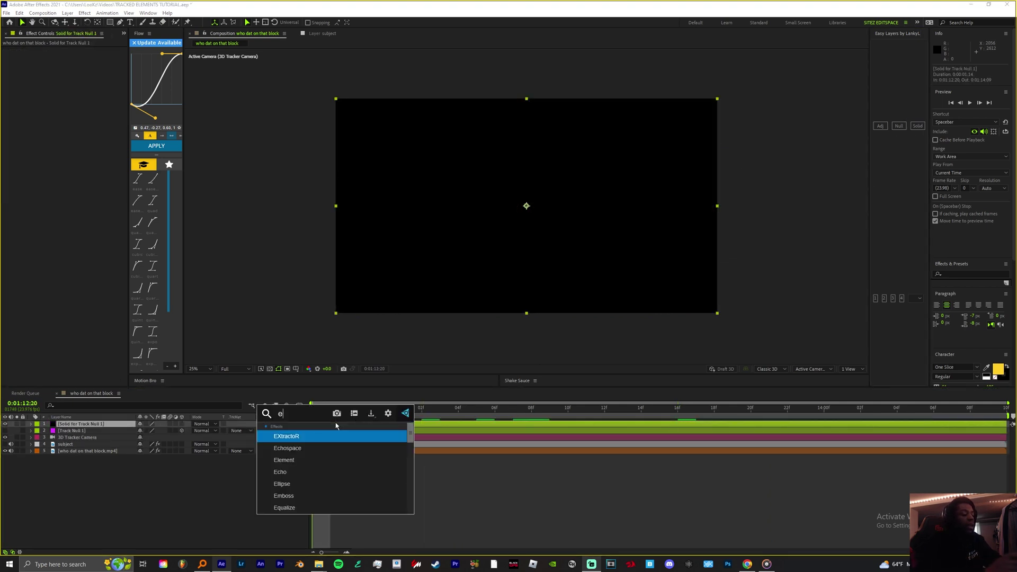
key(Escape)
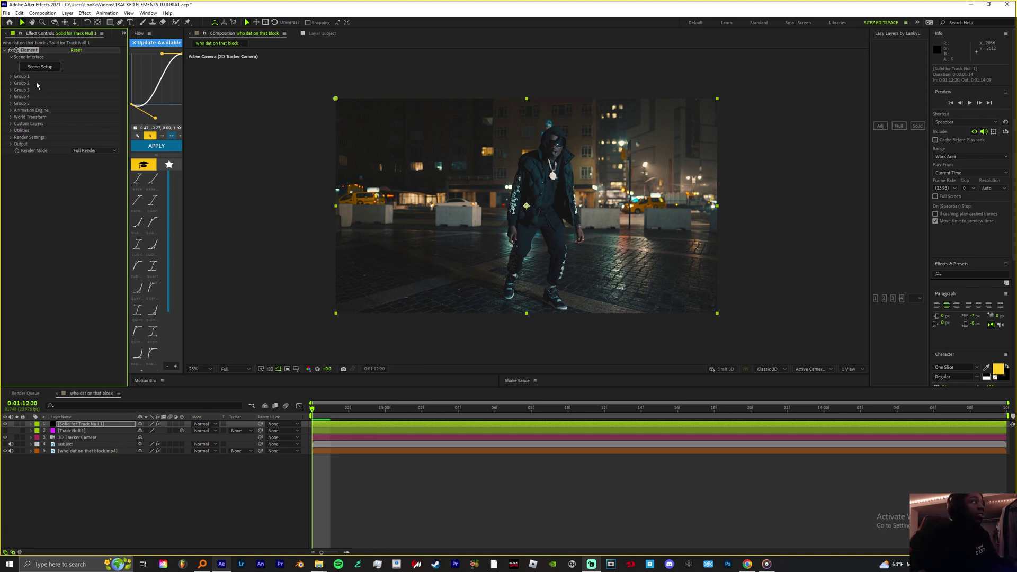
click(11, 138)
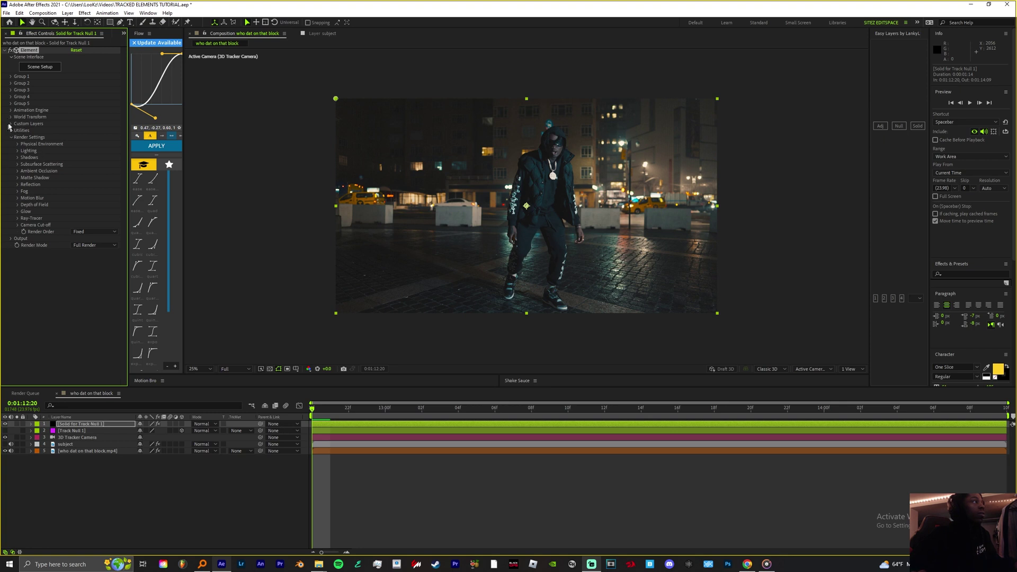
click(11, 137)
click(10, 124)
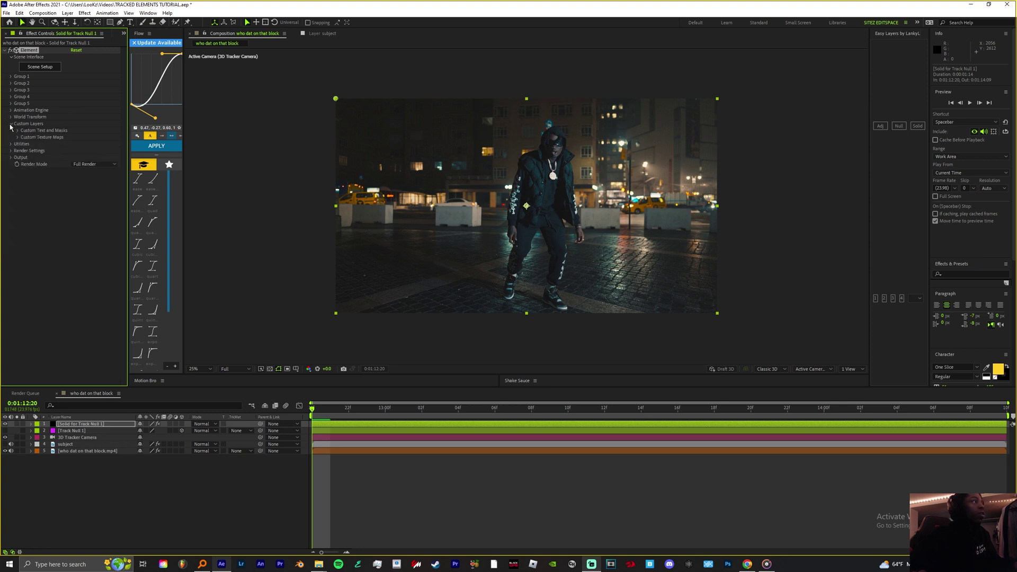
- Assign the who dat on that block.mp4 layer as Layer 1 of Element's custom texture maps
click(18, 137)
click(82, 144)
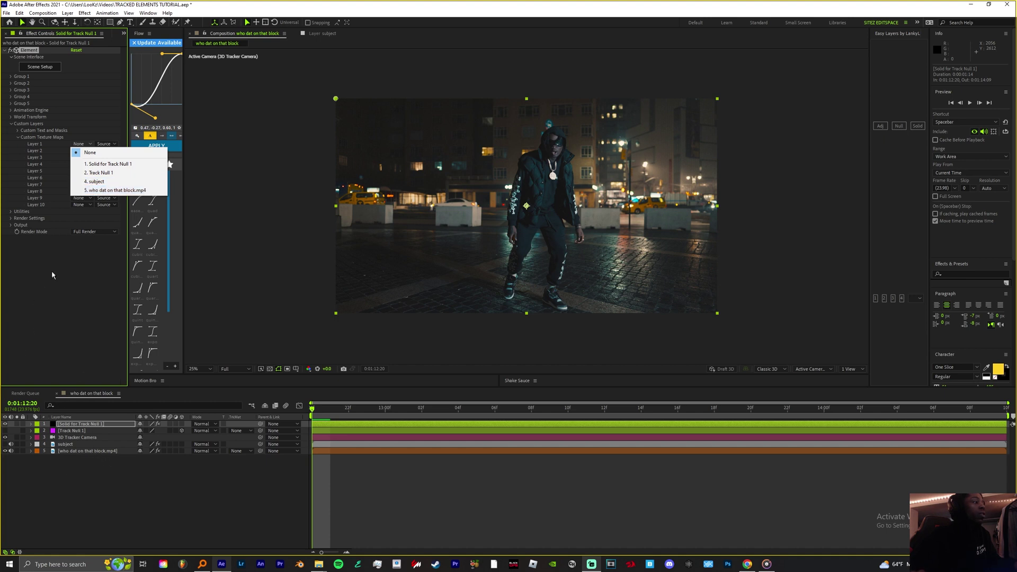
click(91, 191)
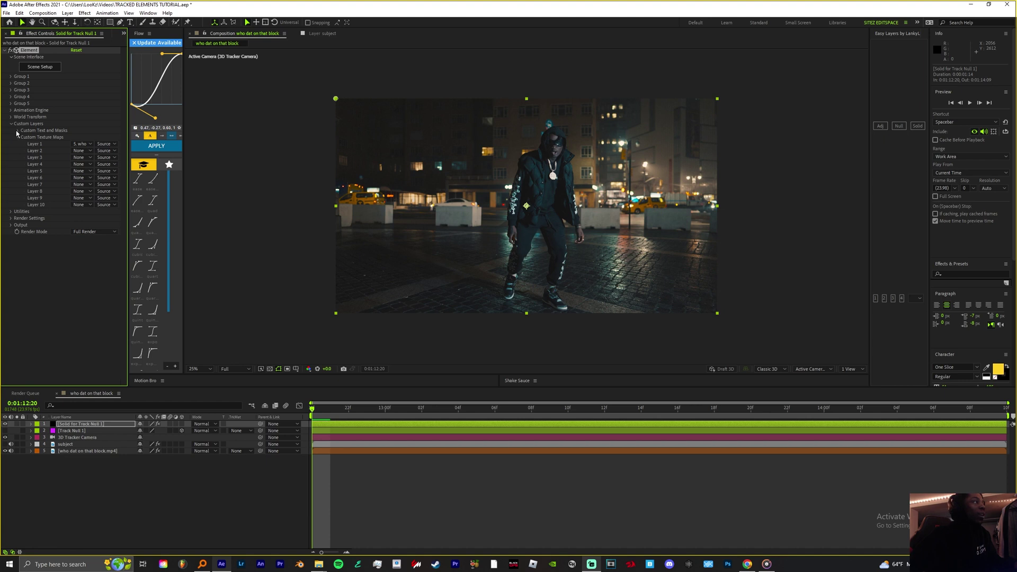
- In Element's render settings, set the added lighting to Dark and the shadow mode to Ray-Traced
click(10, 218)
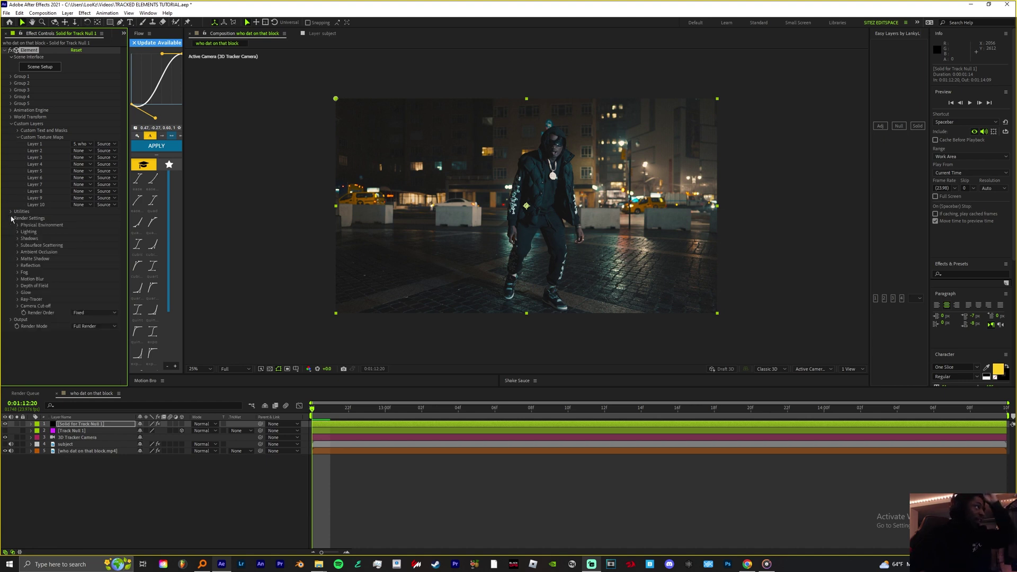
click(17, 232)
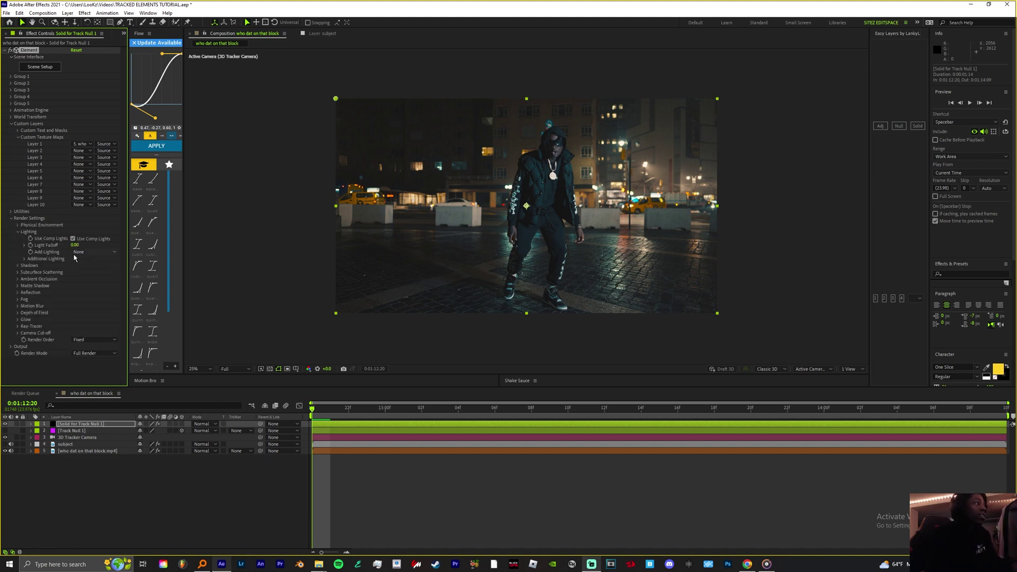
click(94, 252)
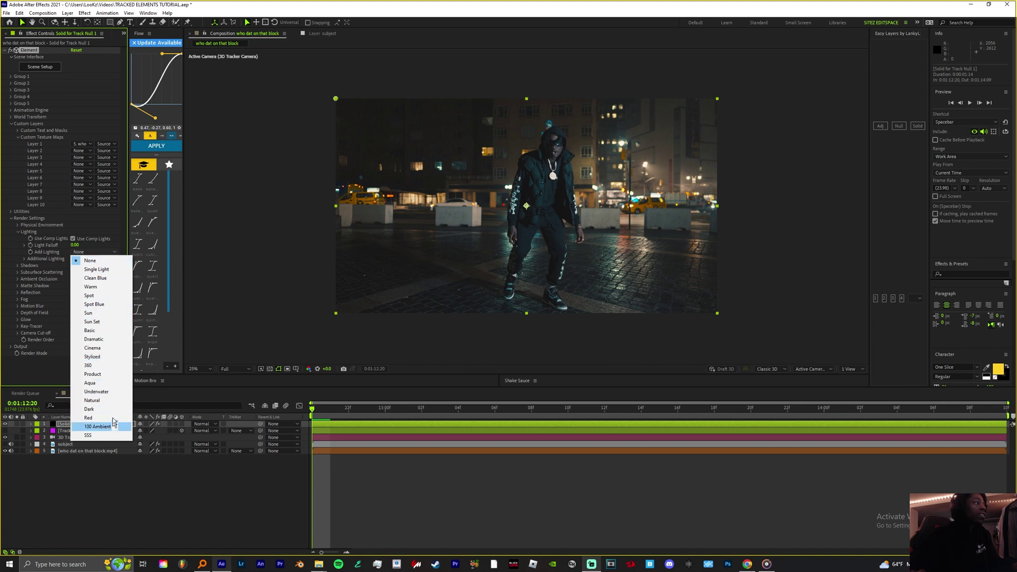
click(89, 409)
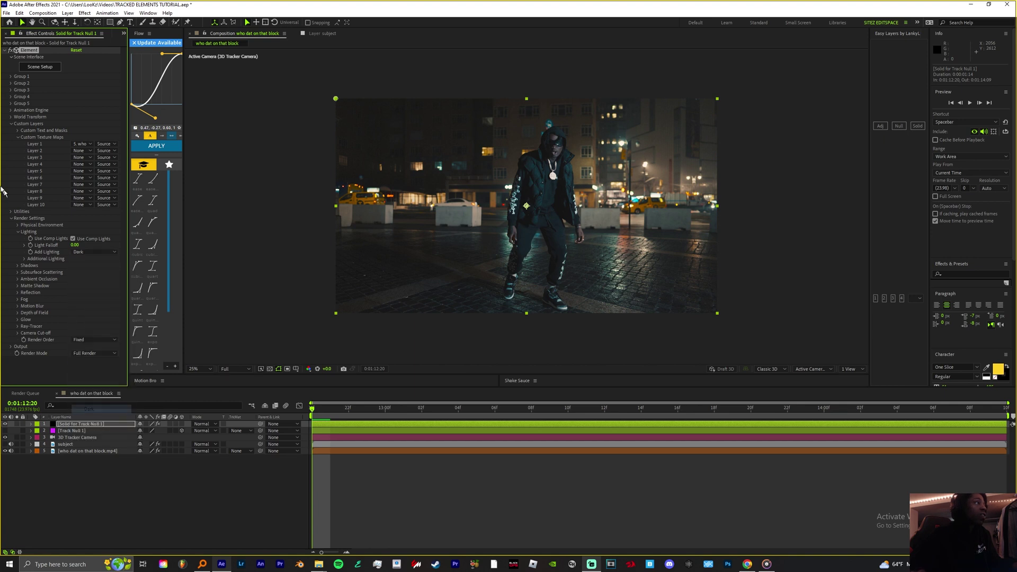
click(17, 265)
click(85, 279)
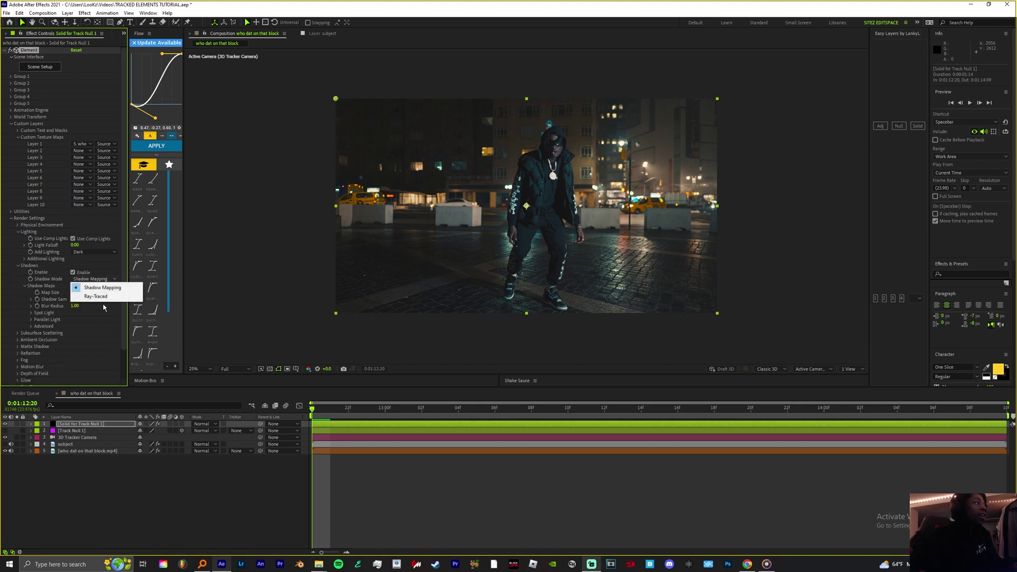
click(80, 298)
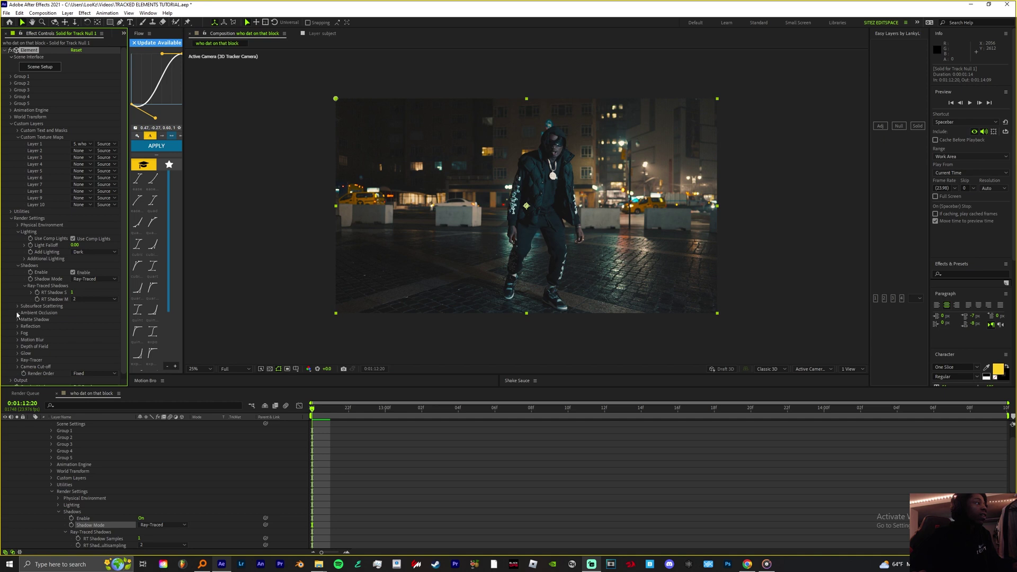
- Set Element's ambient occlusion mode to Ray-Traced with an RTAO intensity of 0.6
click(18, 313)
scroll(53, 316, down, 1)
click(76, 300)
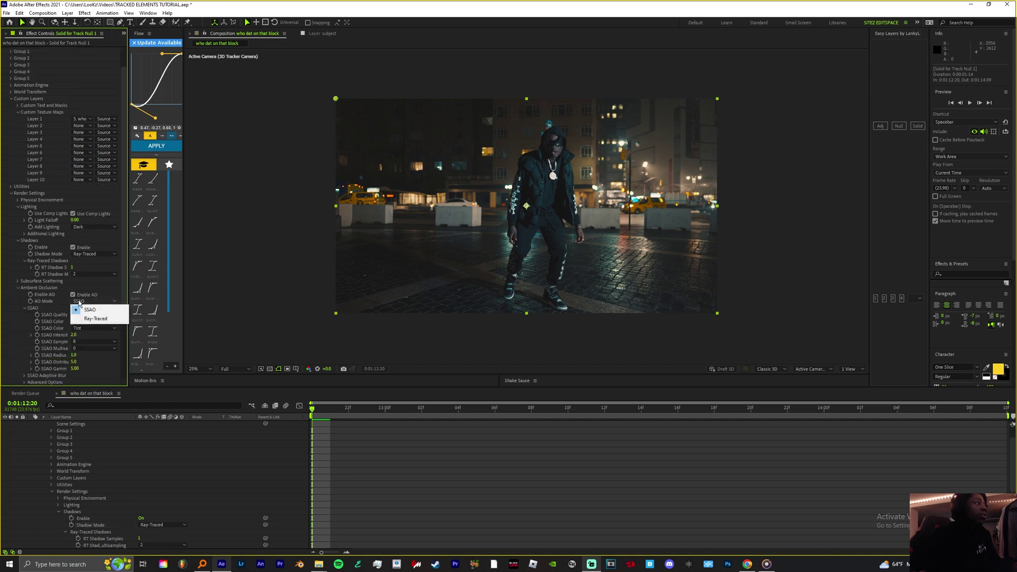
click(99, 320)
scroll(85, 298, down, 1)
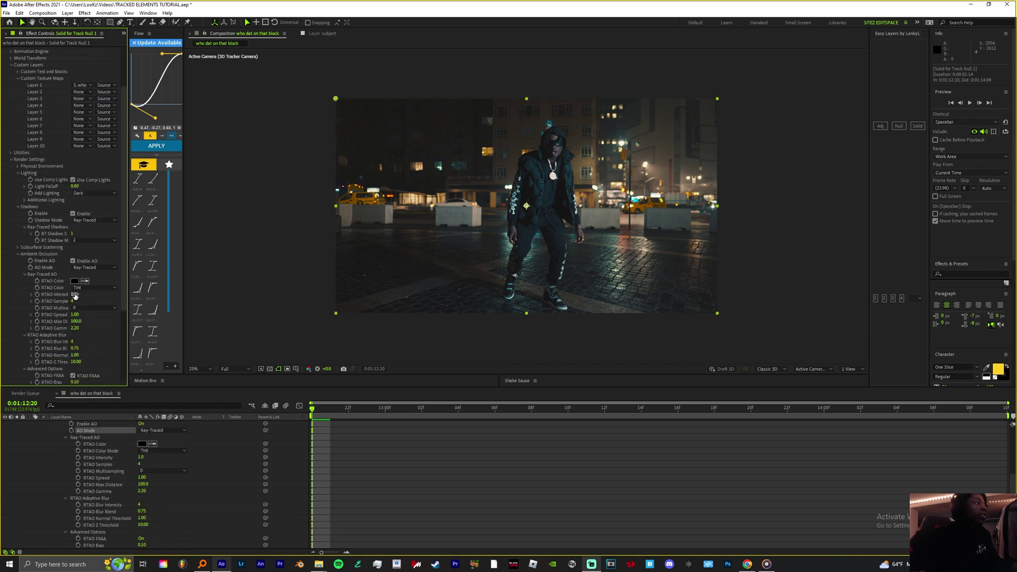
click(75, 294)
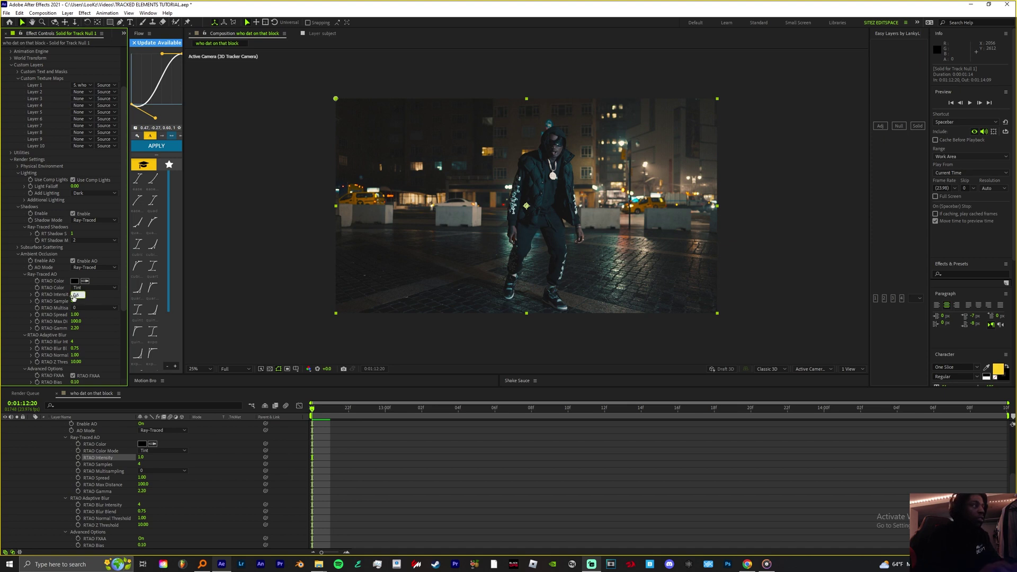
key(Return)
scroll(53, 288, down, 3)
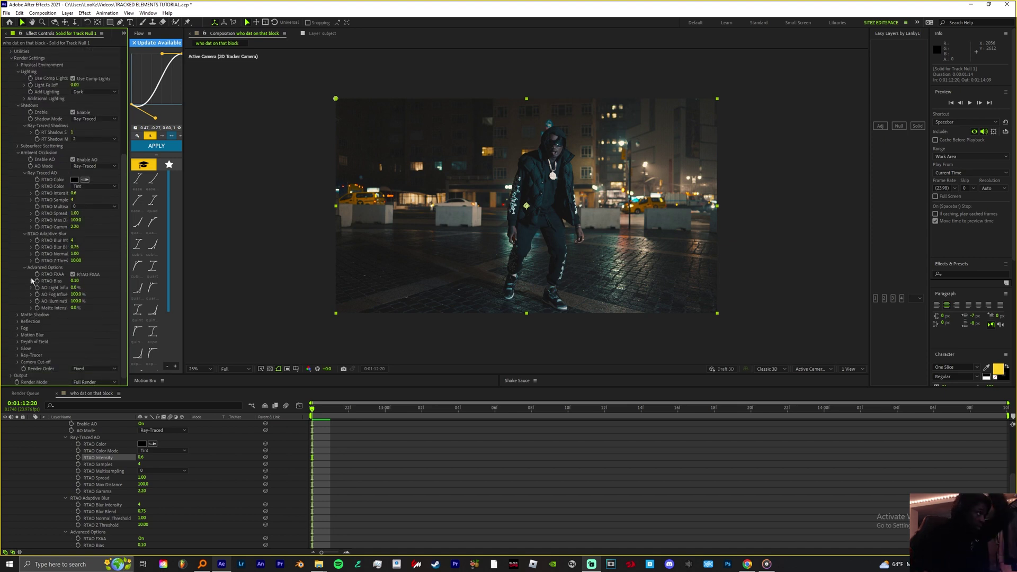
- Import leg obj.obj from the BODY PART folder into Element's Scene Setup with default import preferences and normalize its size
scroll(31, 281, up, 5)
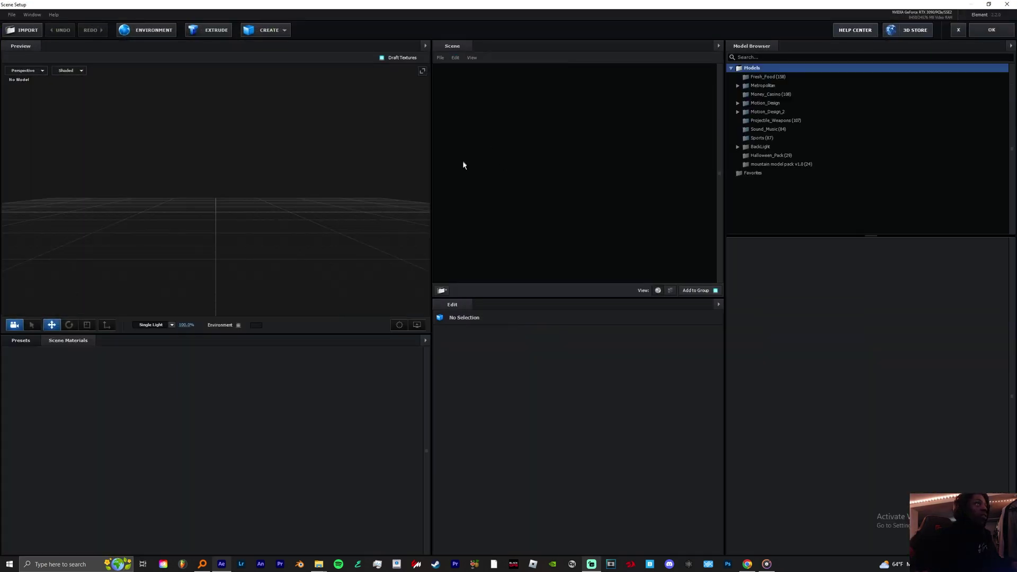
click(13, 35)
click(93, 123)
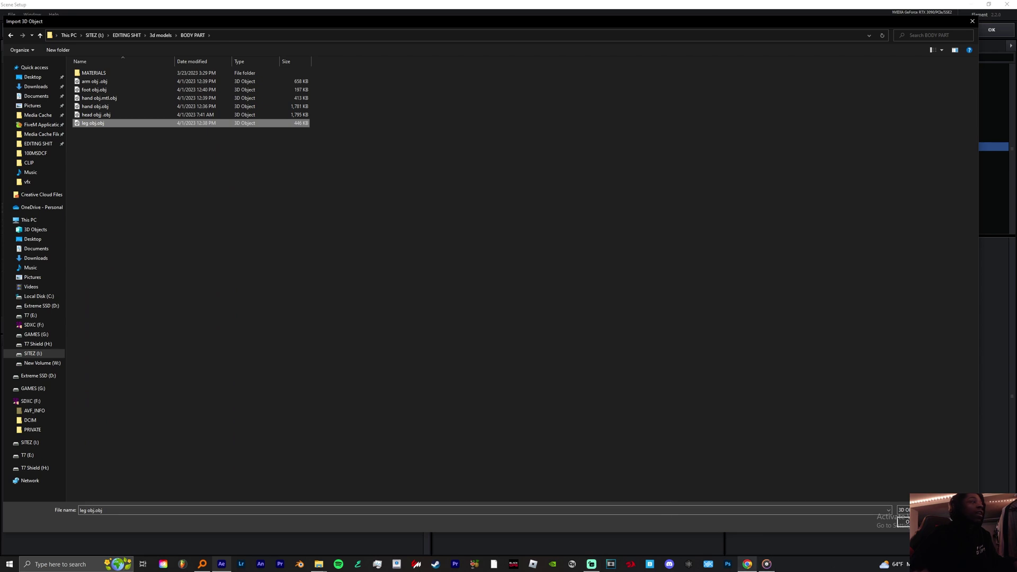
key(Return)
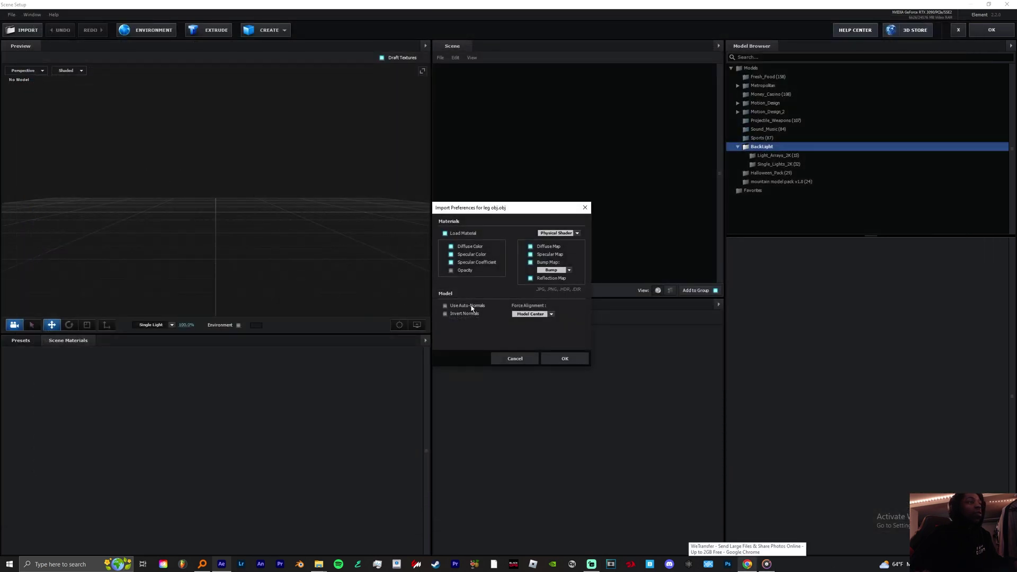
click(565, 358)
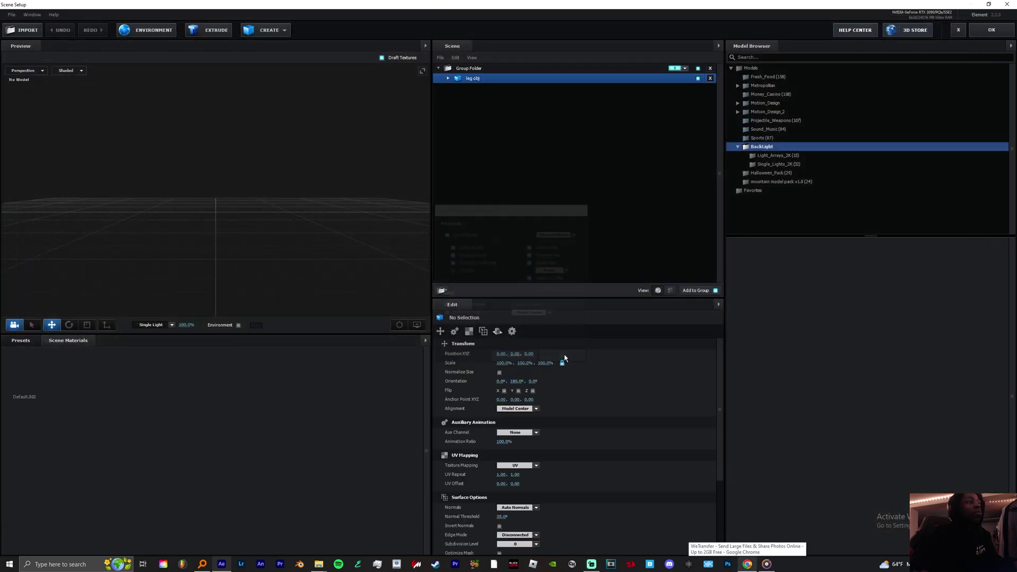
click(499, 372)
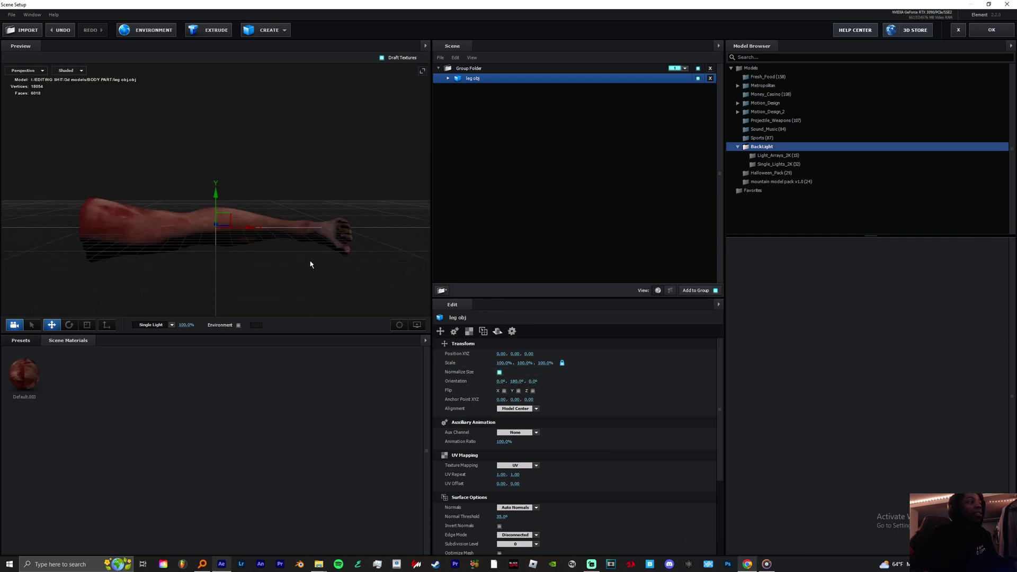
drag(310, 264, 340, 281)
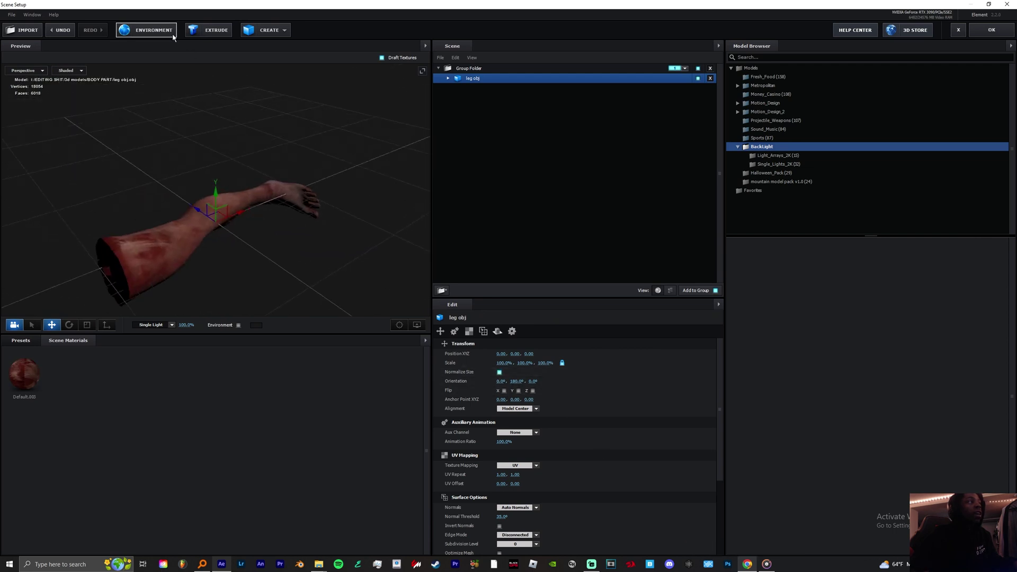
- Set the scene's environment texture to Custom Layer 1, inspect the leg model, and accept the Scene Setup
click(151, 32)
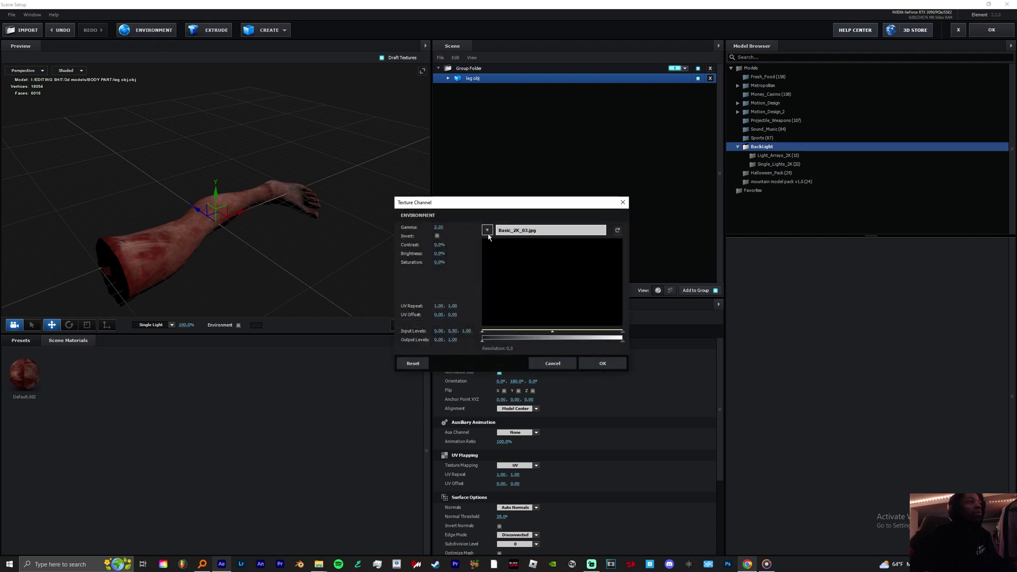
click(545, 229)
click(546, 245)
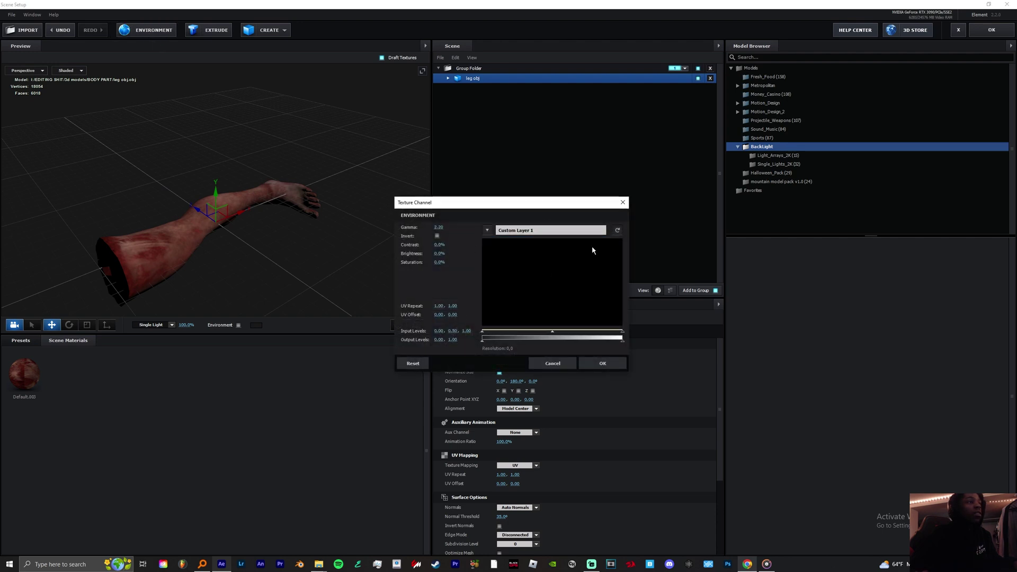
click(609, 365)
drag(243, 254, 535, 210)
click(996, 29)
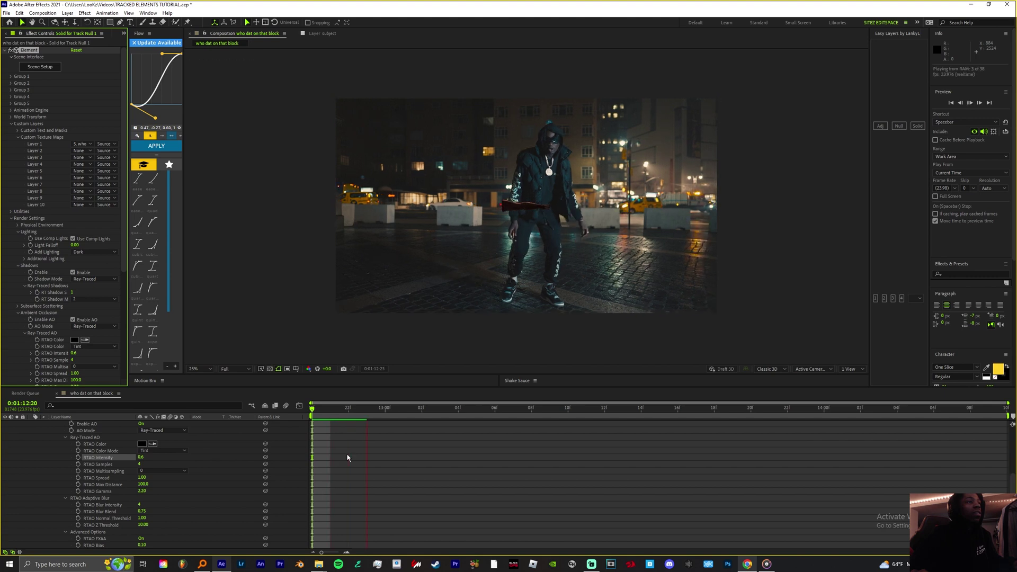
- Stop the preview, collapse the solid's properties, and reveal Track Null 1's position at the composition's first frame
key(space)
scroll(128, 462, up, 5)
scroll(59, 432, up, 3)
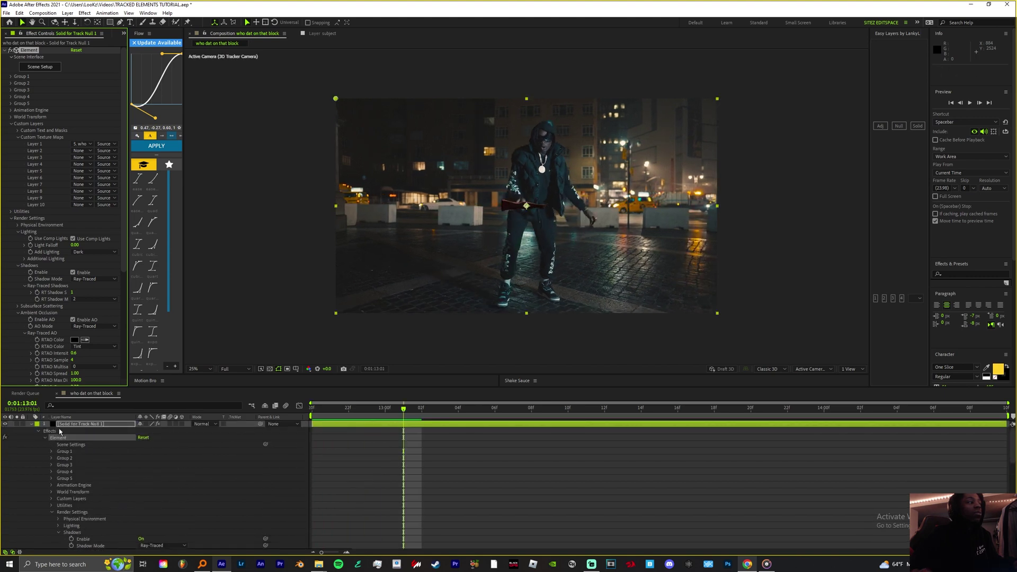
click(32, 425)
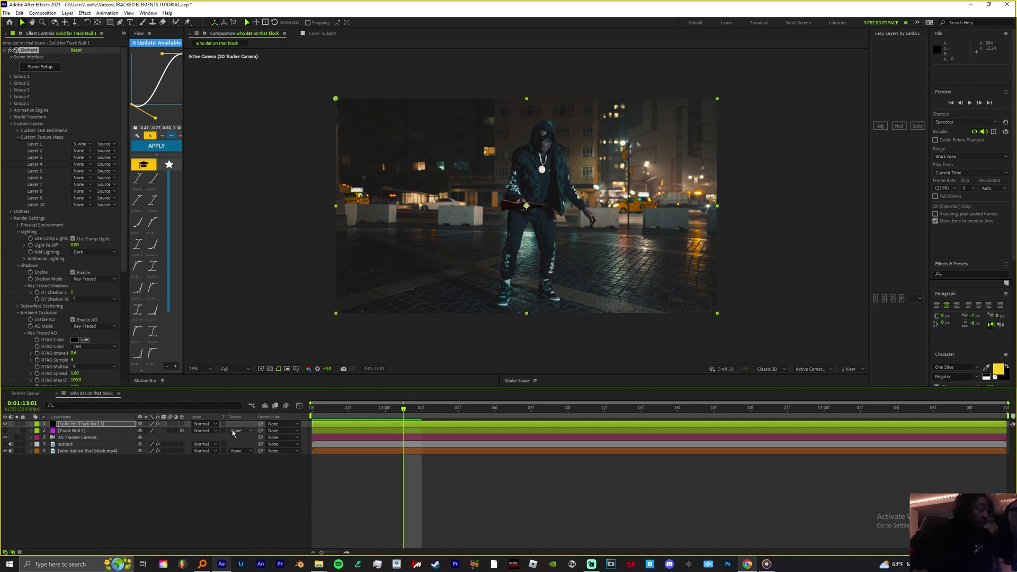
click(60, 431)
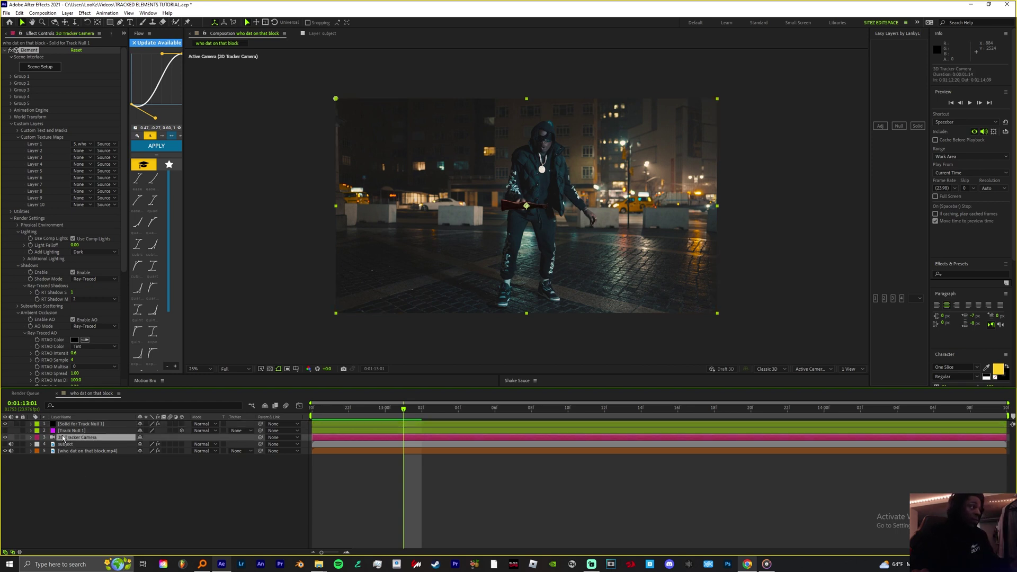
key(p)
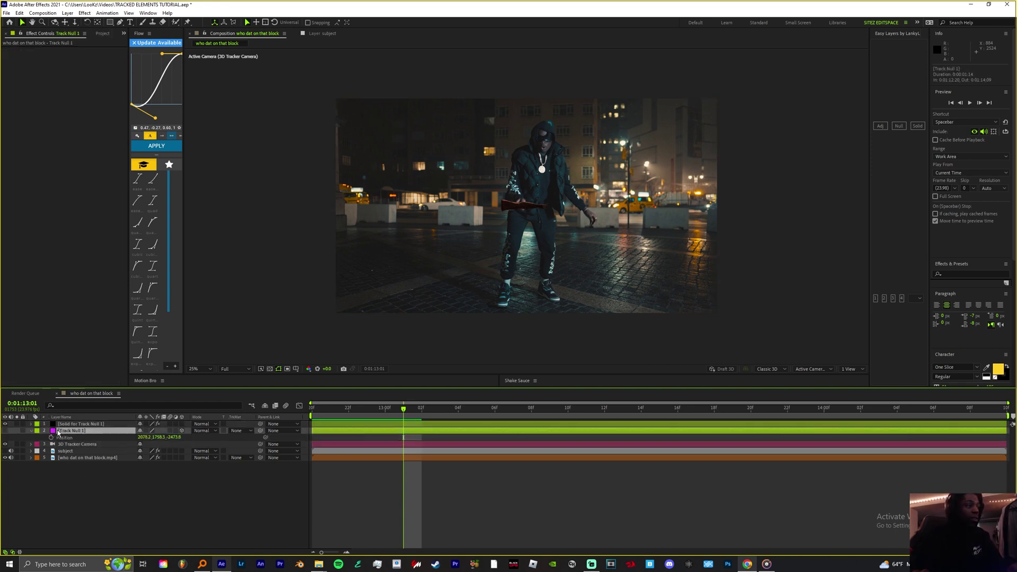
key(Home)
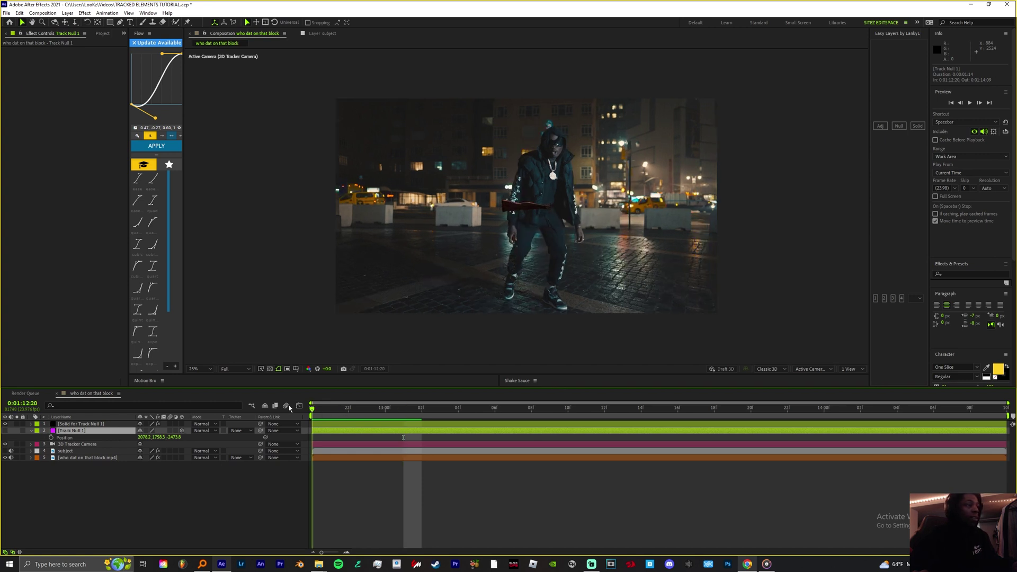
- Copy Track Null 1's X position, 2078.2, into the X position of the solid's Element Group 1 Particle Replicator
click(97, 423)
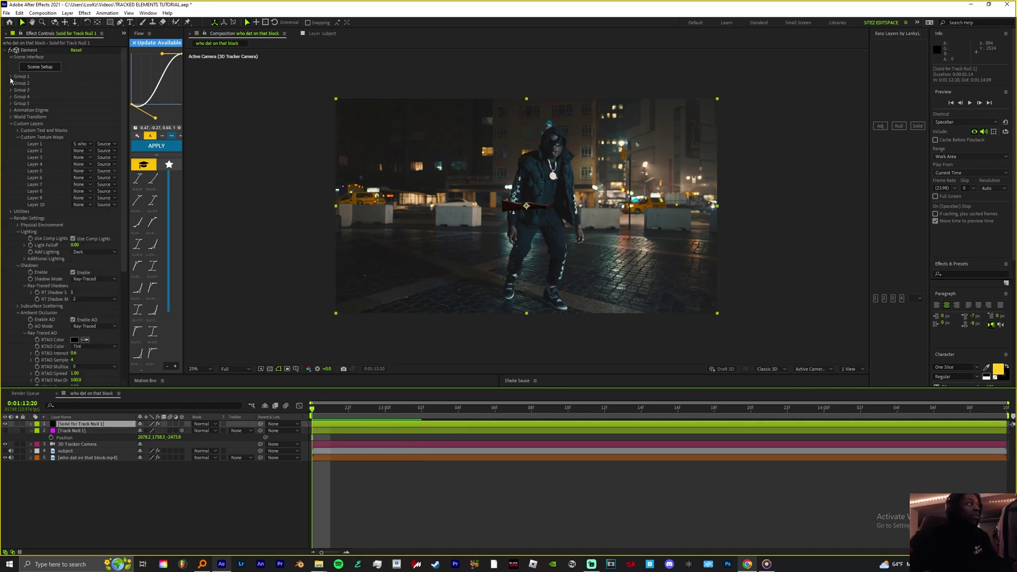
click(10, 77)
click(18, 90)
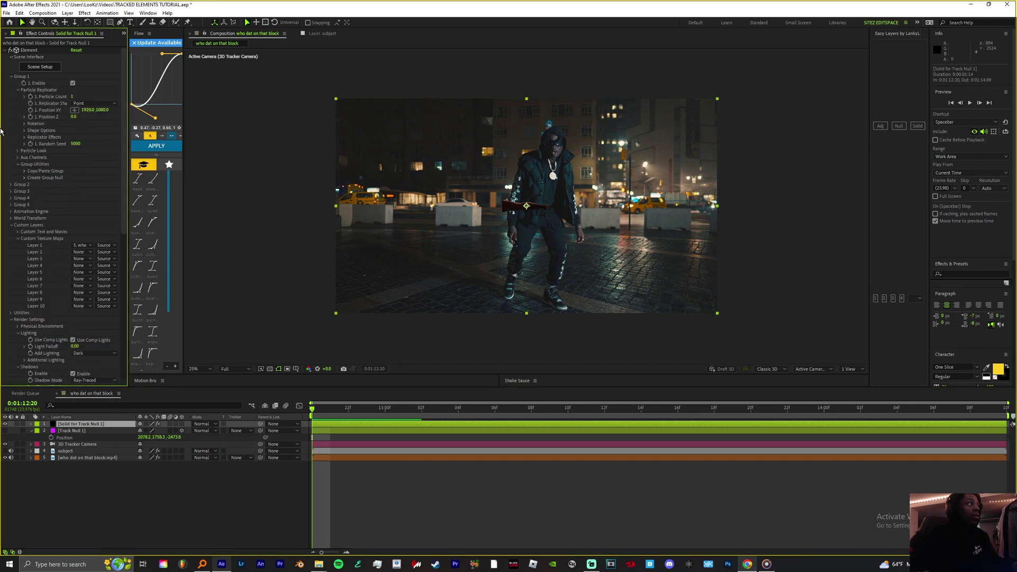
click(141, 438)
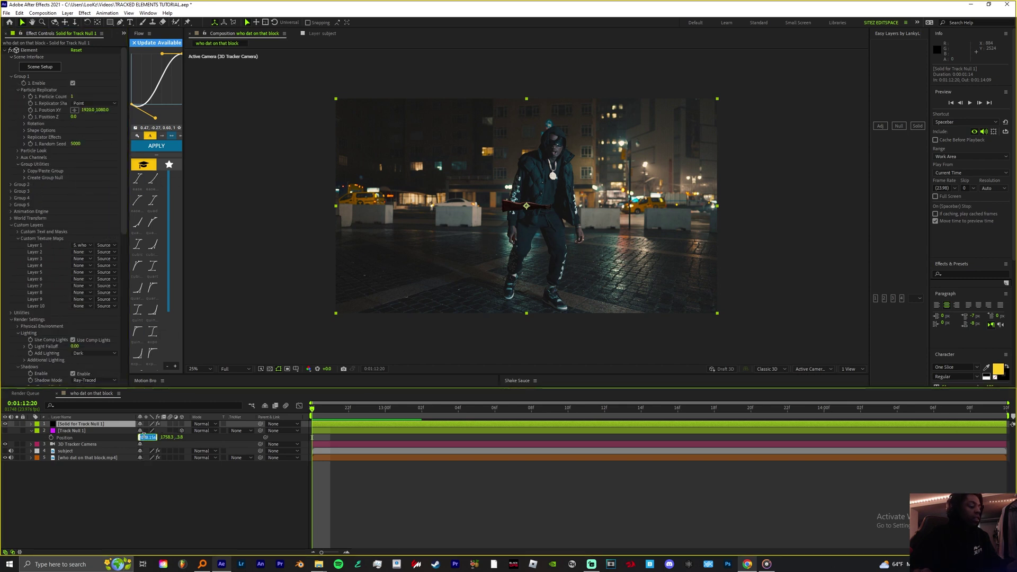
key(ctrl+c)
click(87, 110)
key(ctrl+v)
key(Return)
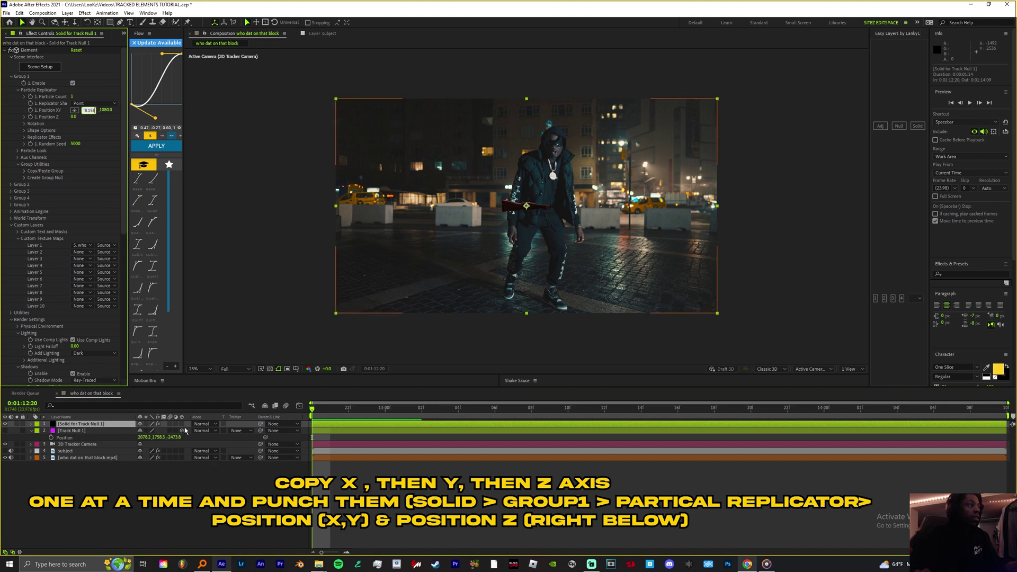
- Copy Track Null 1's Y position into the Y position of Group 1's Particle Replicator
click(159, 437)
key(ctrl+c)
click(103, 110)
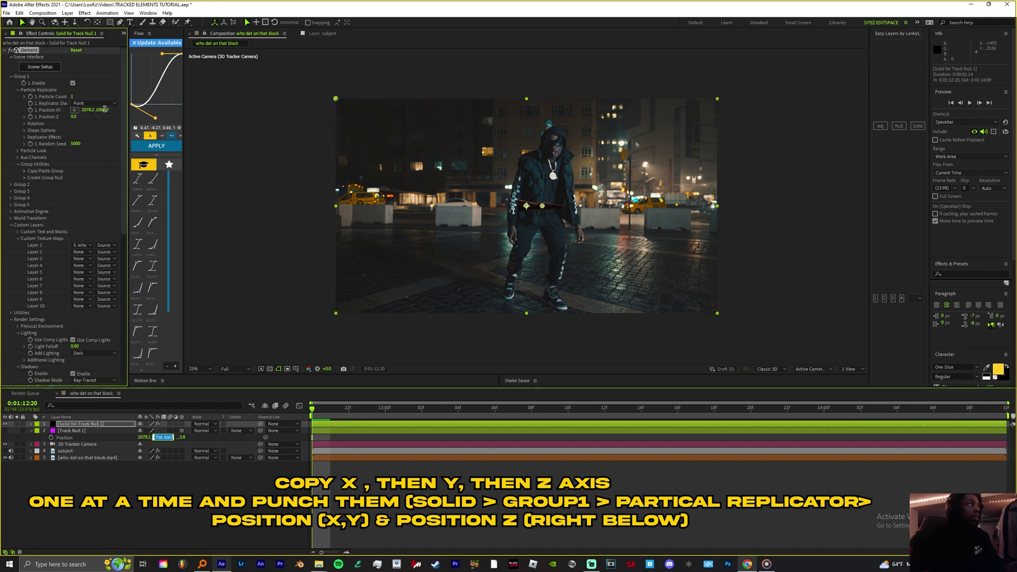
key(ctrl+v)
- Copy Track Null 1's Z position, -2473.8, into Group 1's Position Z and preview the leg's tracking in the shot
click(178, 436)
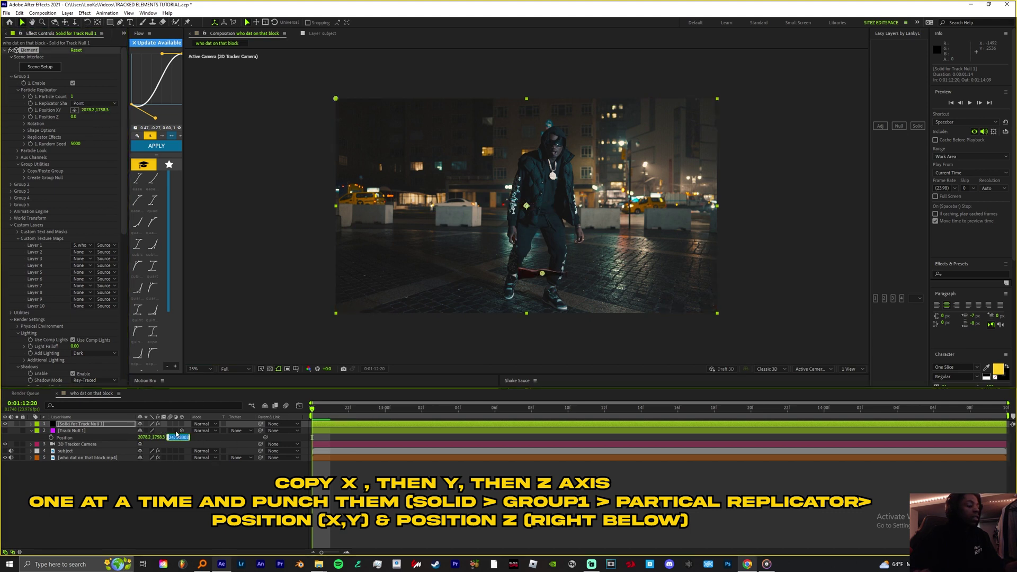
key(ctrl+c)
click(74, 116)
key(ctrl+v)
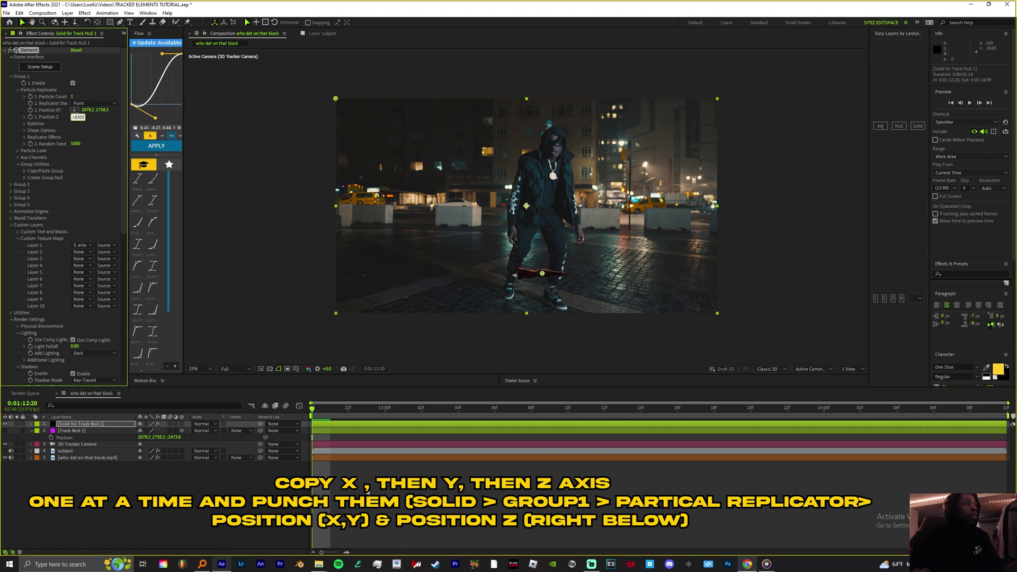
key(Return)
key(space)
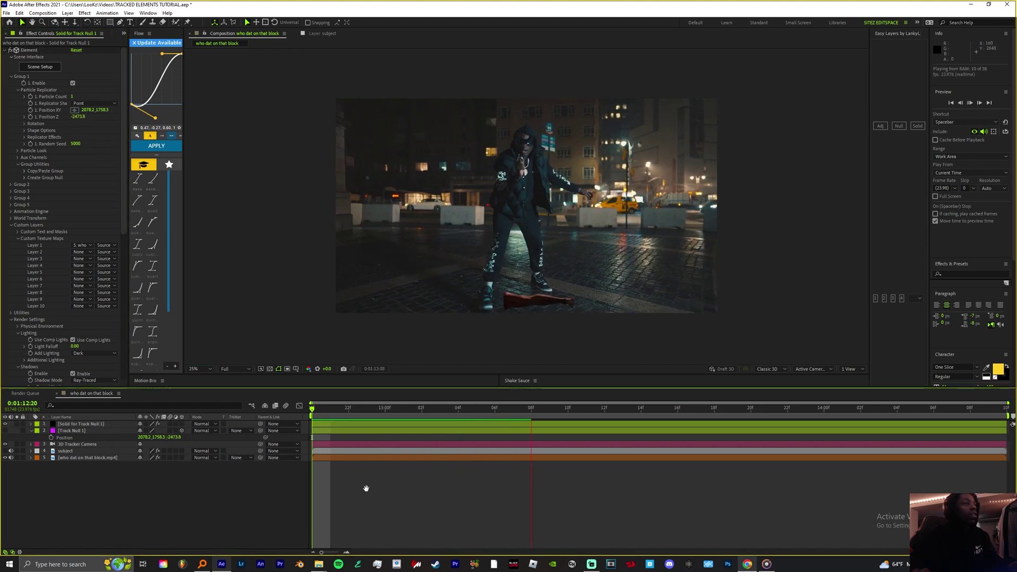
key(space)
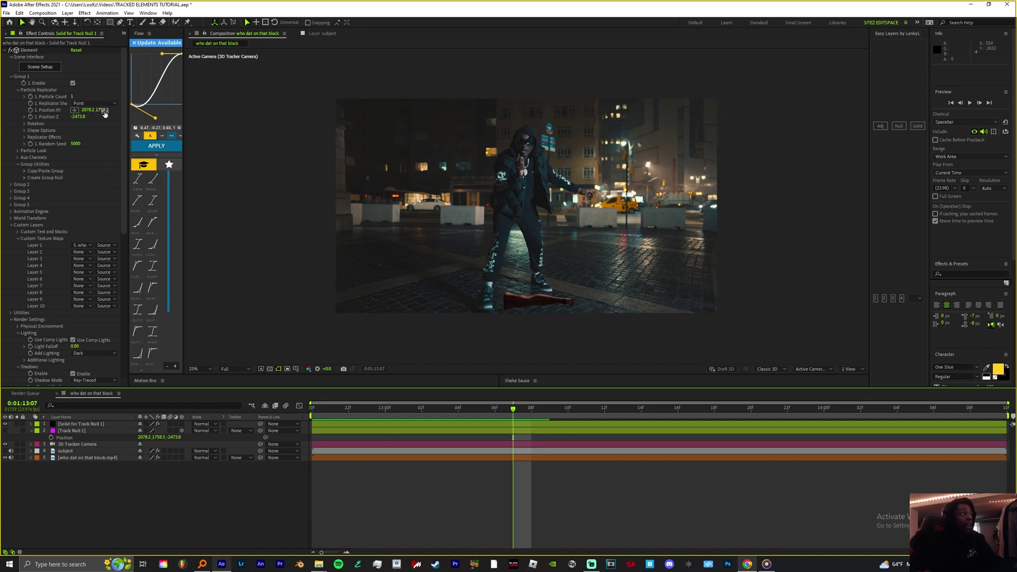
- Move the solid's Element Group 1 to X 1108.2, Y 858.3 and change its Replicator Shape to Sphere
drag(105, 113, 75, 110)
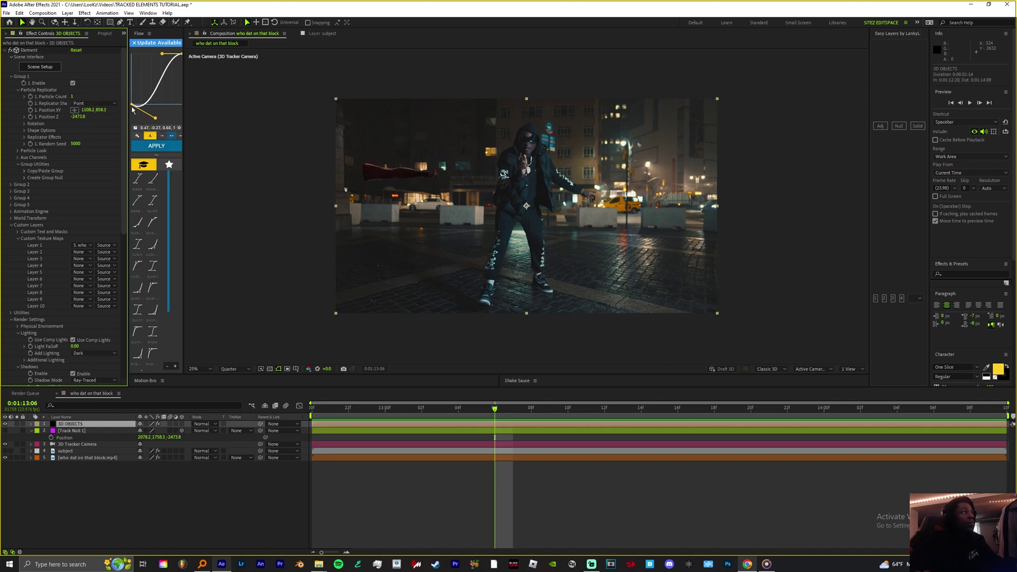
drag(128, 108, 377, 113)
click(221, 103)
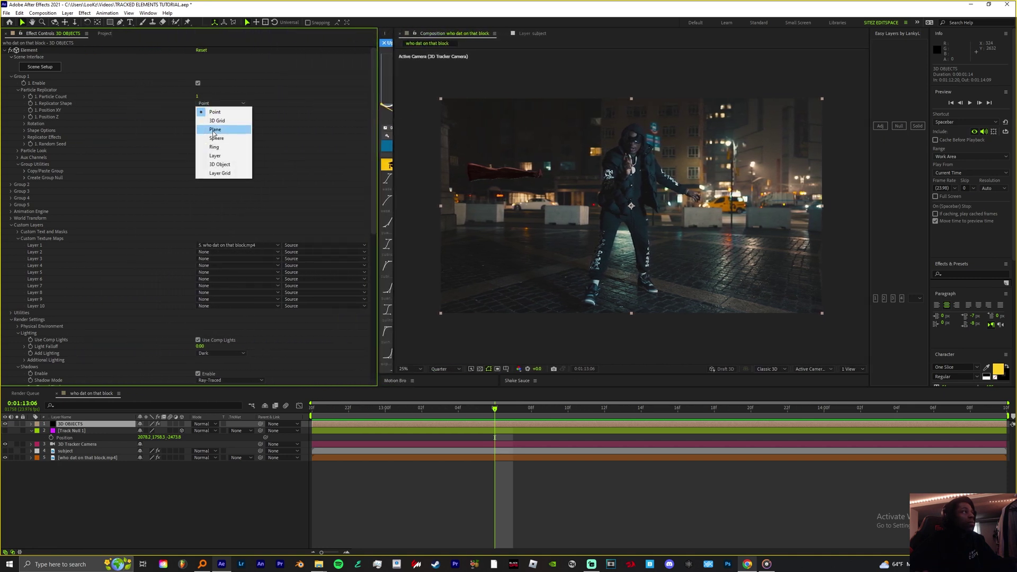
click(214, 142)
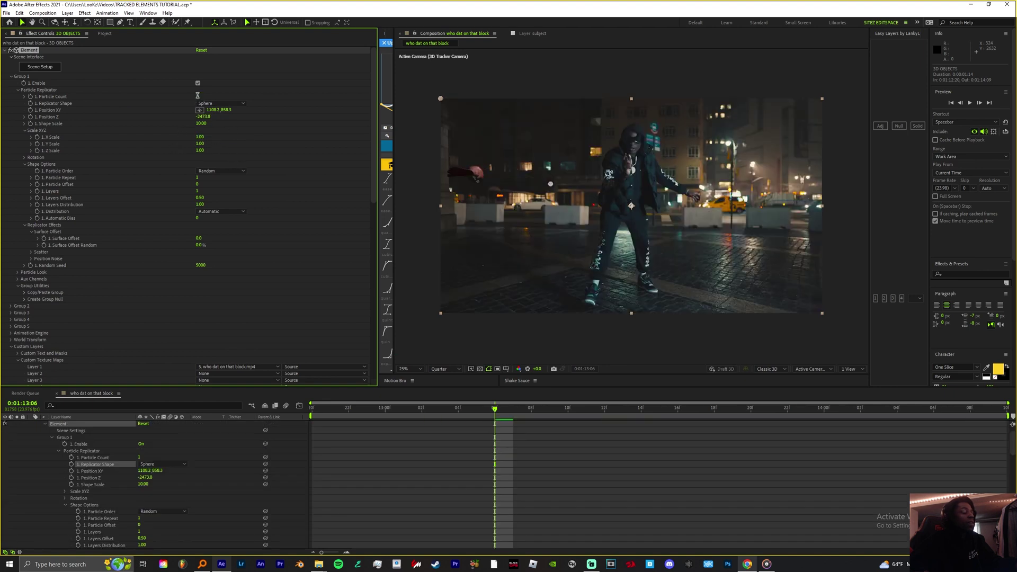
- Set Group 1's Particle Count to 12 and spread the copies with a Shape Scale of about 18.70
click(198, 96)
text(12)
key(Return)
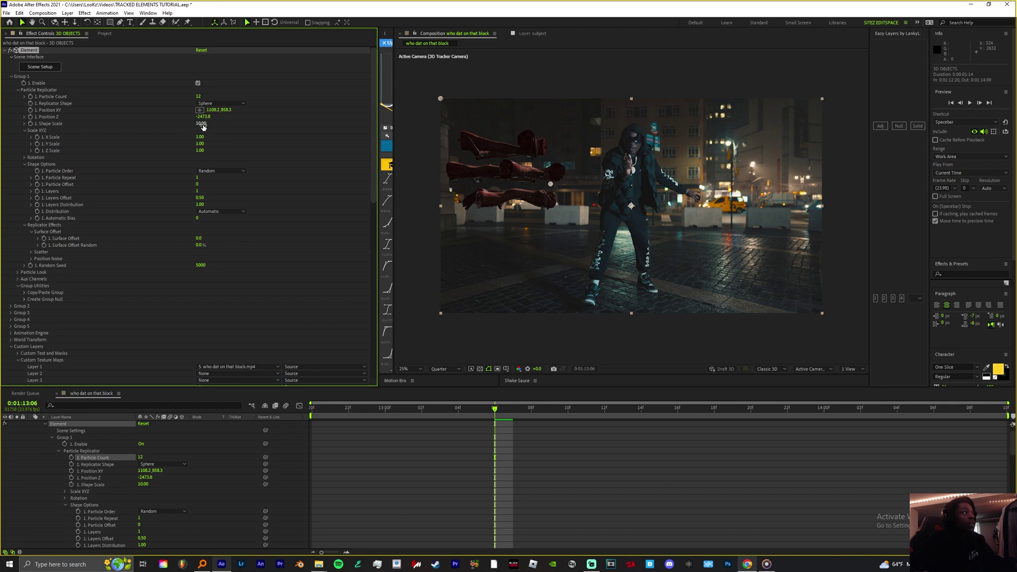
mouse_move(204, 126)
mouse_down()
mouse_move(179, 120)
mouse_move(290, 143)
mouse_move(259, 147)
mouse_up()
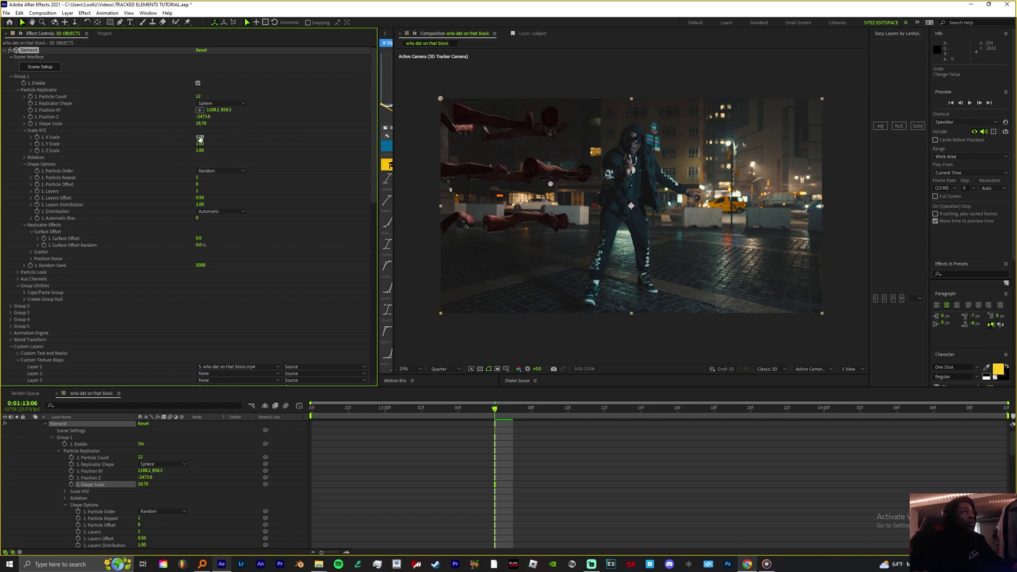
- Set Group 1's XYZ scale to 2.30, 1.30 and 4.60, move it to X 1925.2, and preview the shot
mouse_move(200, 136)
mouse_down()
mouse_move(227, 162)
mouse_move(199, 145)
mouse_up()
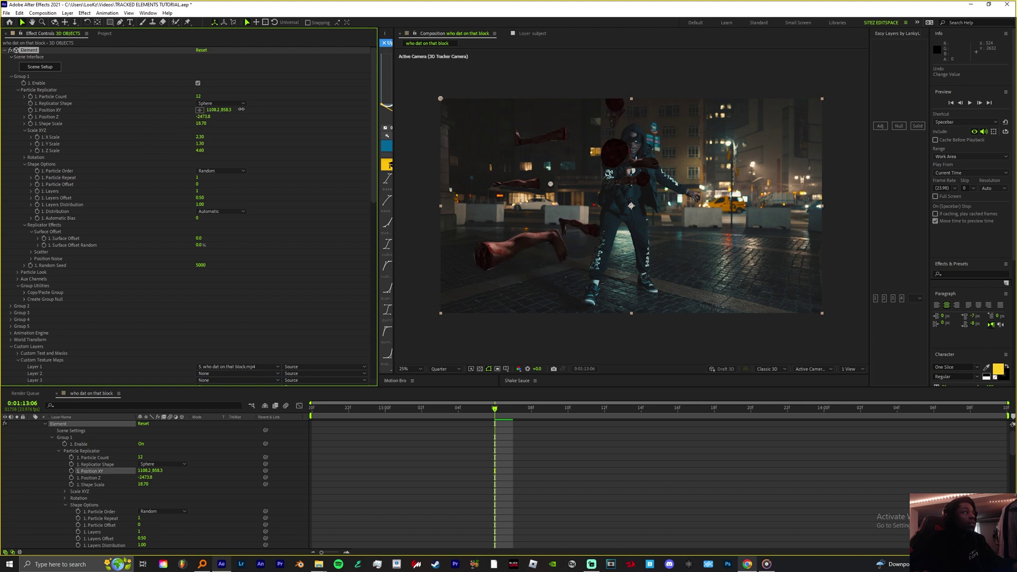
drag(215, 109, 618, 185)
key(space)
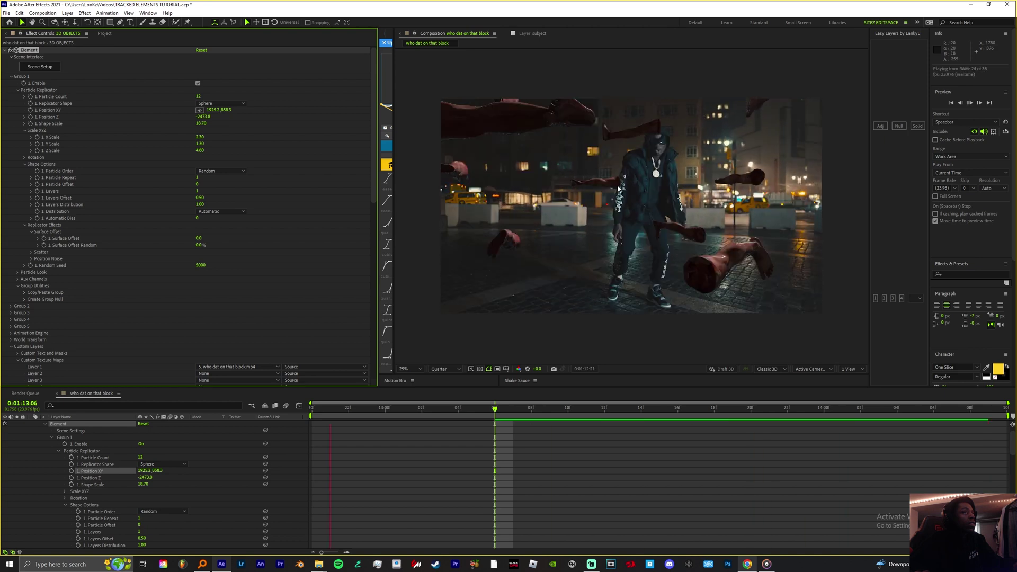
key(space)
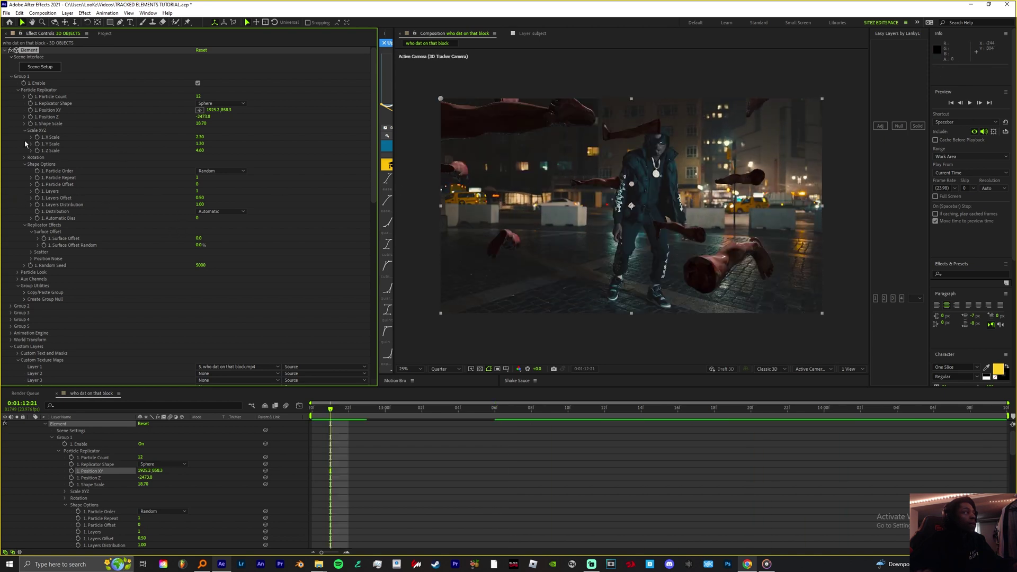
- Set Group 1's Particle Size to 5.00, then try a Shape Scale of 13.40 and undo it
click(19, 273)
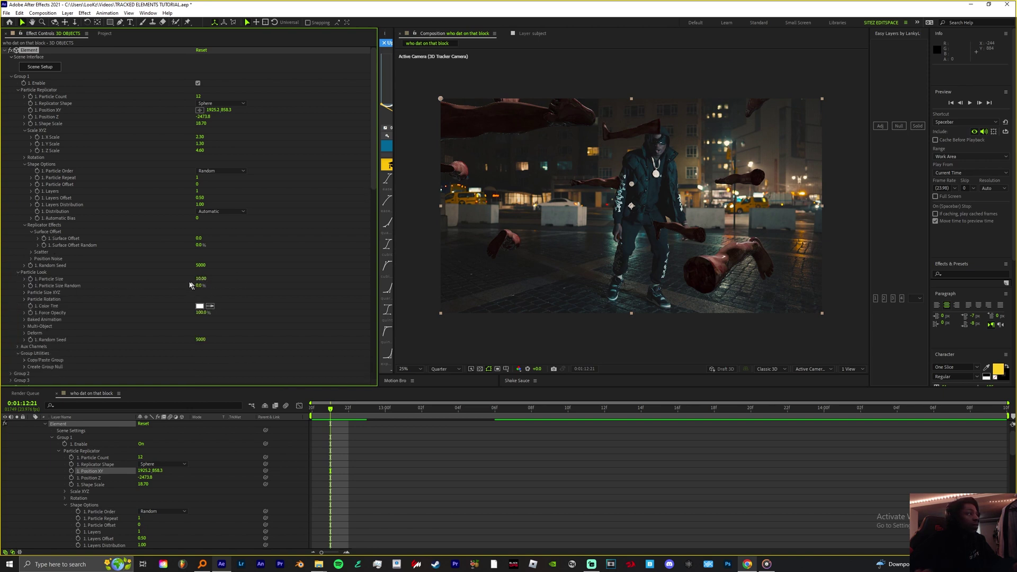
mouse_move(204, 278)
mouse_down()
mouse_move(189, 282)
mouse_move(197, 285)
mouse_up()
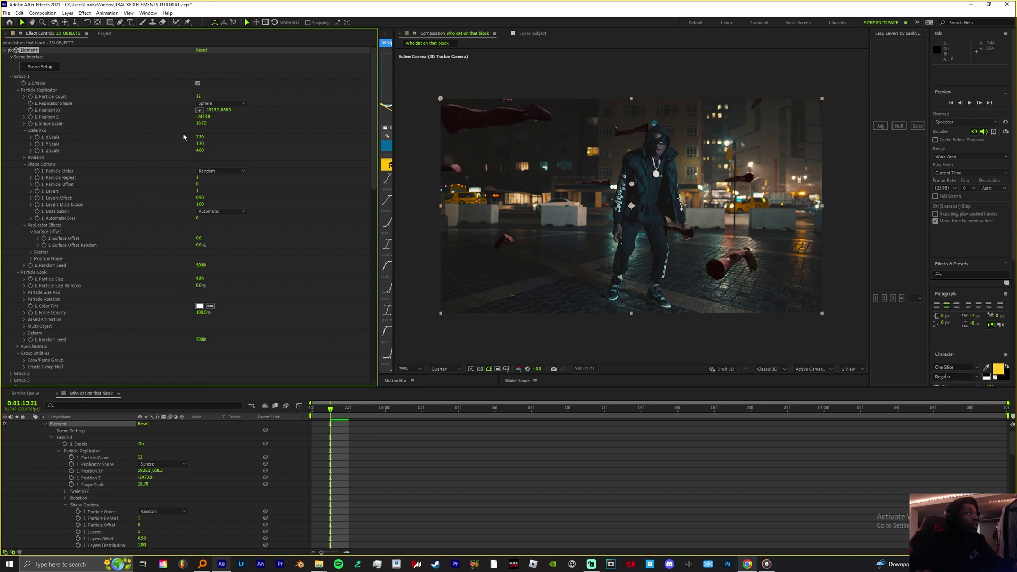
drag(202, 128, 193, 127)
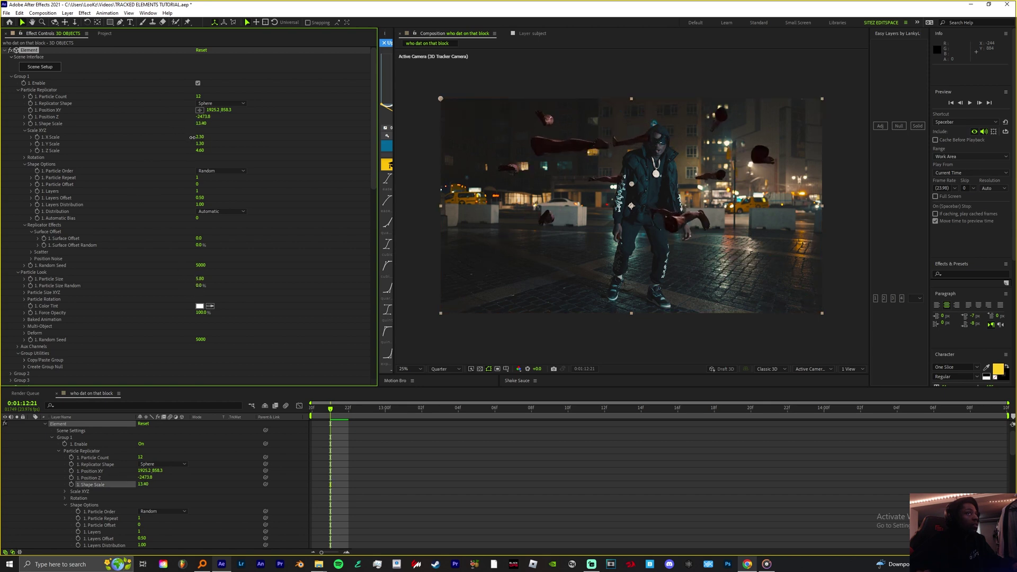
key(ctrl+z)
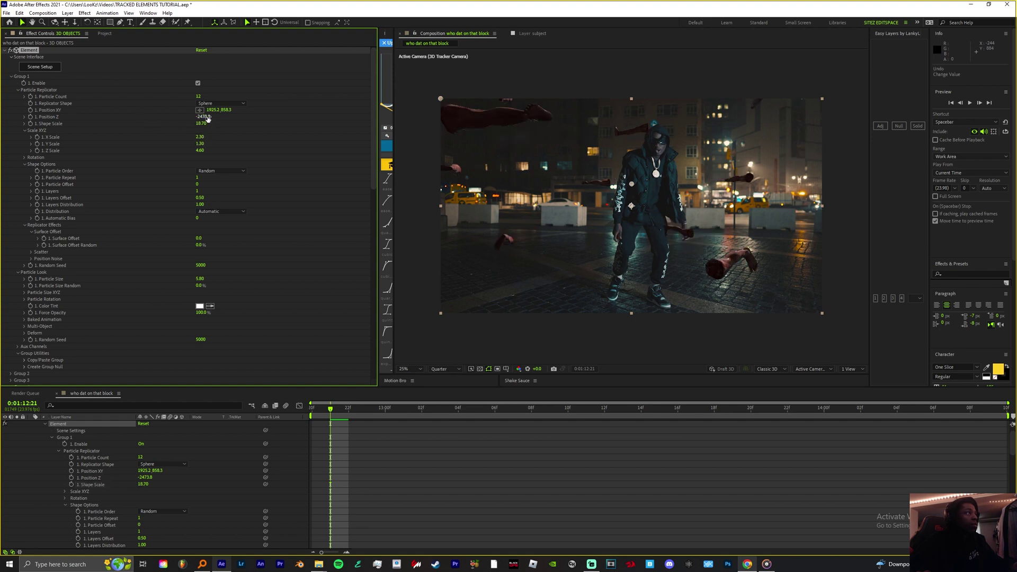
- Set Group 1's Position Z to -2243.8 and its X Scale to 3.60 while previewing the shot
click(195, 116)
drag(196, 116, 241, 141)
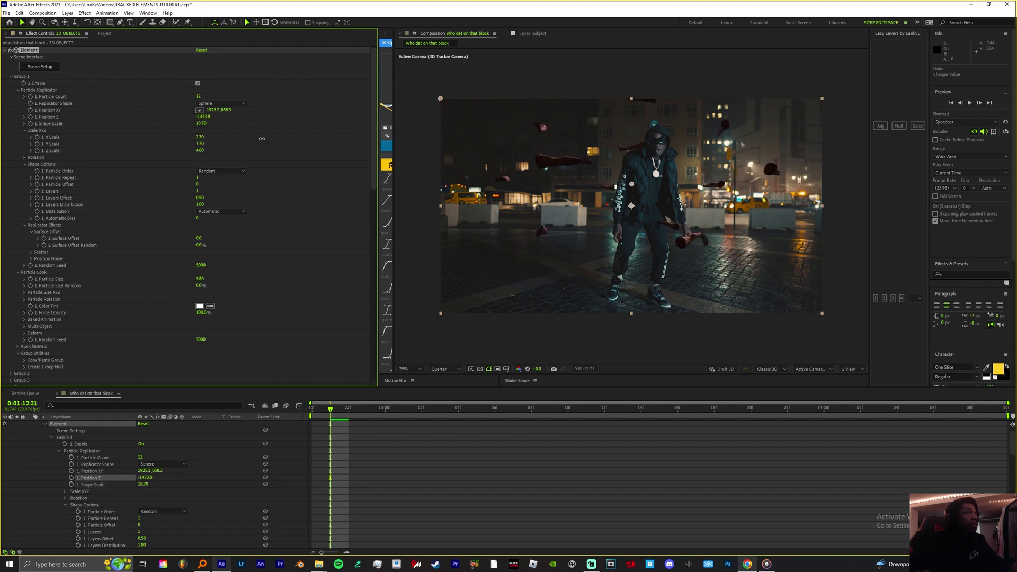
key(space)
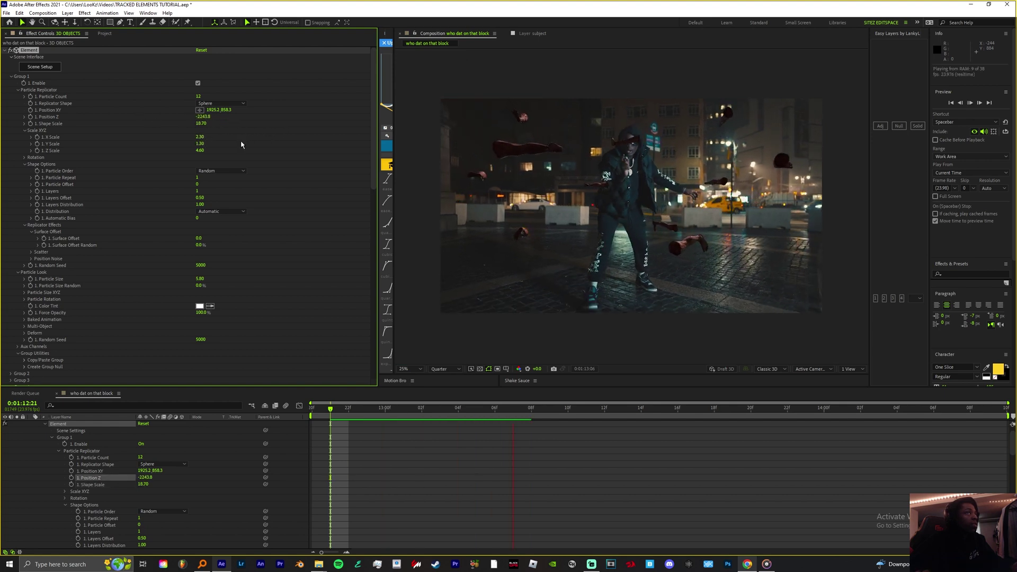
scroll(117, 454, up, 1)
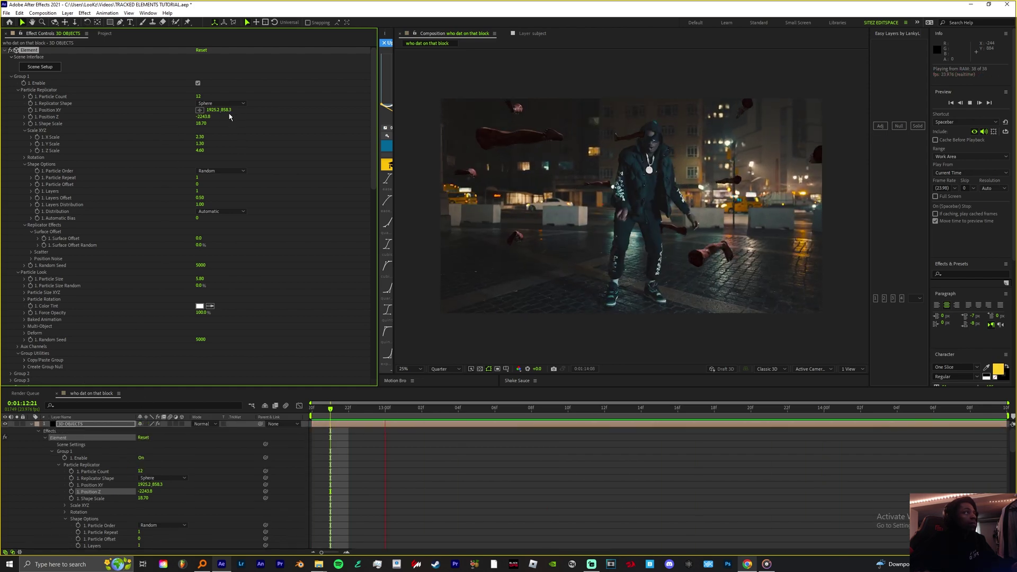
drag(197, 140, 207, 140)
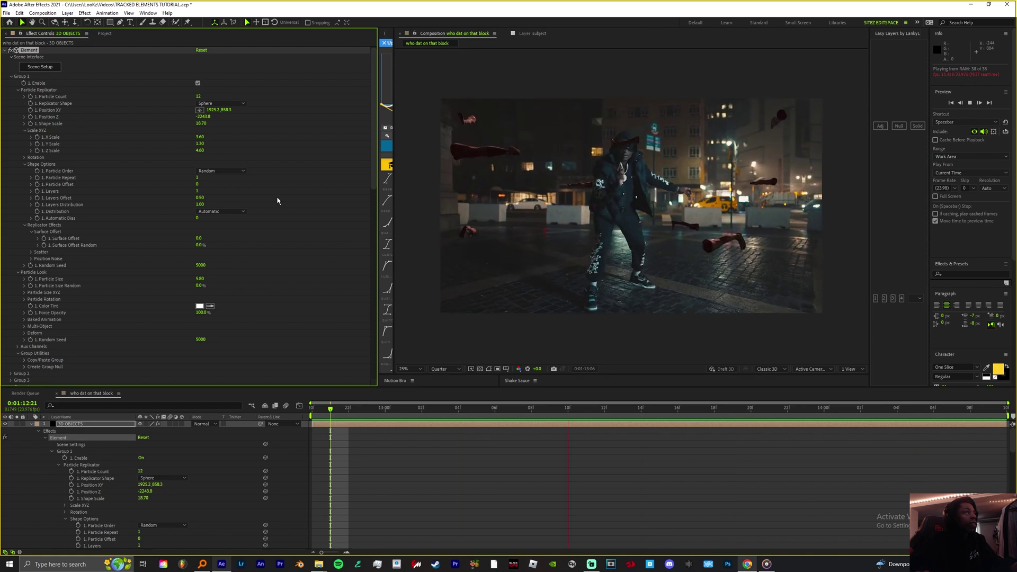
- Collapse the 3D OBJECTS layer, place the subject layer above it in the stack, and stop the preview
click(31, 425)
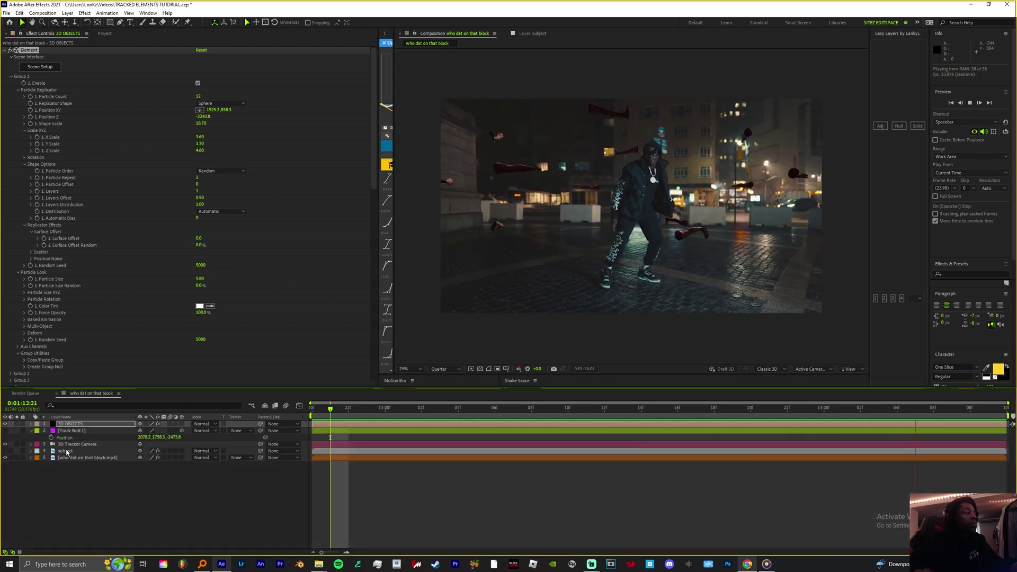
click(66, 452)
drag(63, 451, 14, 425)
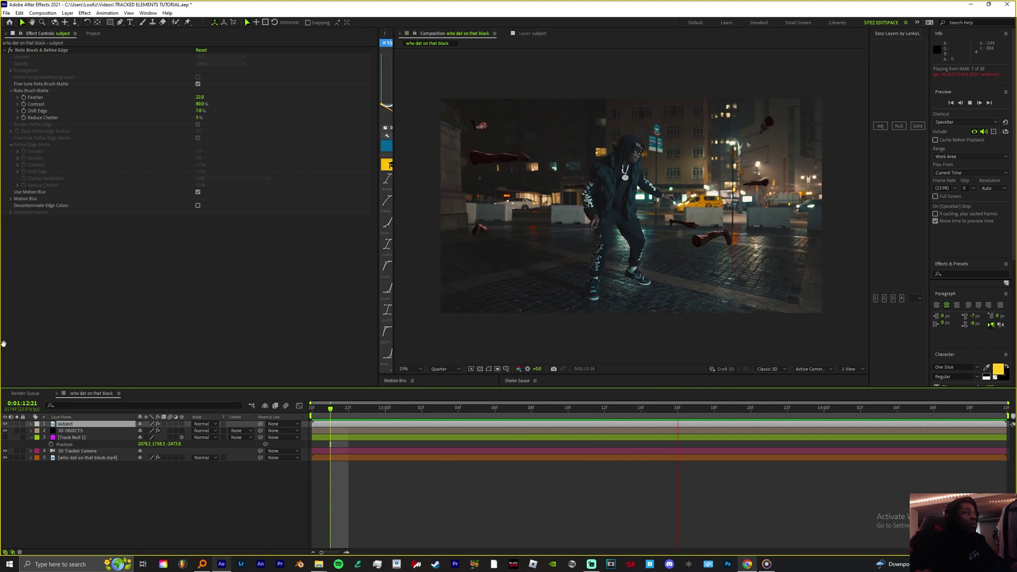
key(space)
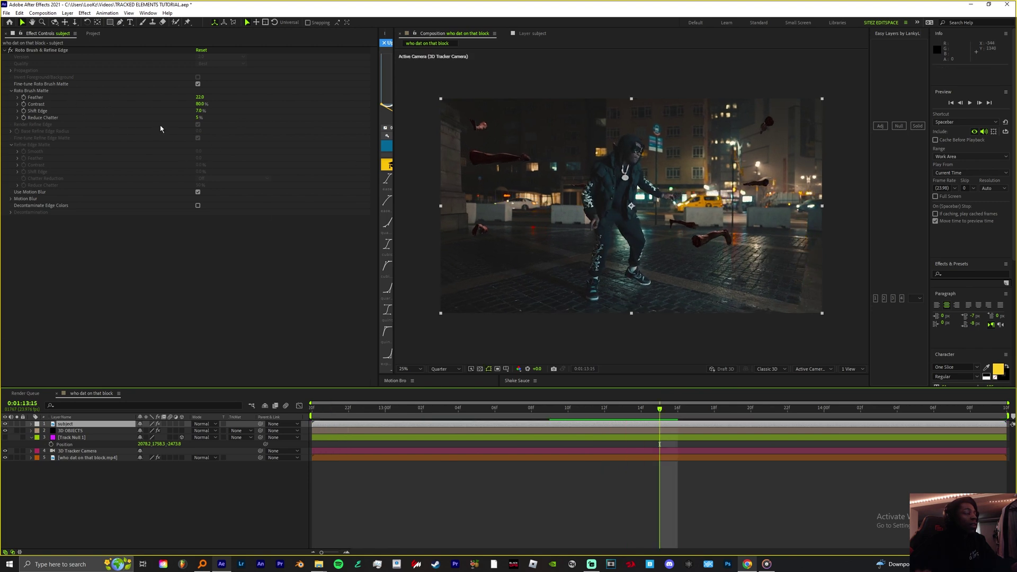
- Set the 3D OBJECTS layer's Group 1 Particle Count to 11, raise its Particle Size slightly, and preview the shot
click(70, 430)
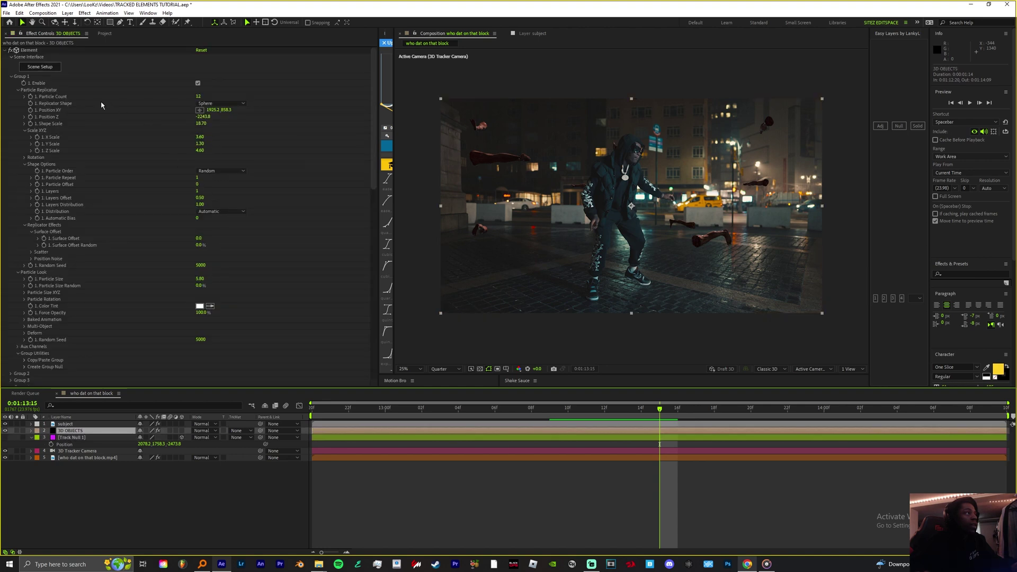
click(195, 98)
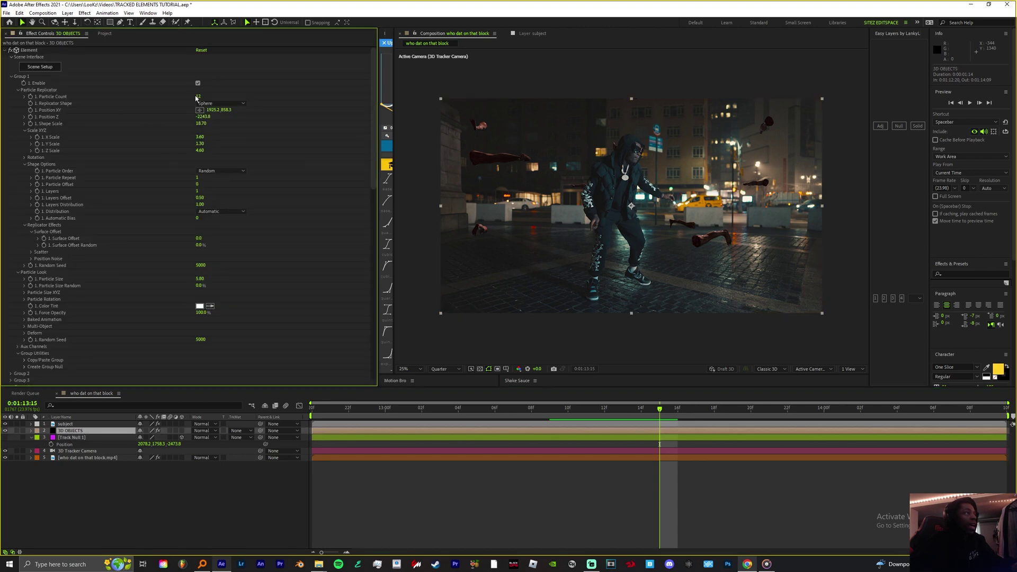
drag(199, 98, 201, 98)
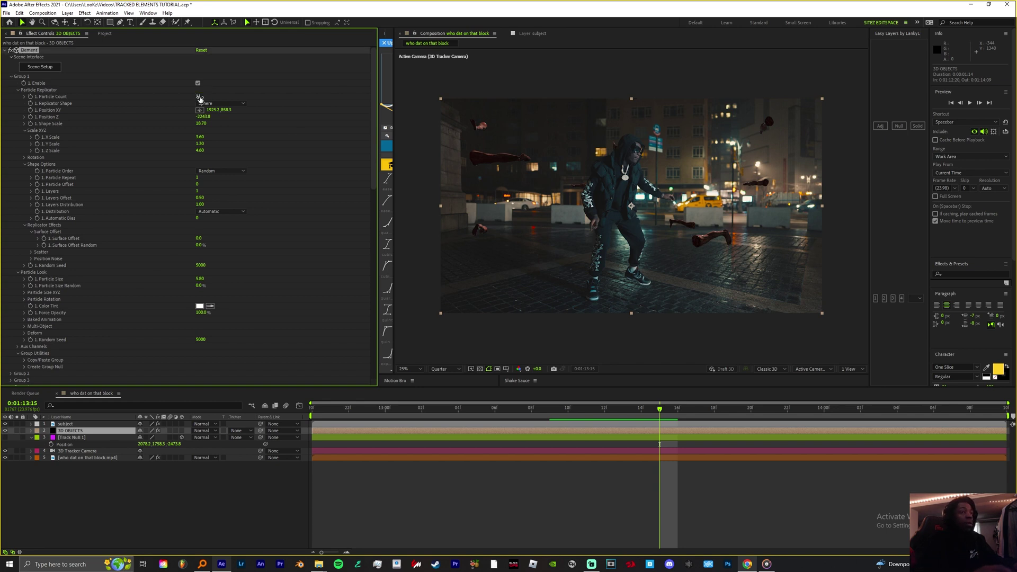
key(space)
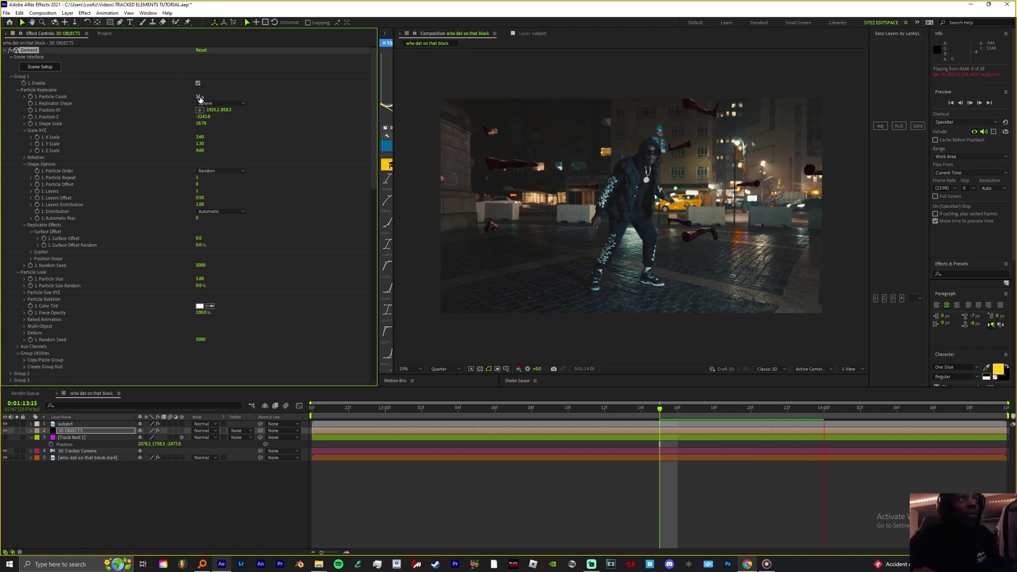
key(space)
scroll(114, 256, down, 1)
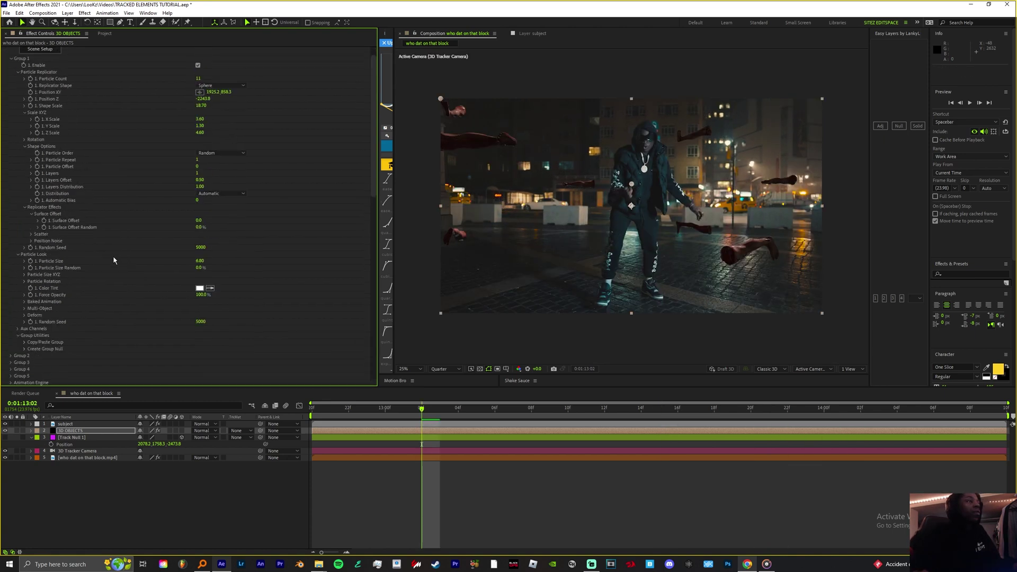
- Hide the subject layer and scrub the composition to 0:01:13:22
click(4, 424)
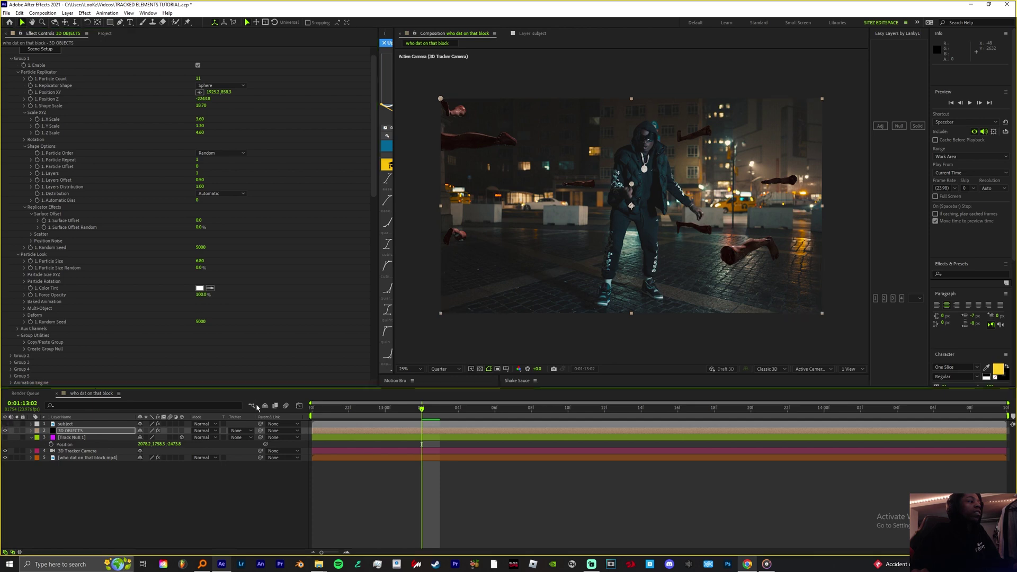
click(80, 424)
drag(386, 410, 787, 410)
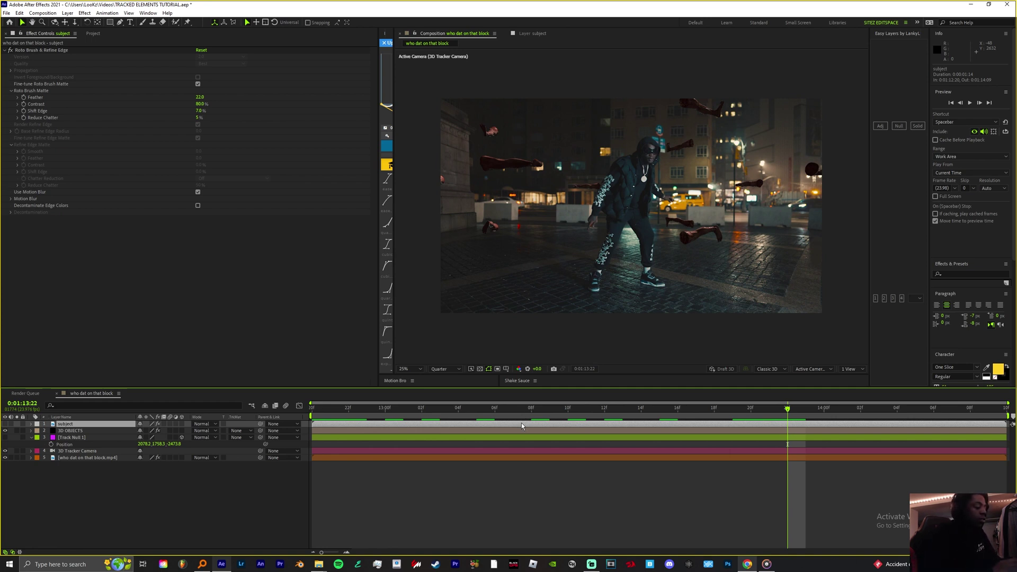
- Create a white spot light with 100% intensity and move it and its point of interest above the man's head
key(ctrl+alt+shift+l)
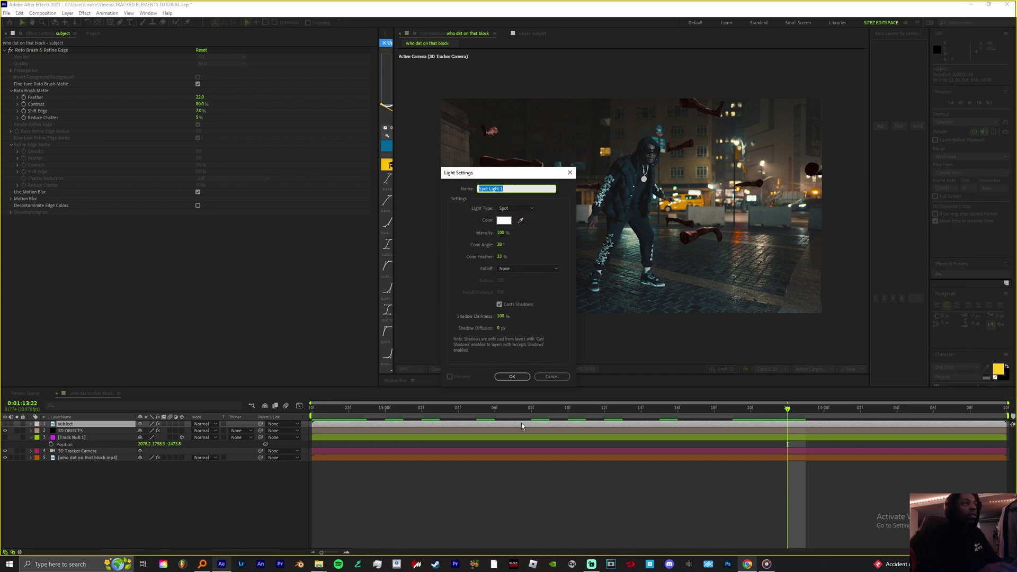
click(511, 376)
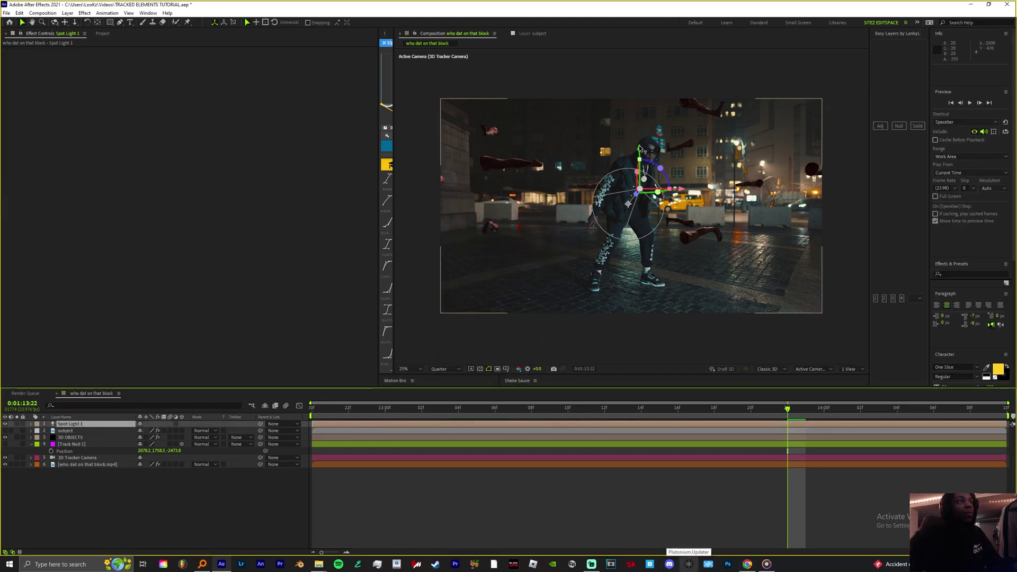
drag(639, 150, 638, 96)
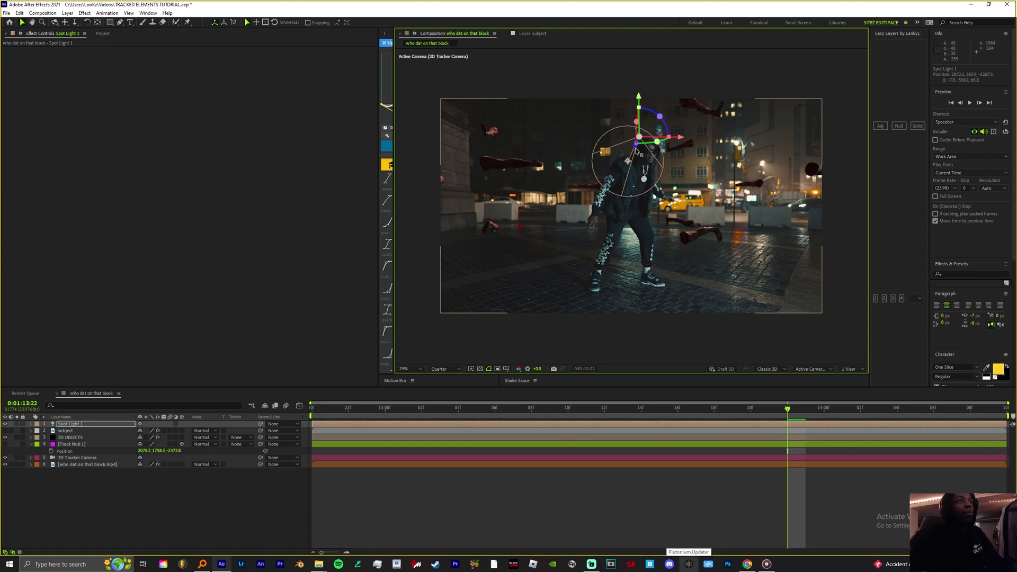
drag(627, 161, 646, 101)
- Reveal the spot light's position and set its Z value to -9709.5 to light the floating legs
click(77, 426)
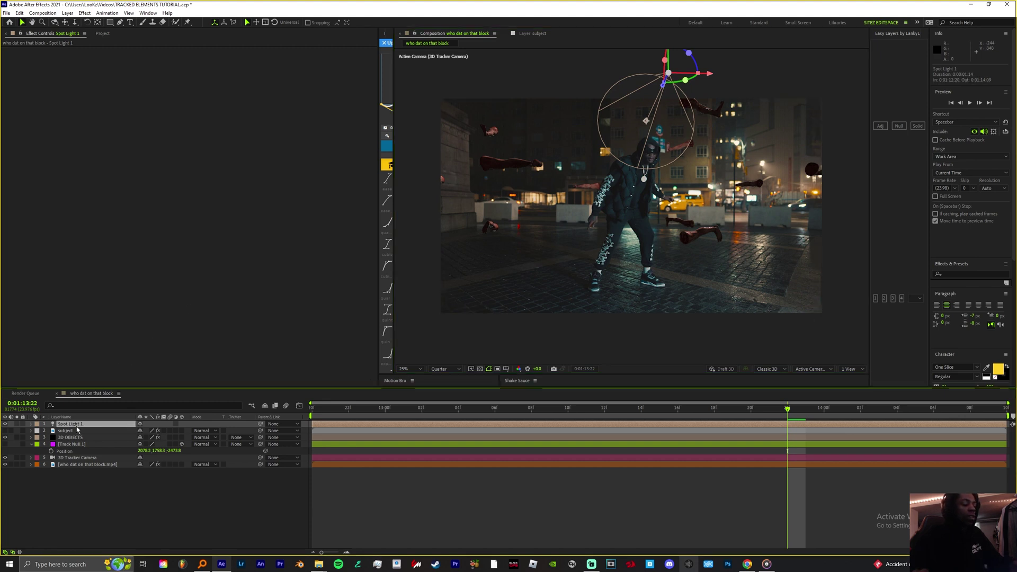
key(p)
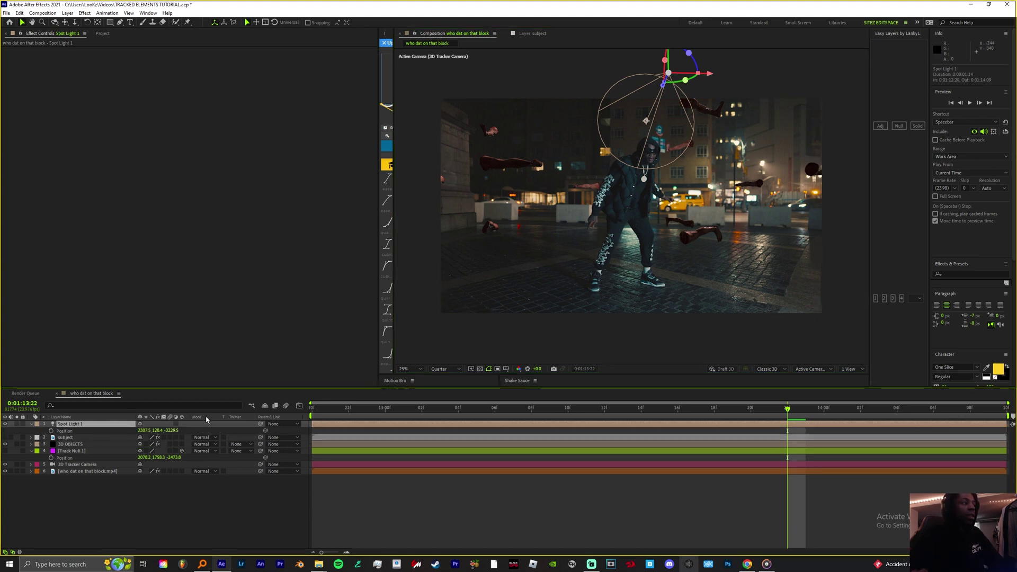
drag(172, 430, 1, 372)
drag(177, 431, 75, 424)
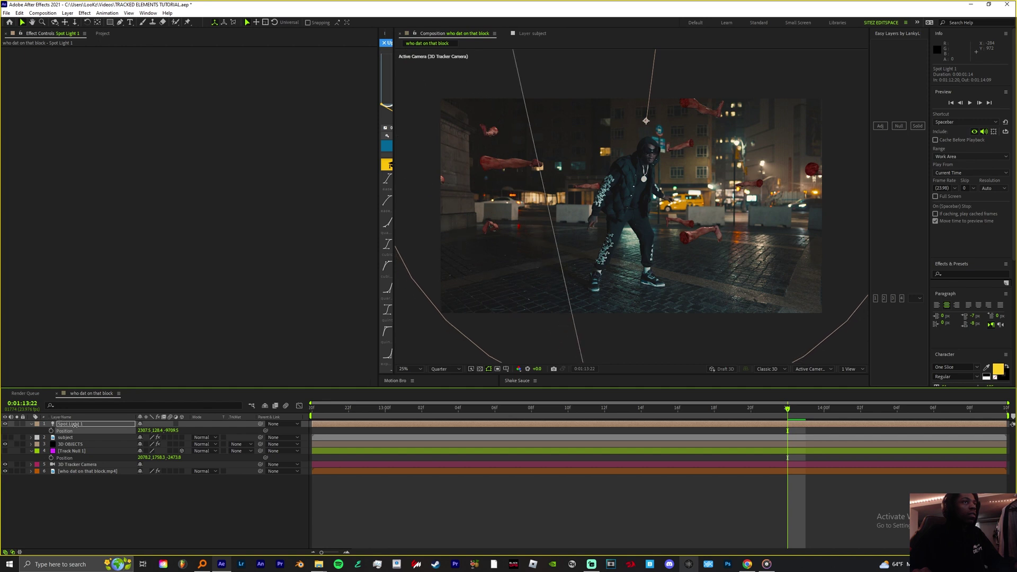
- Expand the spot light's Light Options and lower its Intensity to 13%
click(32, 424)
click(32, 424)
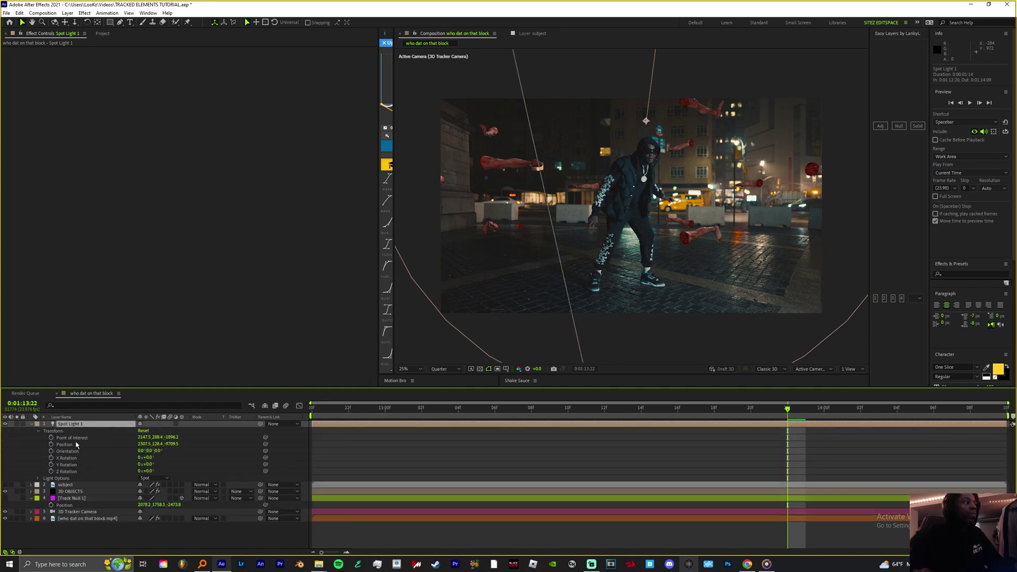
click(38, 479)
scroll(86, 491, down, 1)
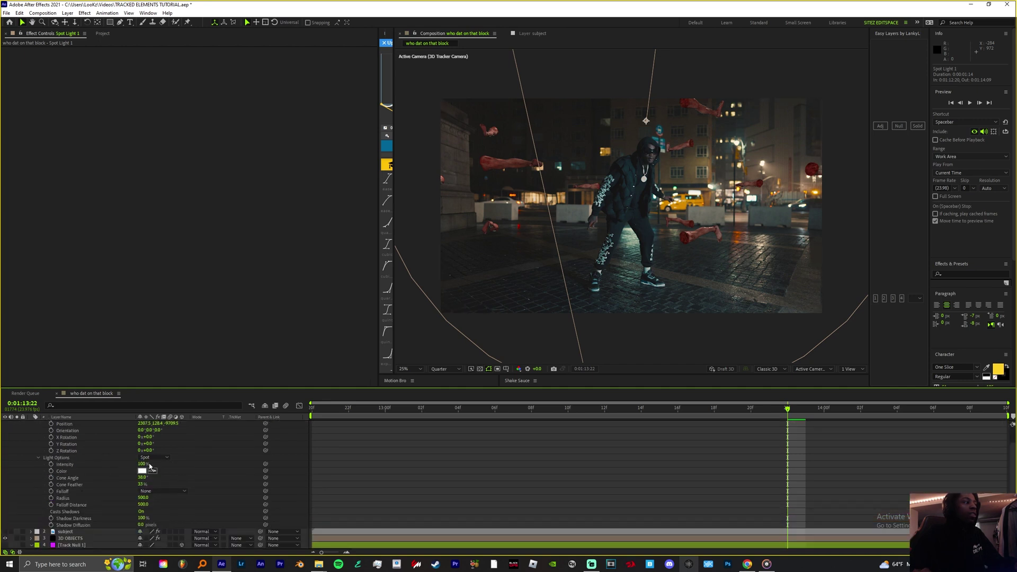
drag(143, 464, 114, 470)
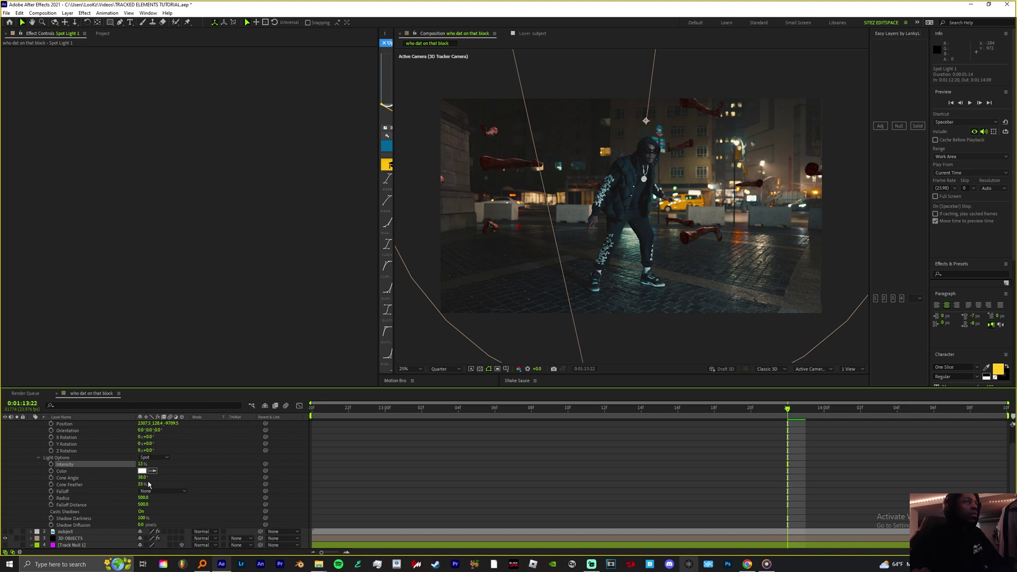
- Collapse the spot light's properties, enable motion blur for the 3D OBJECTS layer and preview the composition
scroll(422, 519, up, 1)
click(32, 424)
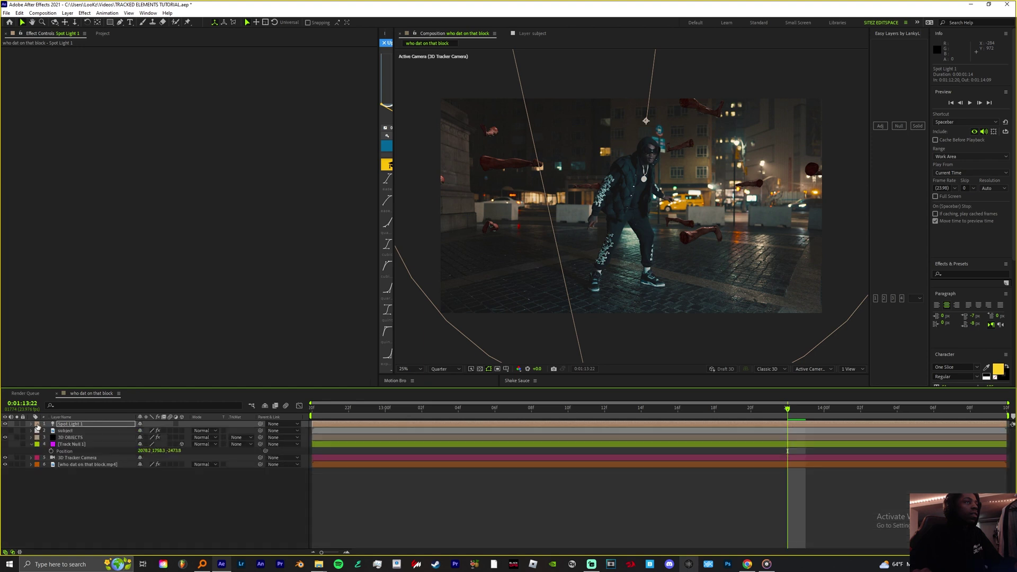
click(74, 437)
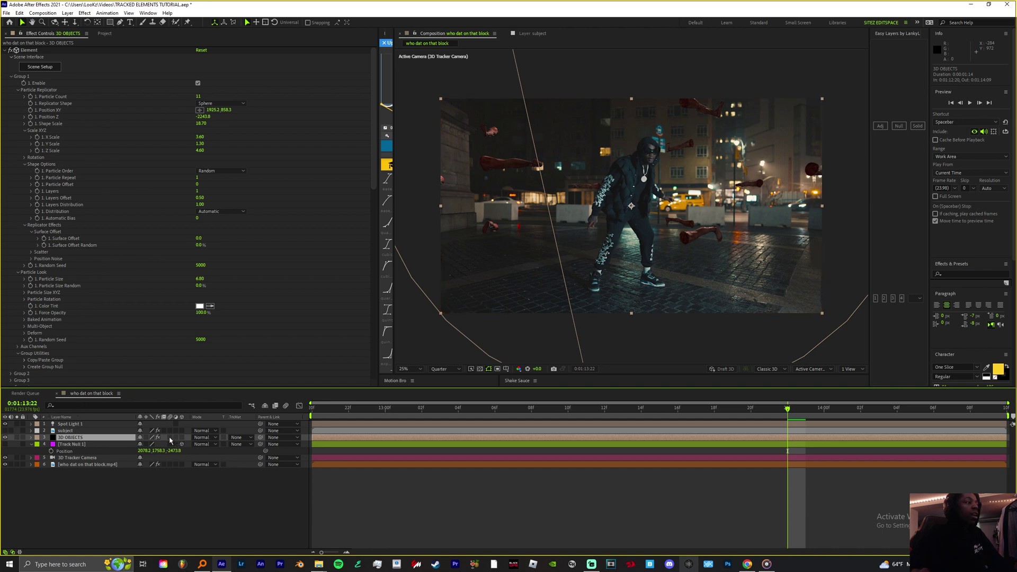
key(space)
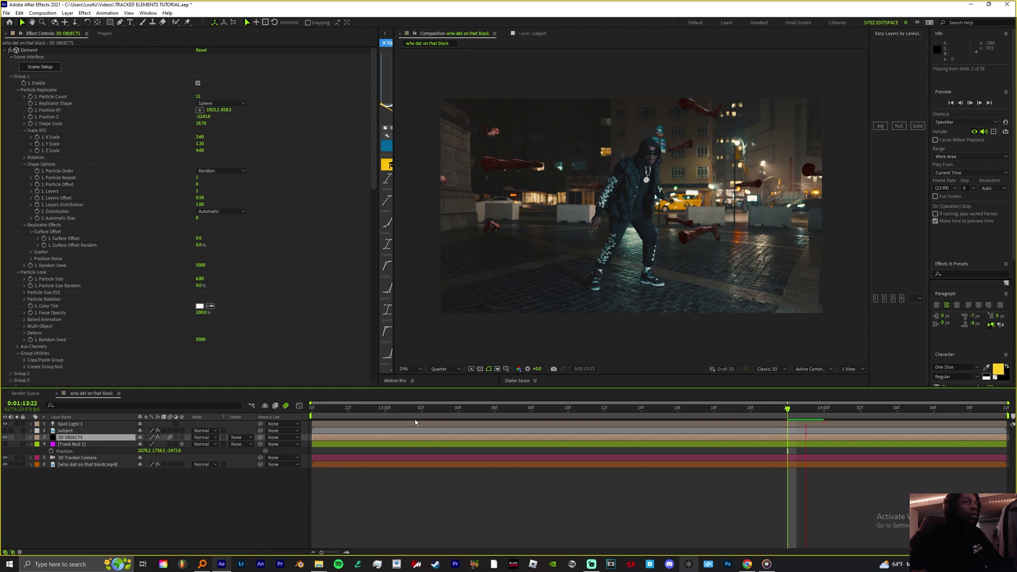
key(space)
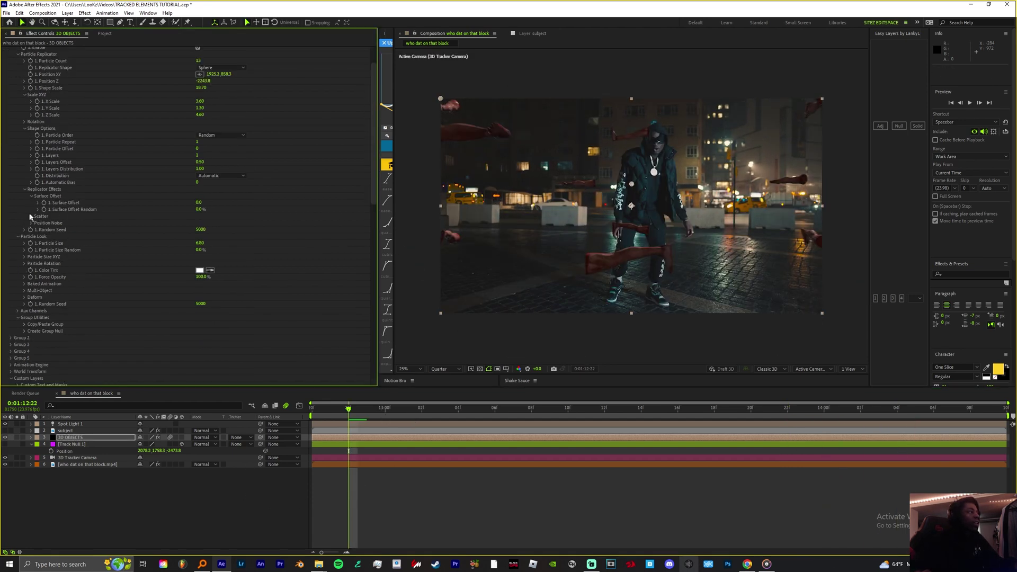
- Try offsetting the replicated legs with the Group 1 Scatter values
click(32, 217)
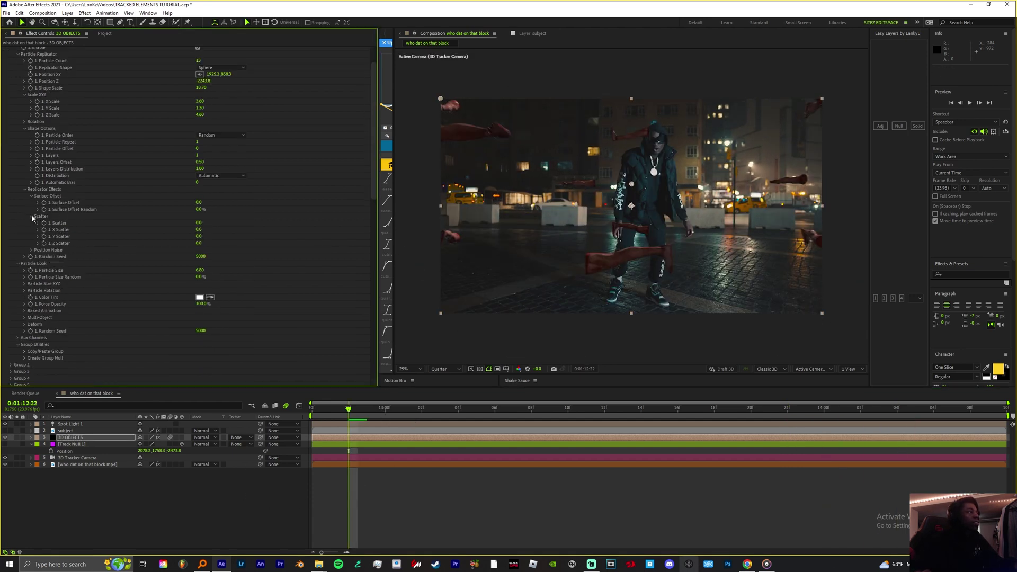
drag(198, 238, 1, 207)
drag(214, 222, 352, 231)
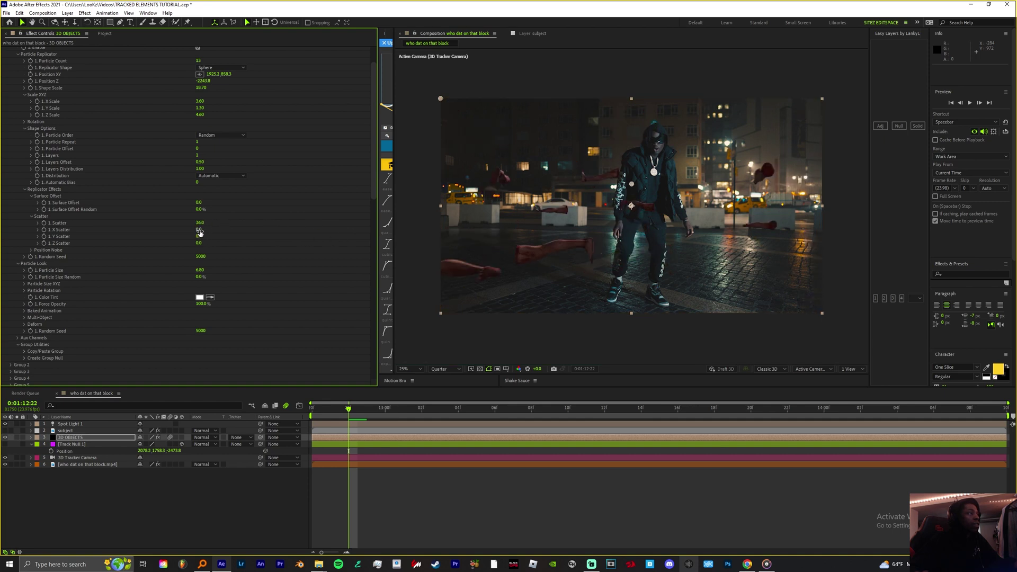
drag(199, 223, 194, 246)
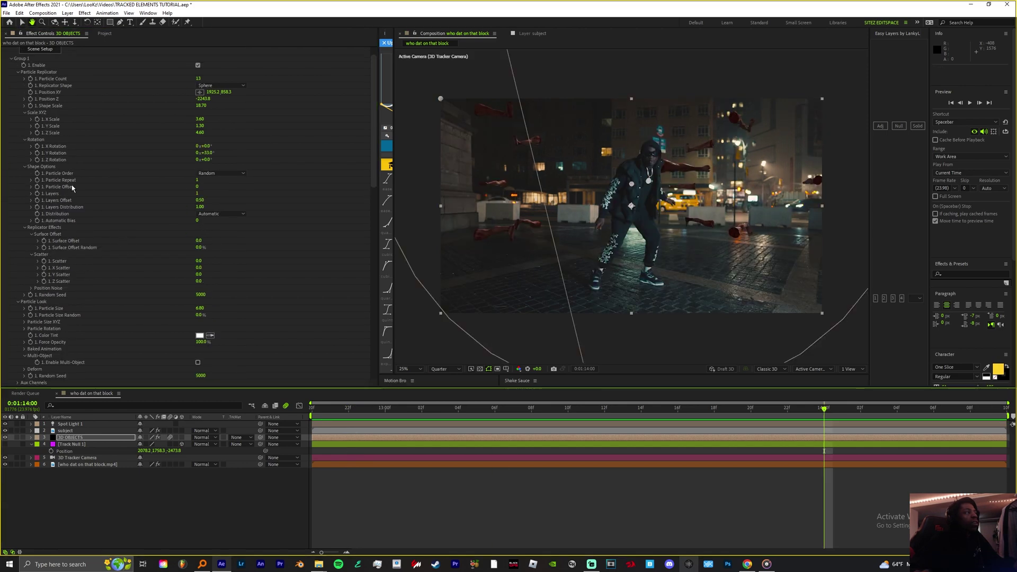
- Keyframe Group 1's Rotation Random from 0° at 0:01:12:20 to 1x+18° at 0:01:14:08 and preview the spinning legs
click(311, 409)
scroll(9, 299, down, 2)
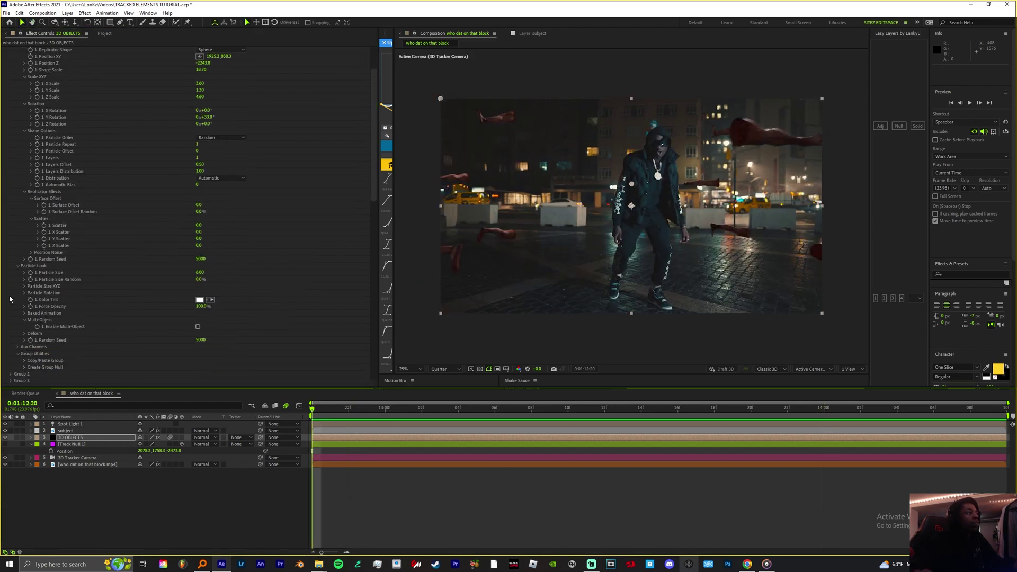
click(25, 293)
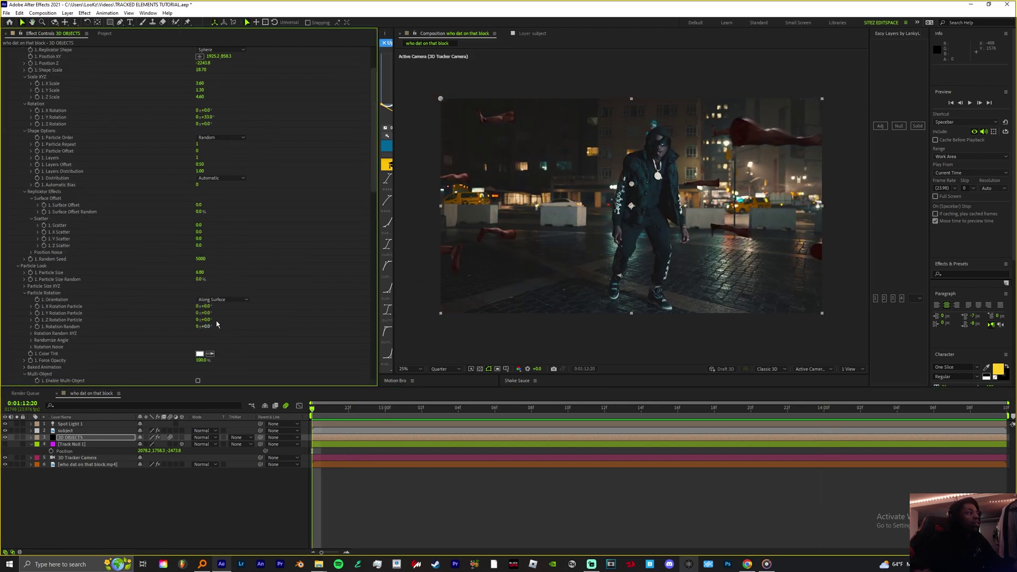
drag(211, 327, 230, 332)
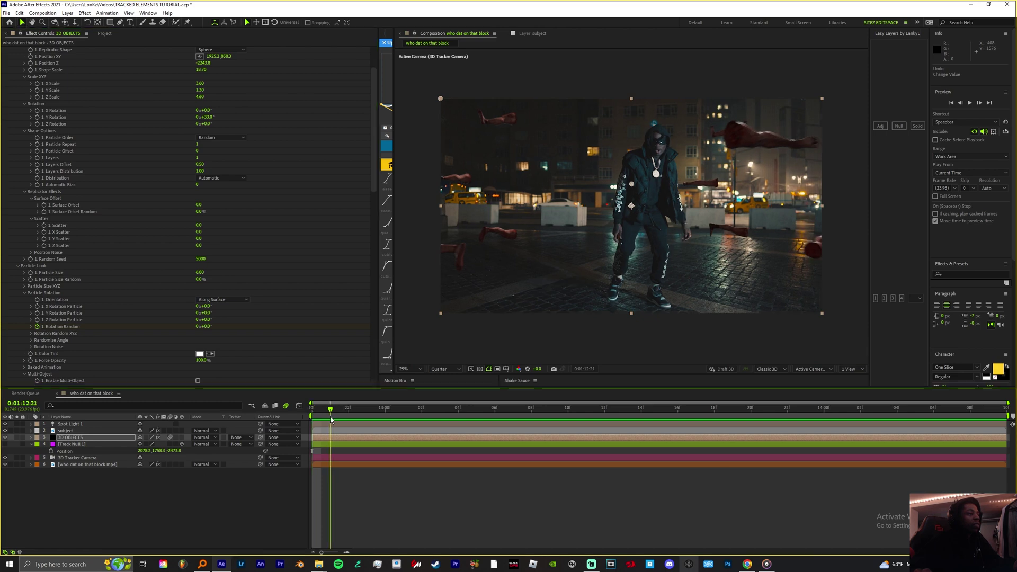
drag(344, 406, 970, 408)
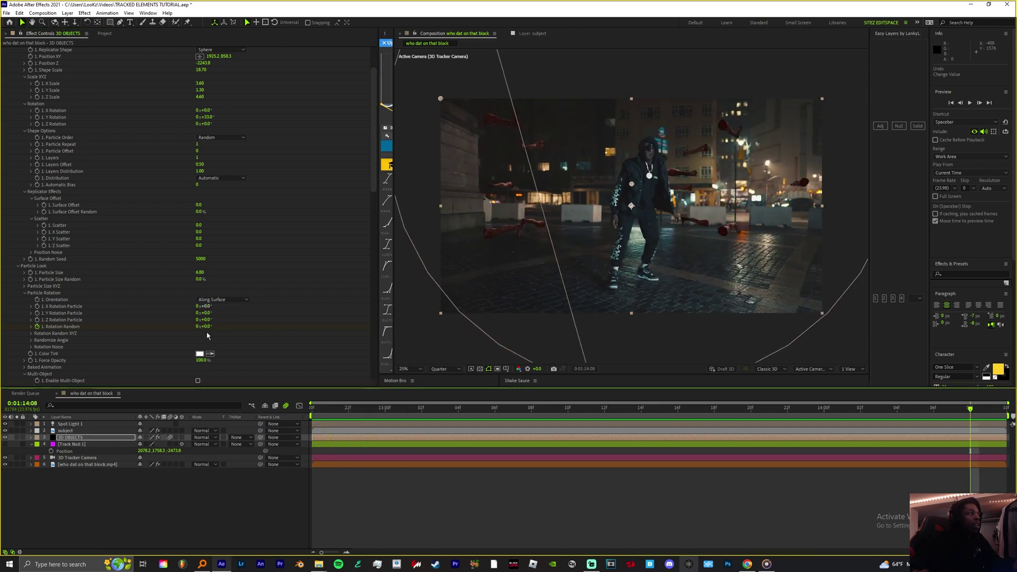
drag(206, 326, 351, 322)
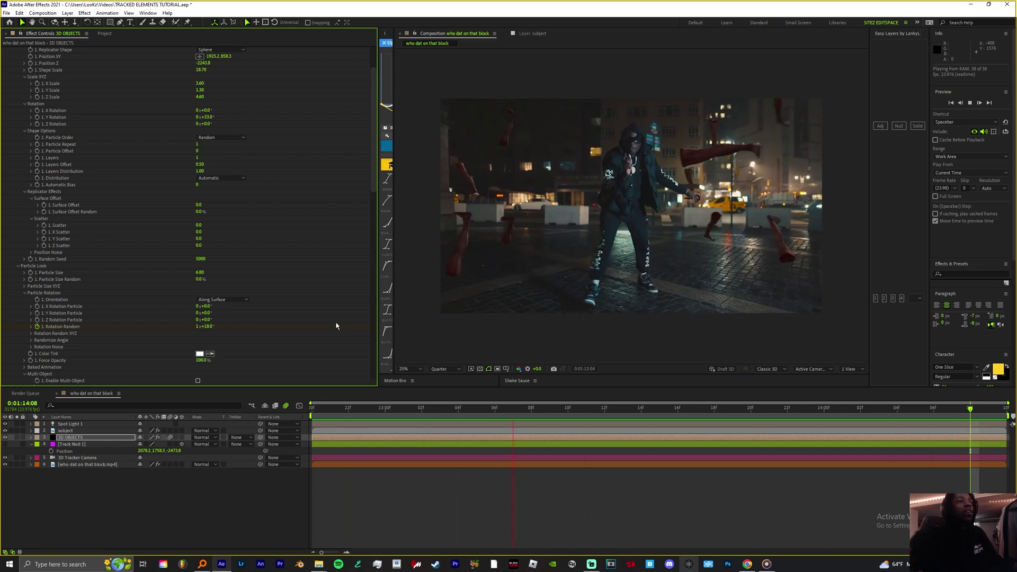
key(space)
- Keyframe Group 1's Position XY with its original position at 0:01:14:08 and a Y value of -1.7 at 0:01:12:20, and preview it
key(Home)
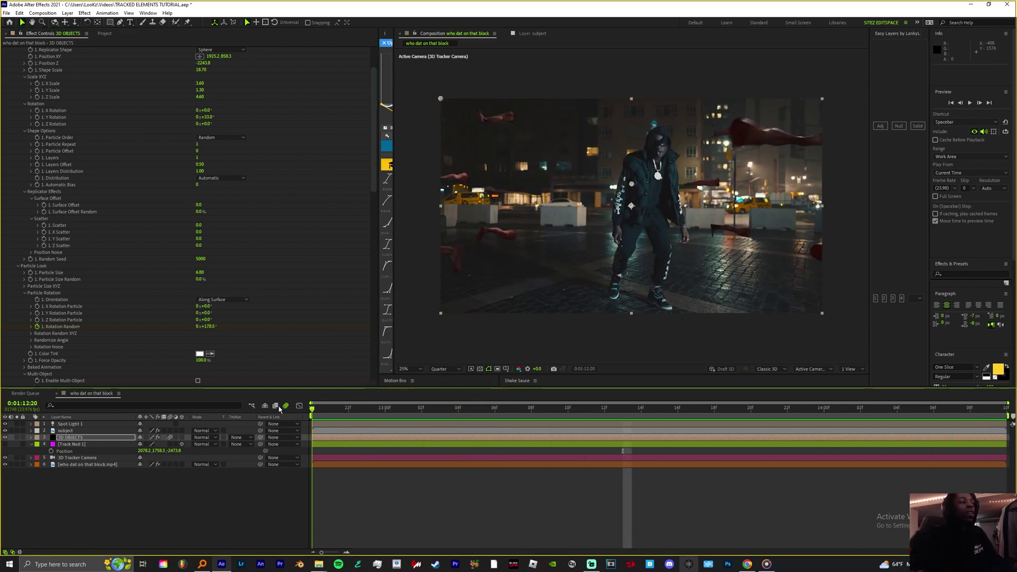
scroll(130, 198, up, 3)
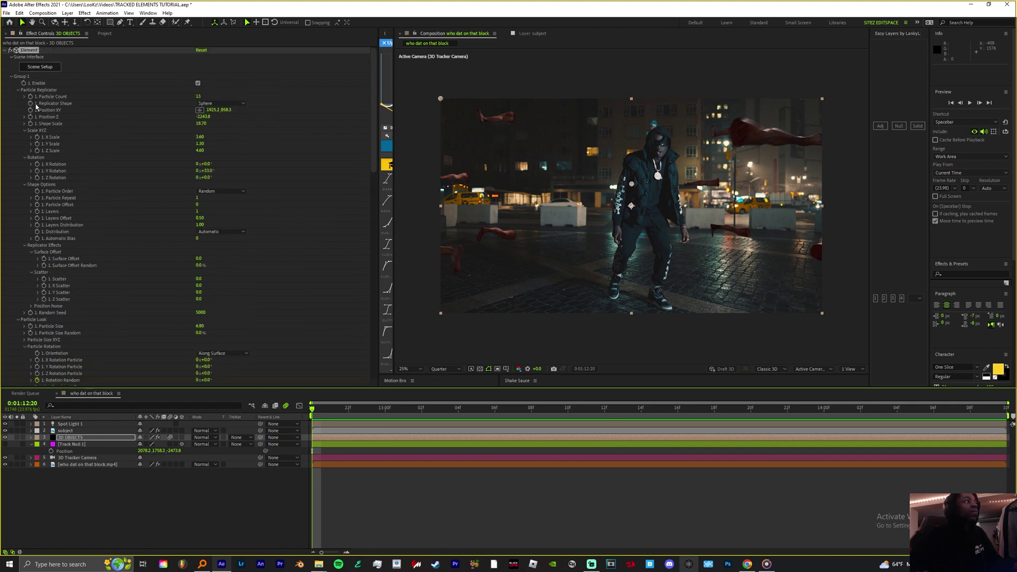
click(34, 110)
key(u)
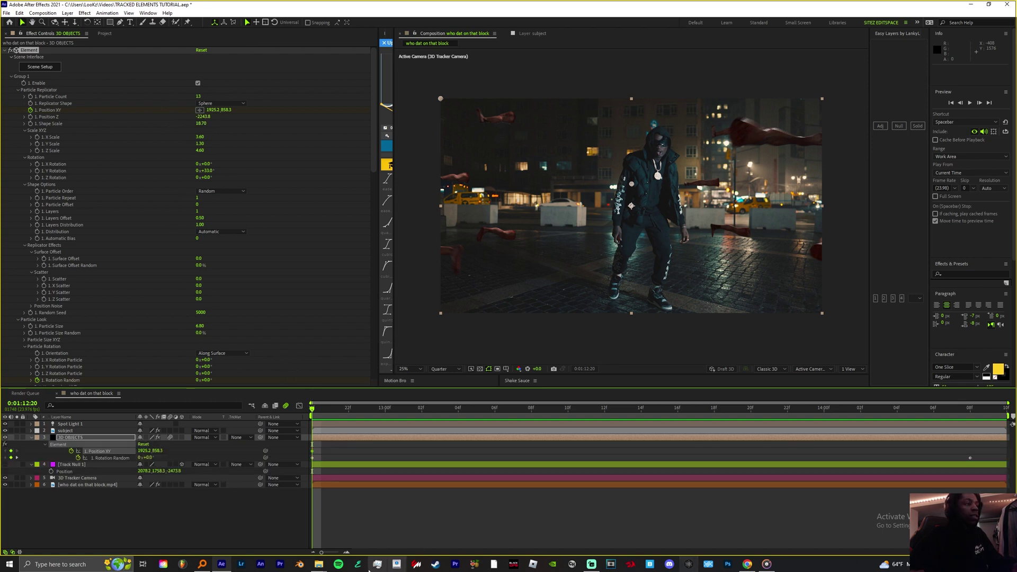
drag(309, 451, 966, 479)
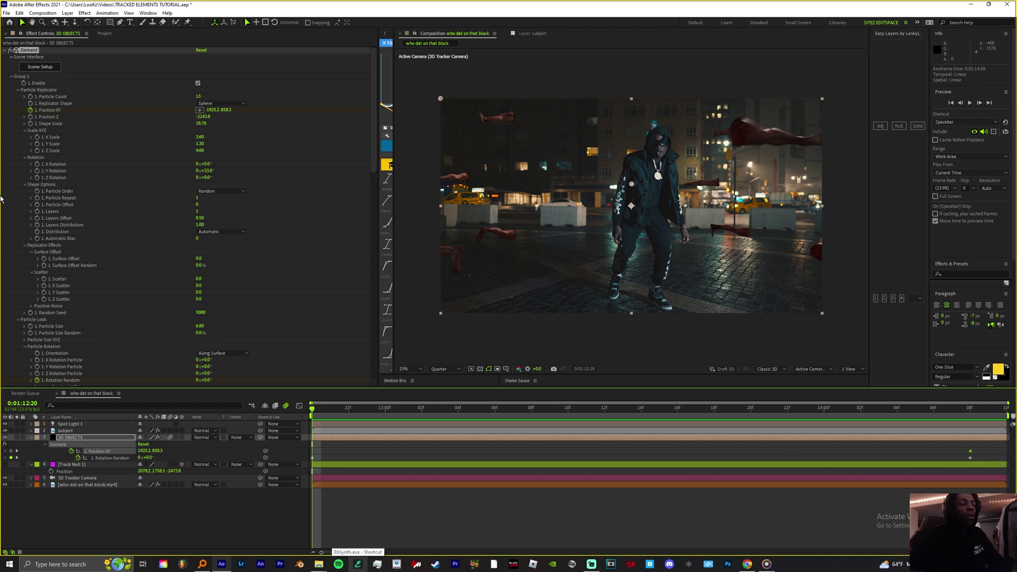
drag(217, 110, 189, 113)
key(ctrl+z)
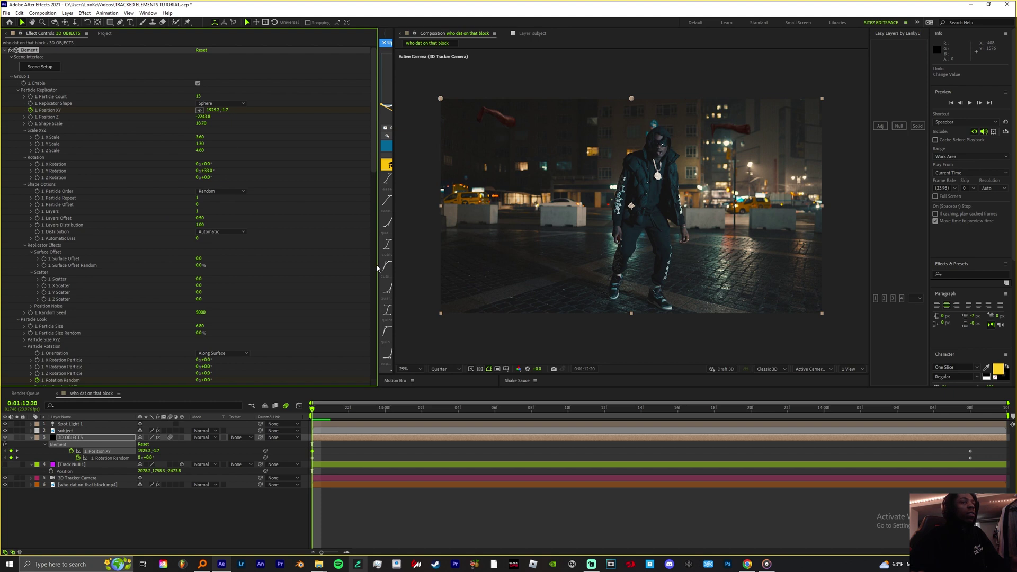
key(space)
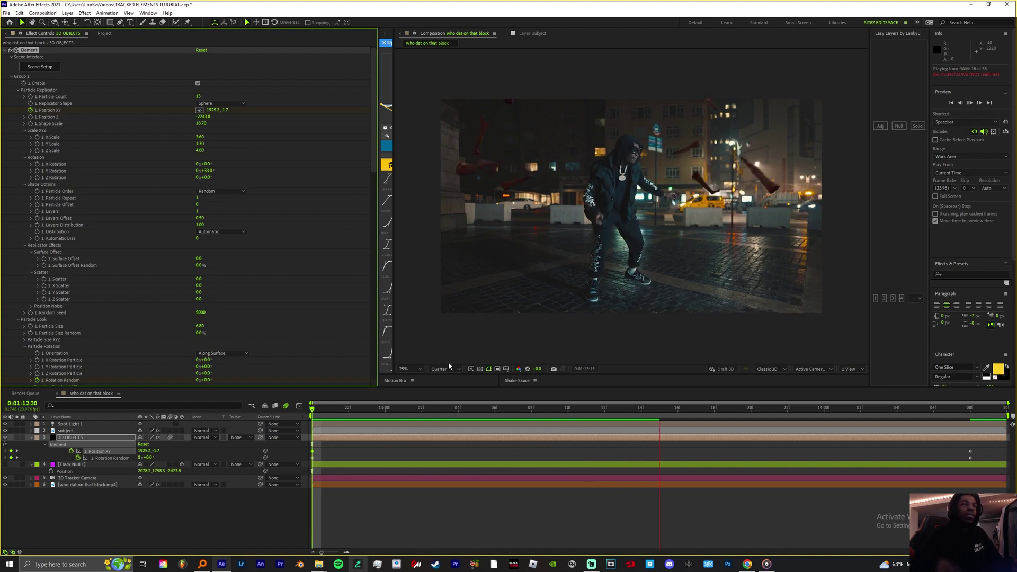
- Move to 0:01:13:17 and apply the Drop Shadow effect to the 3D OBJECTS layer
click(696, 411)
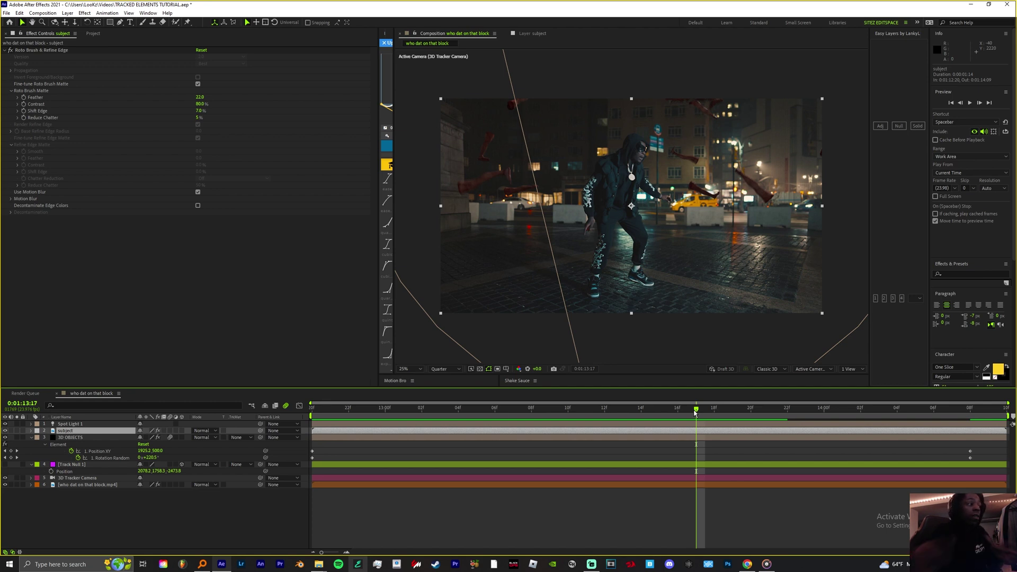
click(70, 438)
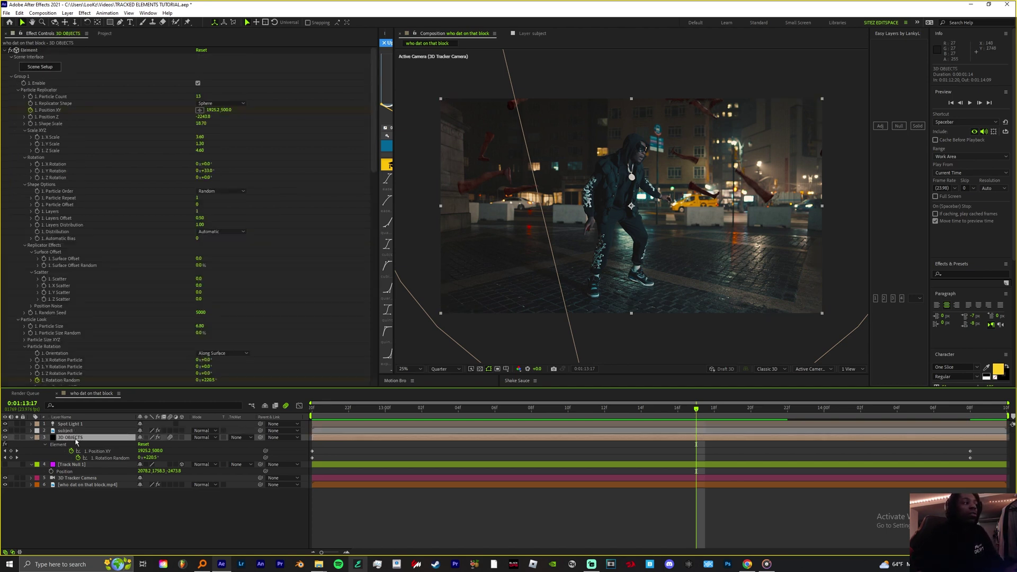
key(ctrl+space)
text(drop)
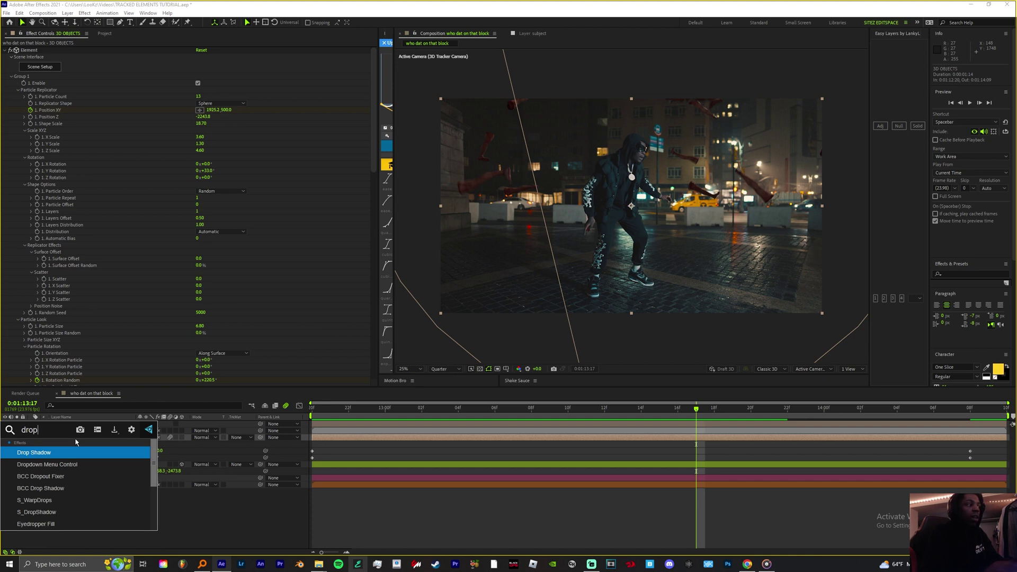
key(Return)
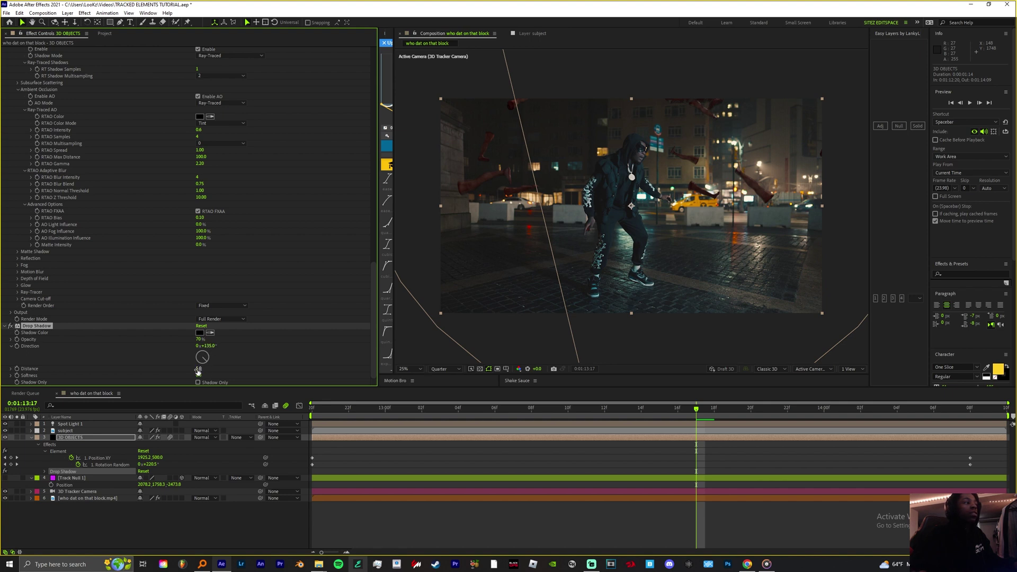
- Set the drop shadow's direction to 185°, distance to 965 and softness to 321, and preview the result
drag(198, 369, 320, 391)
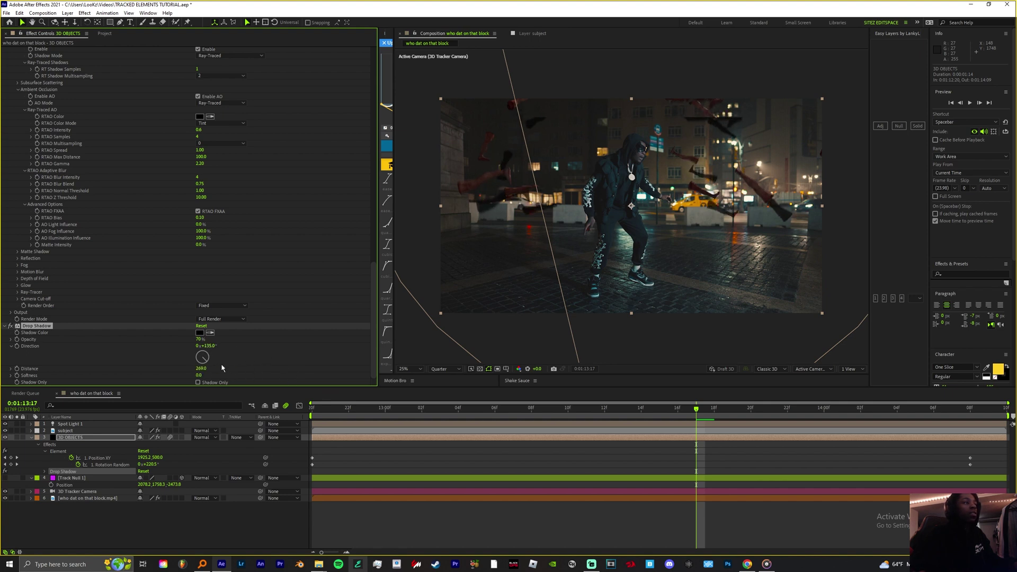
drag(202, 365, 202, 372)
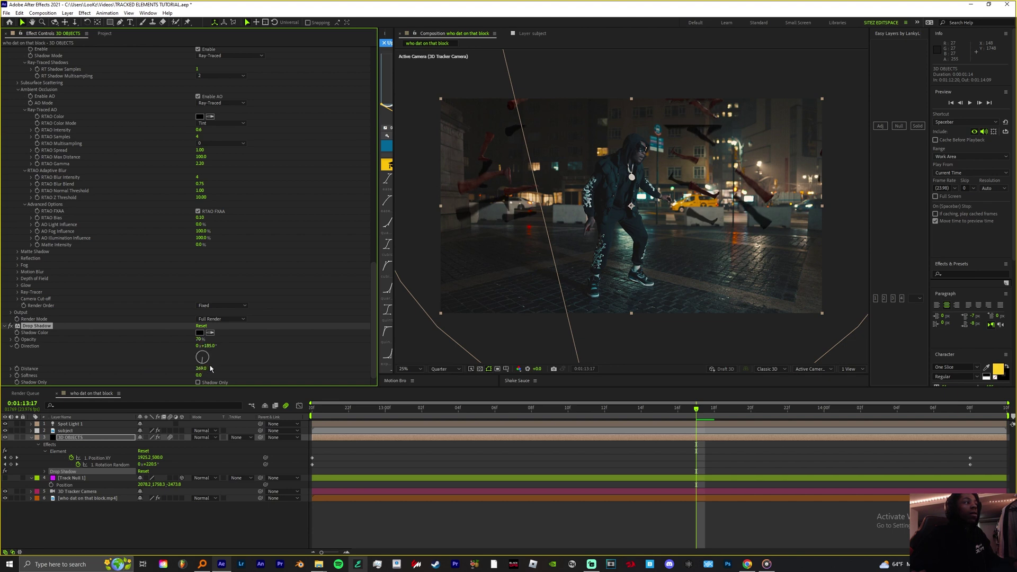
drag(209, 369, 580, 459)
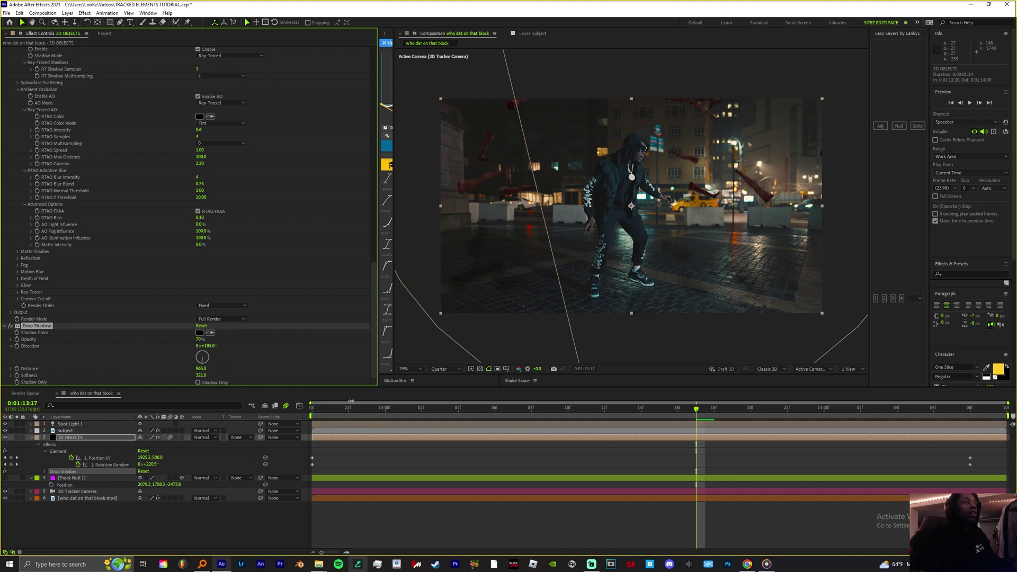
key(space)
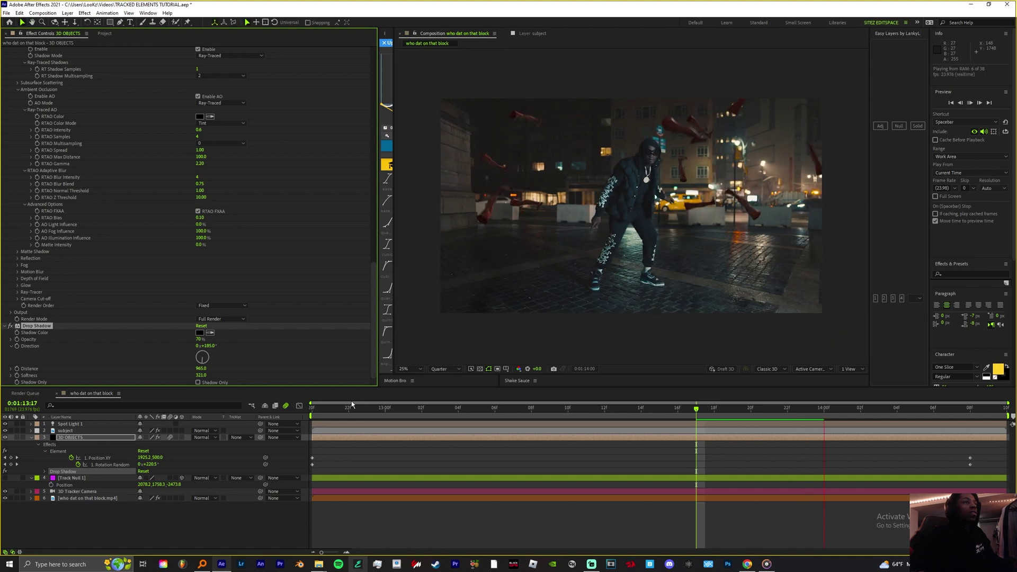
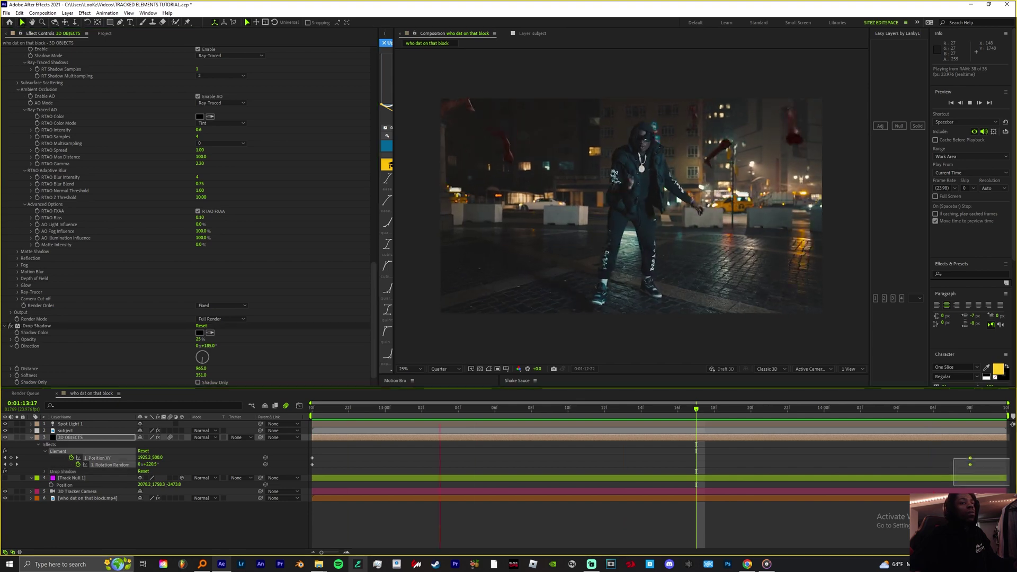
- Move the final Position XY and Rotation Random keyframes to the end of the composition and collapse the 3D OBJECTS and Track Null 1 properties
drag(958, 468, 1009, 465)
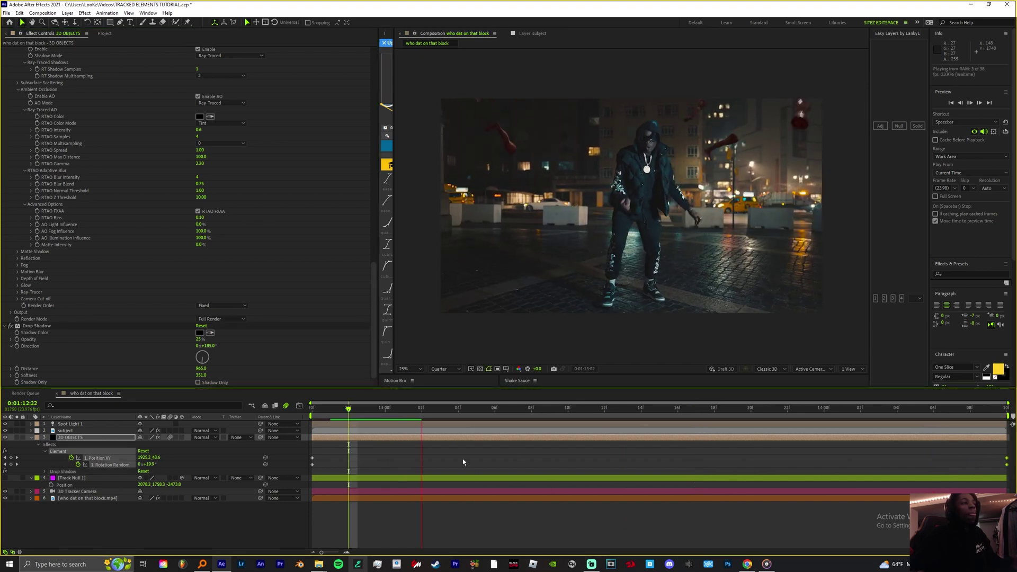
click(30, 437)
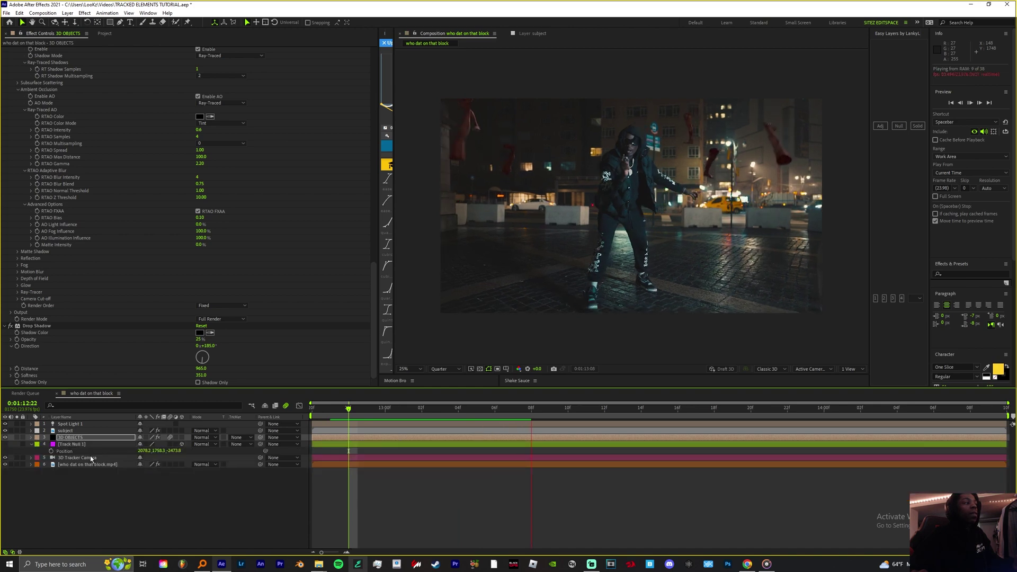
click(31, 444)
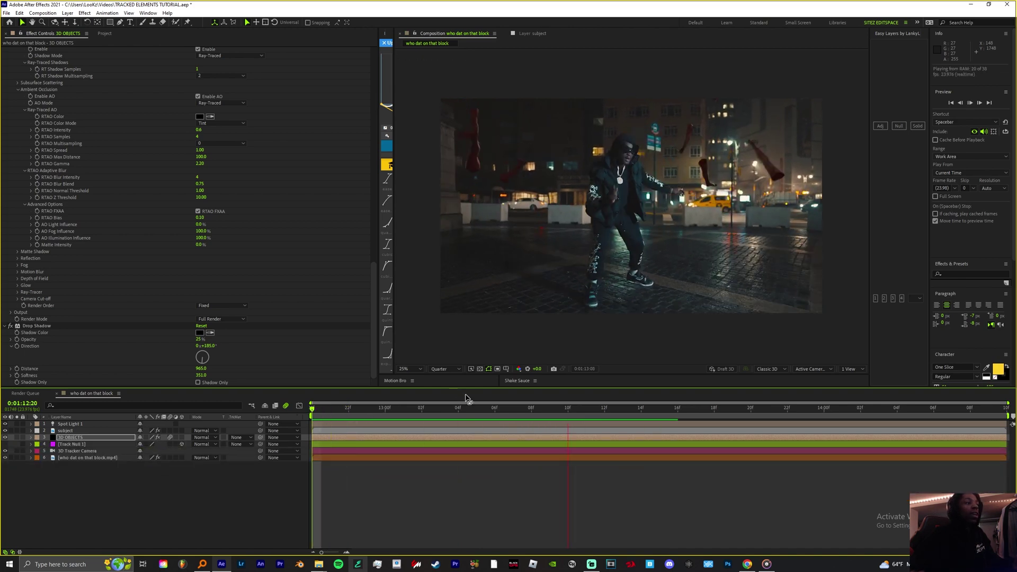
- Add an adjustment layer above the spot light at 0:01:12:20 and apply the Transform effect to it
click(646, 424)
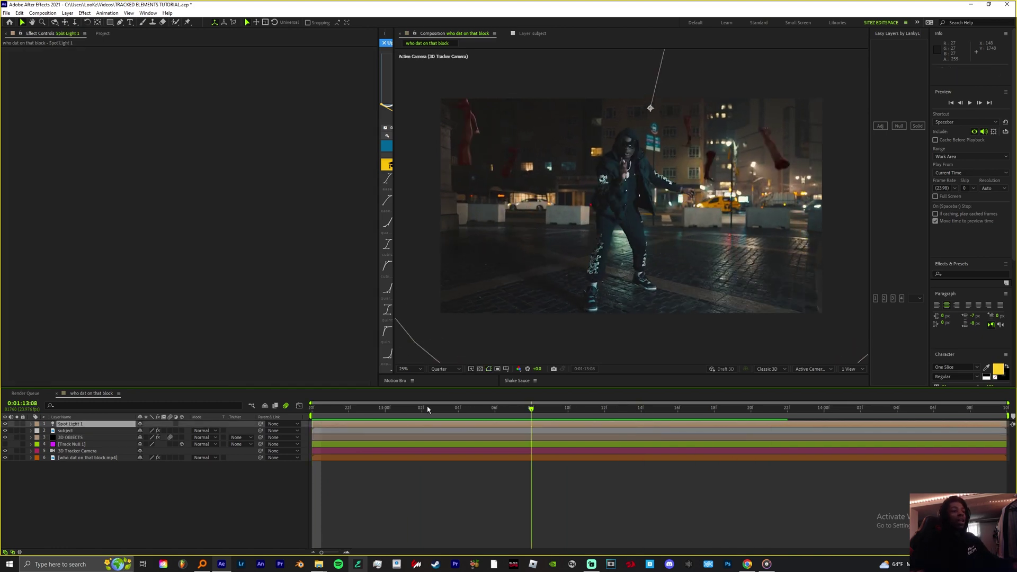
key(Home)
click(880, 126)
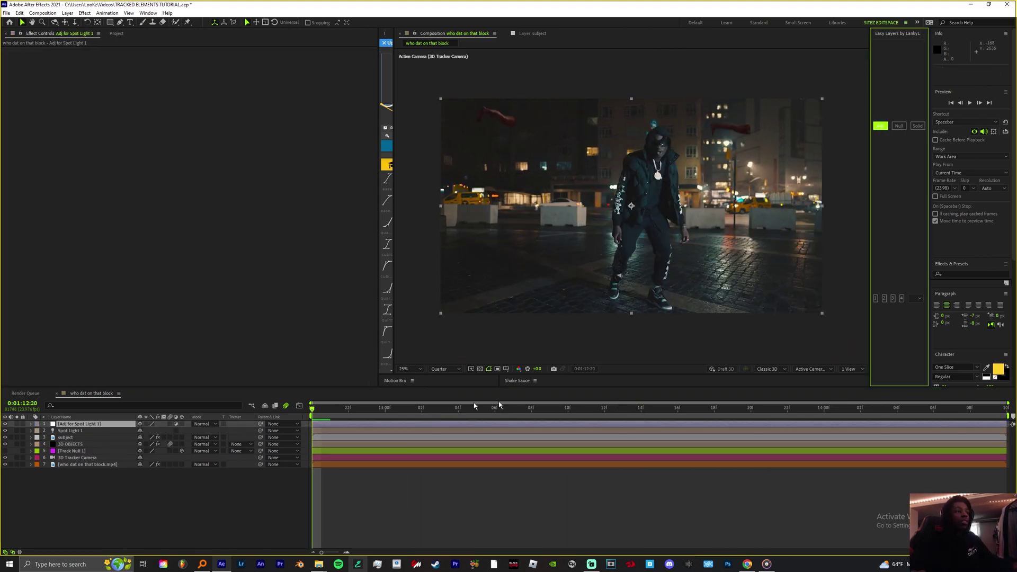
key(ctrl+space)
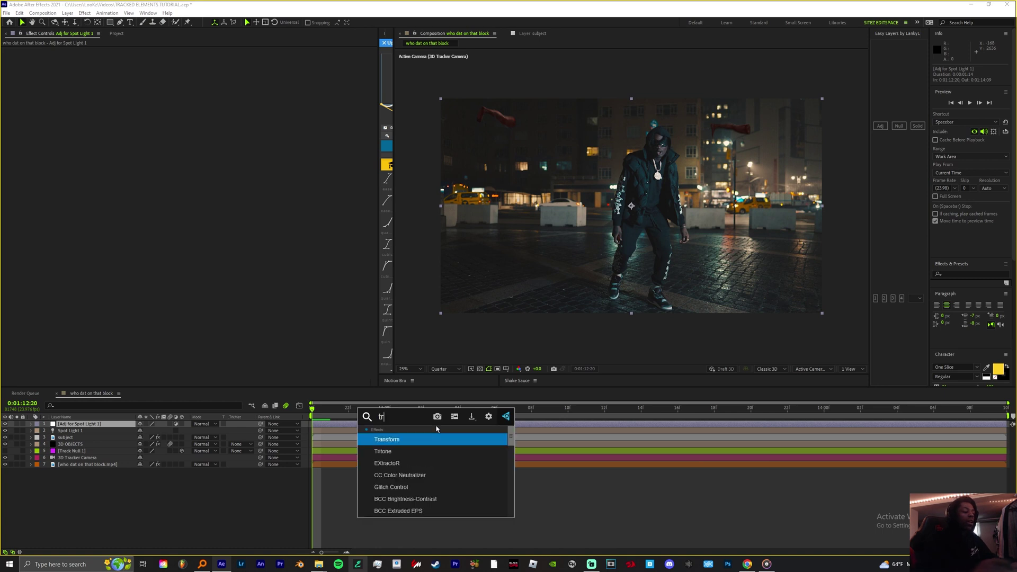
text(transform)
key(Return)
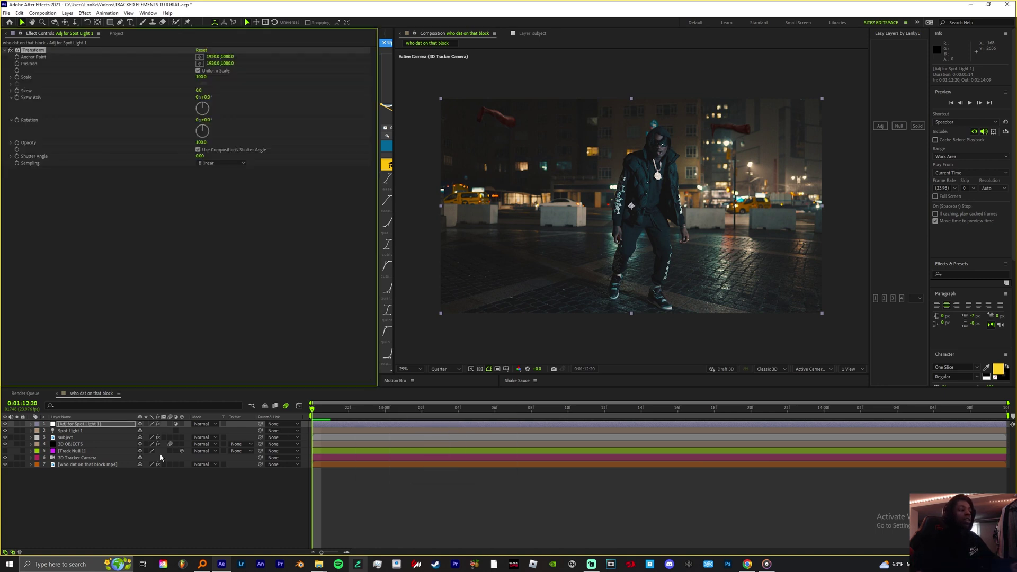
click(30, 423)
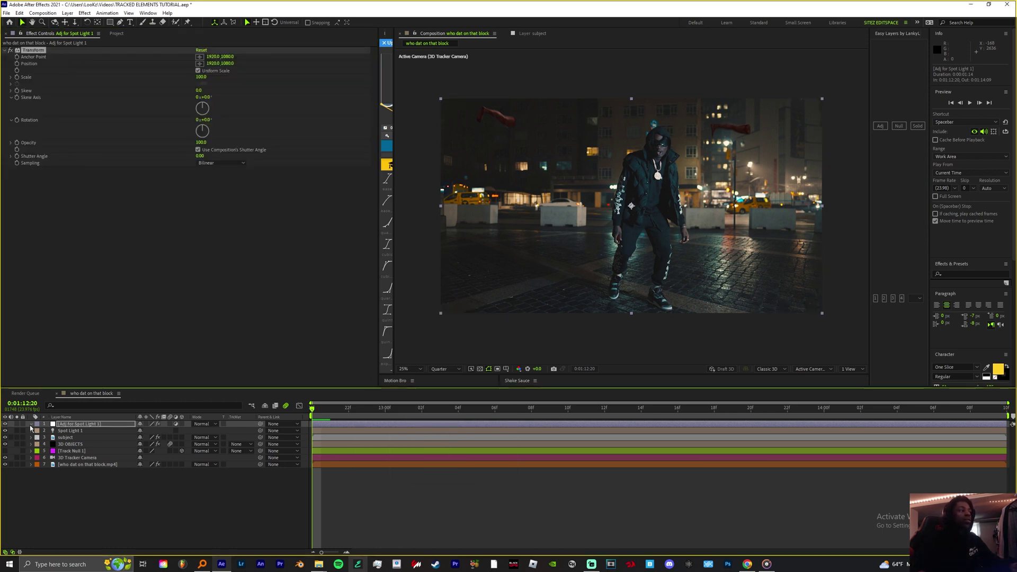
- Start Position and Scale keyframes for the adjustment layer's Transform effect at 0:01:12:20 and set Scale to 175 at 0:01:14:09
click(17, 64)
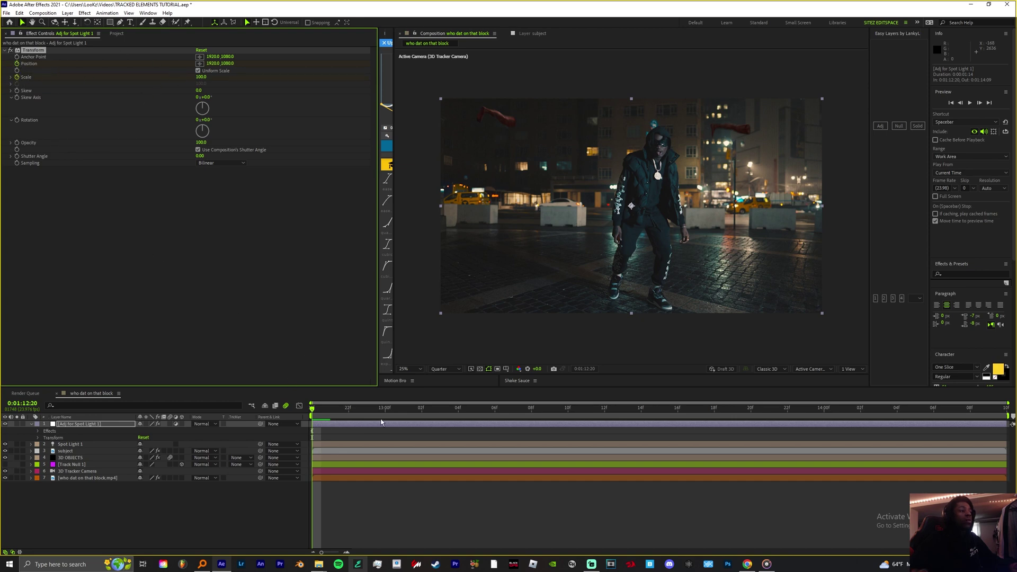
key(space)
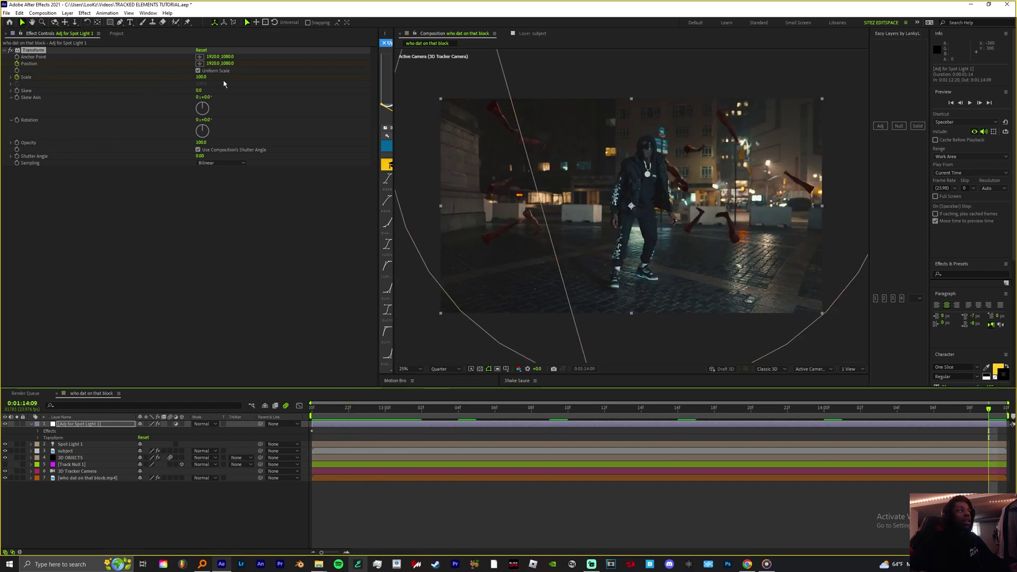
drag(199, 77, 188, 71)
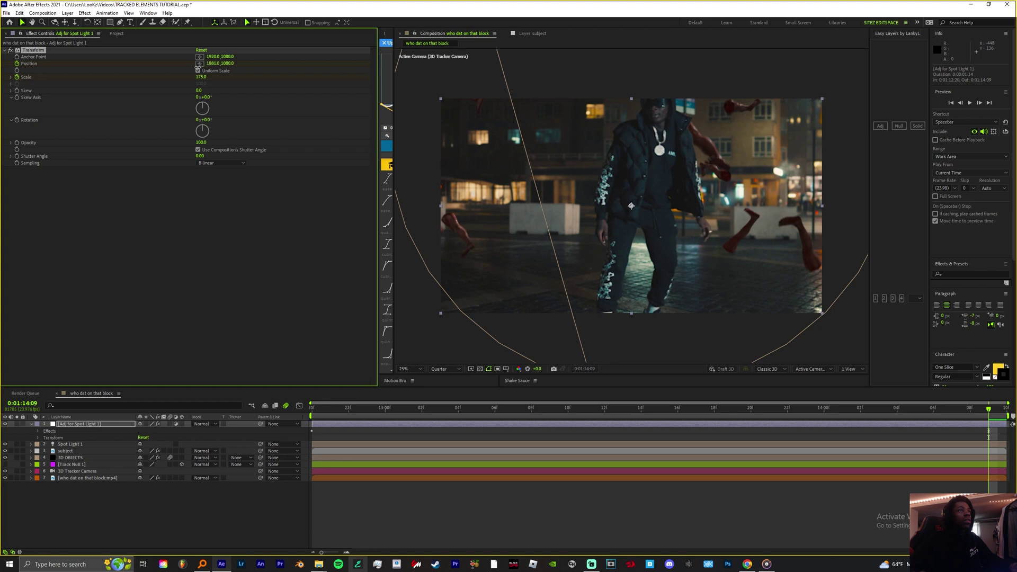
- Show the proportional grid and set the Transform effect's Position to 1647, 1532 to reframe the man's upper body
drag(198, 69, 197, 68)
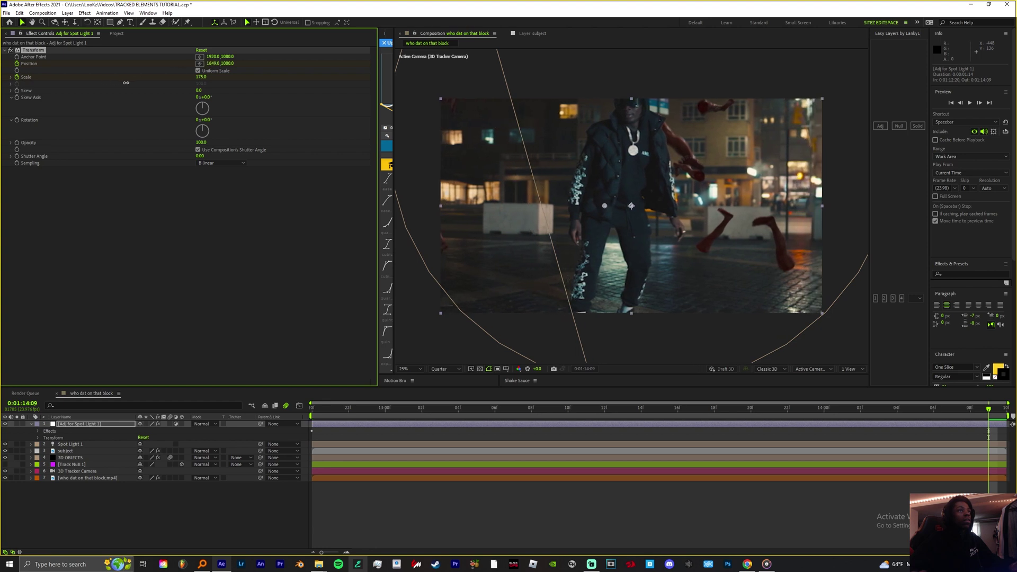
click(506, 369)
click(522, 385)
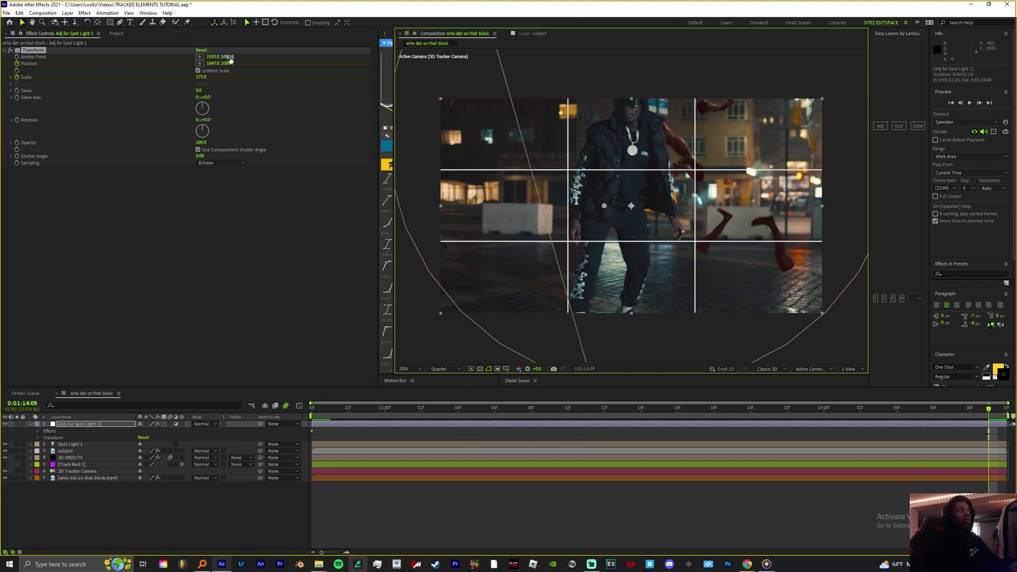
drag(230, 60, 230, 60)
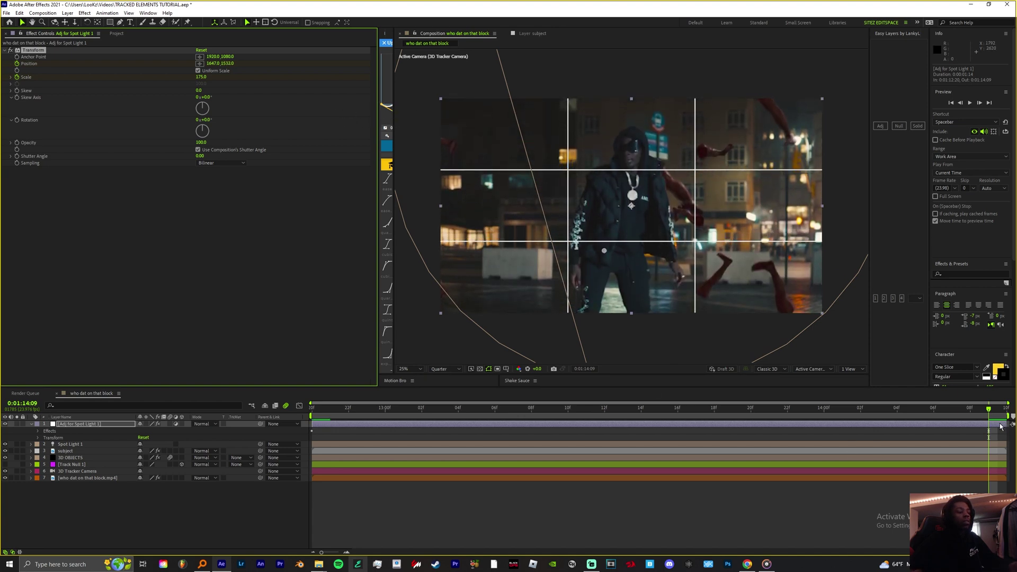
- Reveal and select the adjustment layer's Position and Scale keyframes and apply the 0.40, 0.80, 0.74, 1.00 easing curve from Flow
key(u)
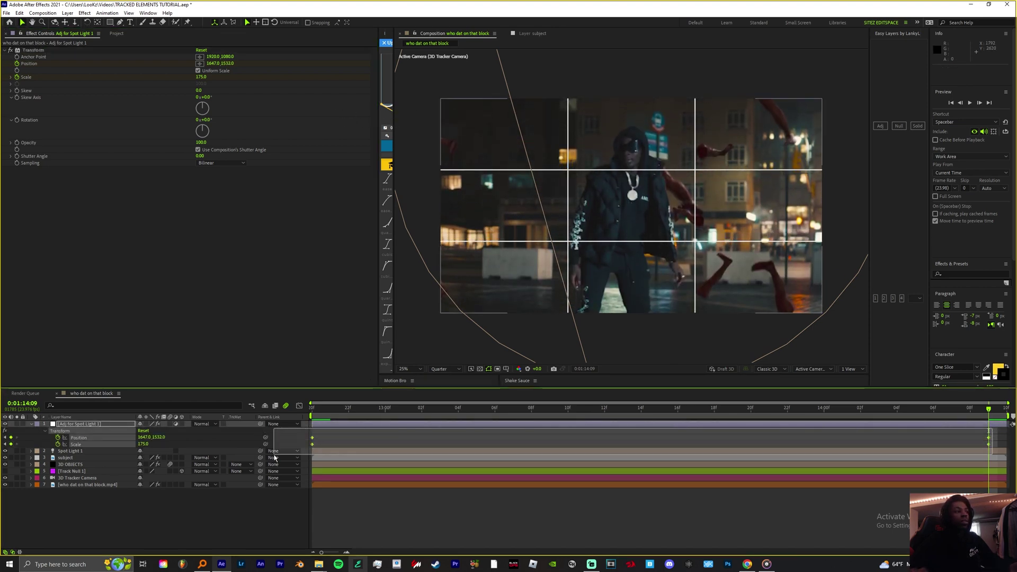
drag(274, 457, 273, 458)
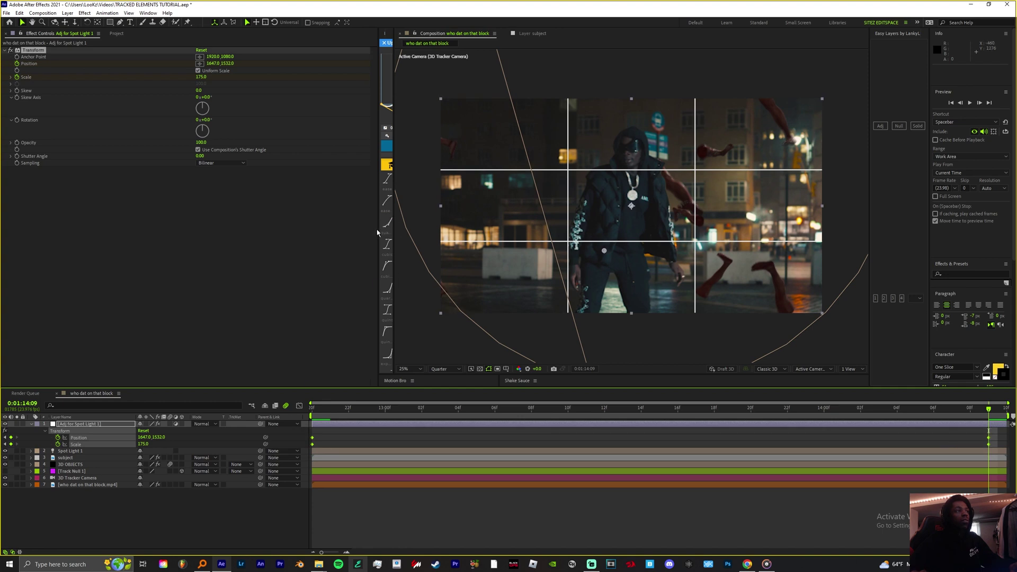
drag(377, 232, 266, 232)
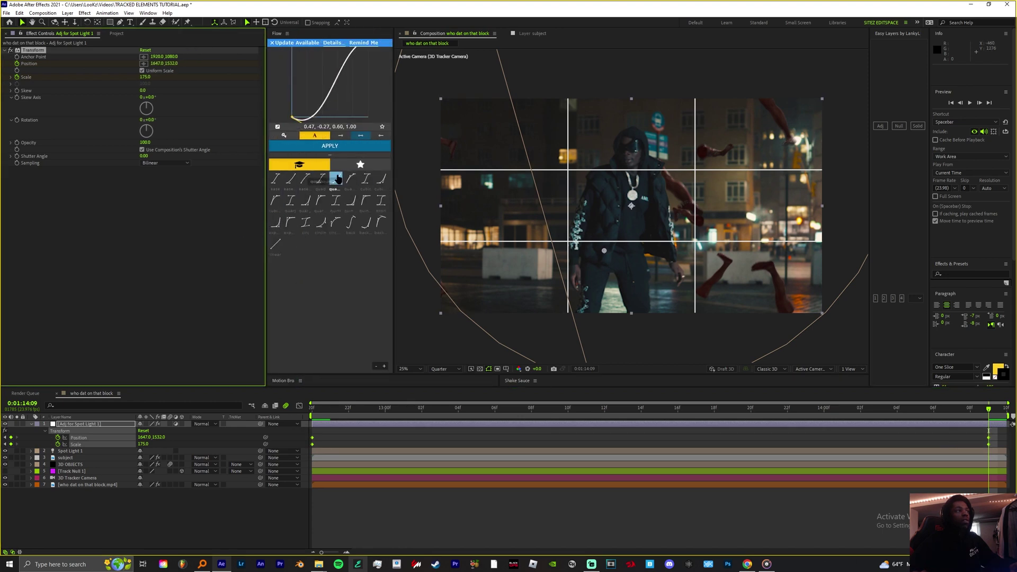
click(351, 179)
click(333, 148)
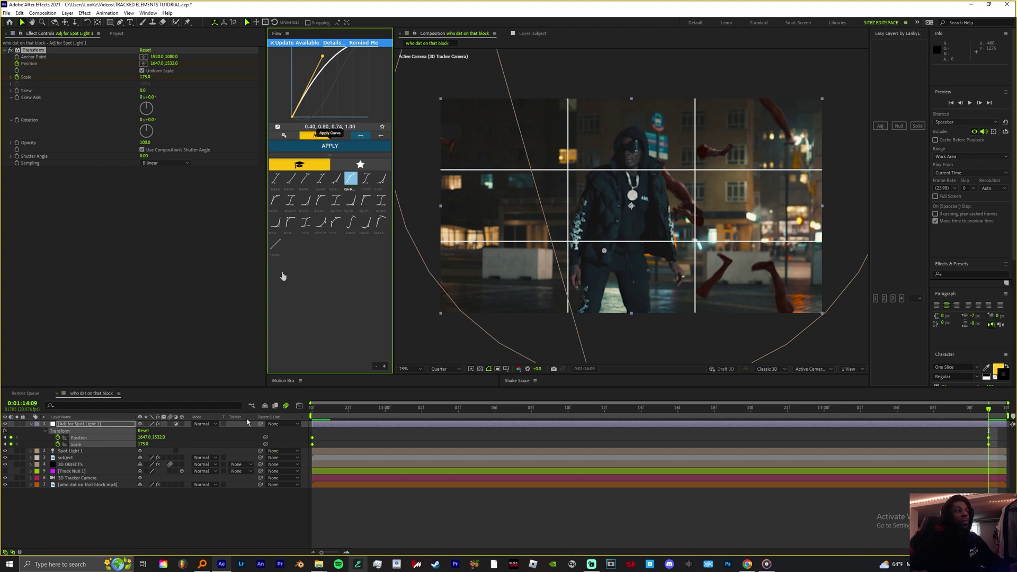
- Move the adjustment layer's final Position and Scale keyframes to the end of the composition and preview the zoom
drag(967, 444, 1010, 439)
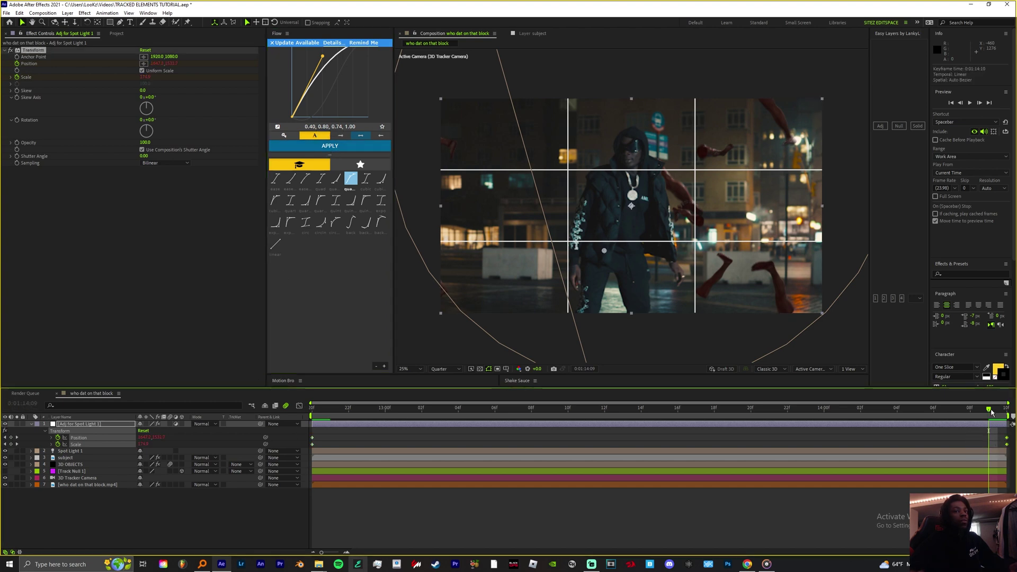
key(space)
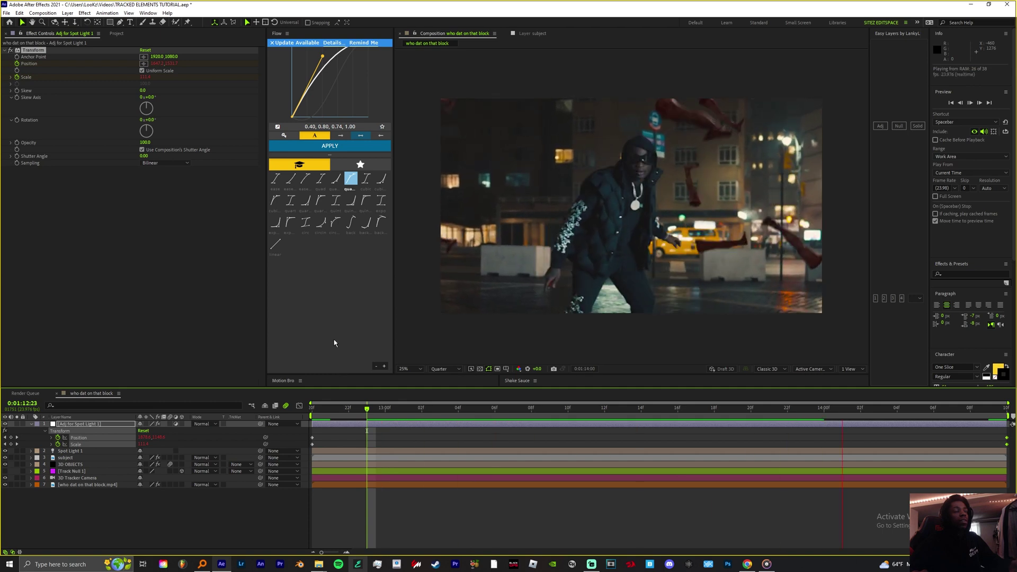
scroll(638, 201, down, 5)
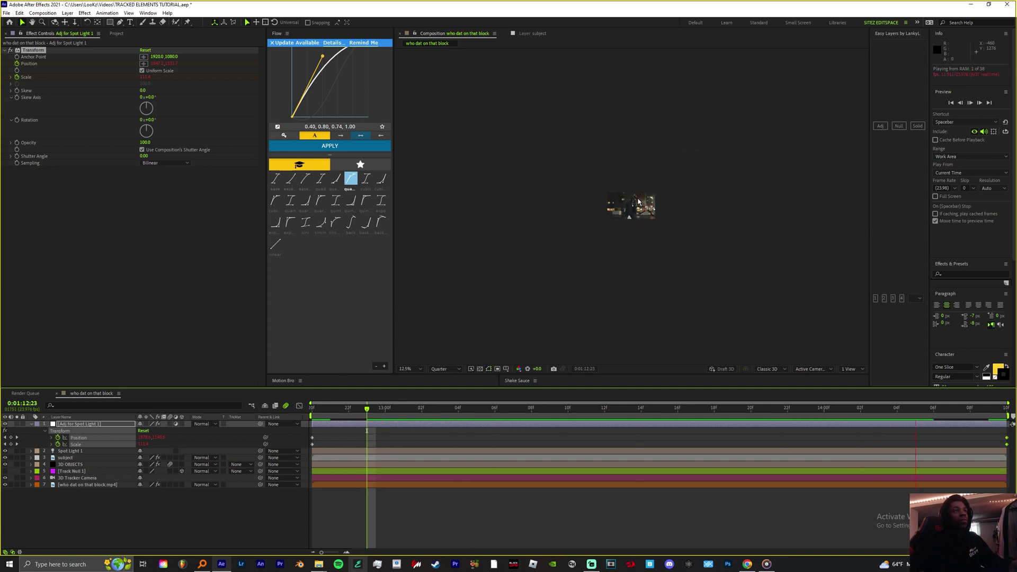
scroll(639, 201, up, 3)
key(space)
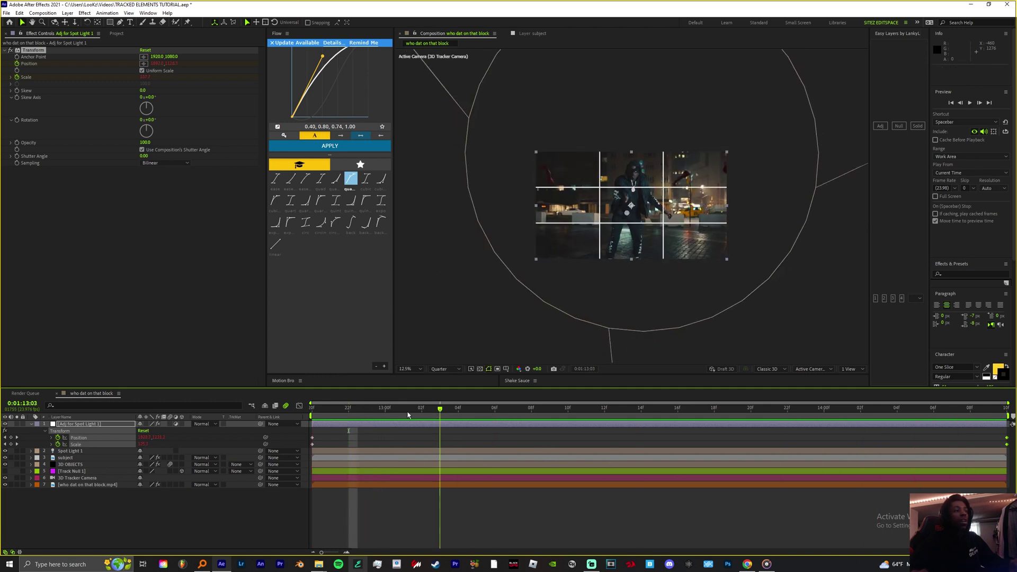
- Move to 0:01:13:04 and apply the Fast Box Blur effect to the 3D OBJECTS layer
key(Page_Down)
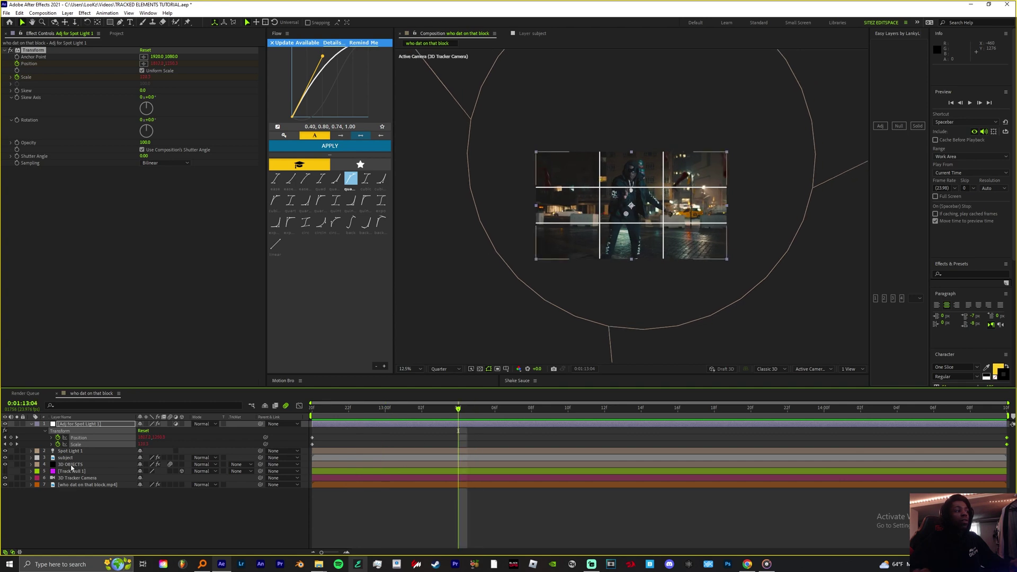
click(71, 465)
key(ctrl+space)
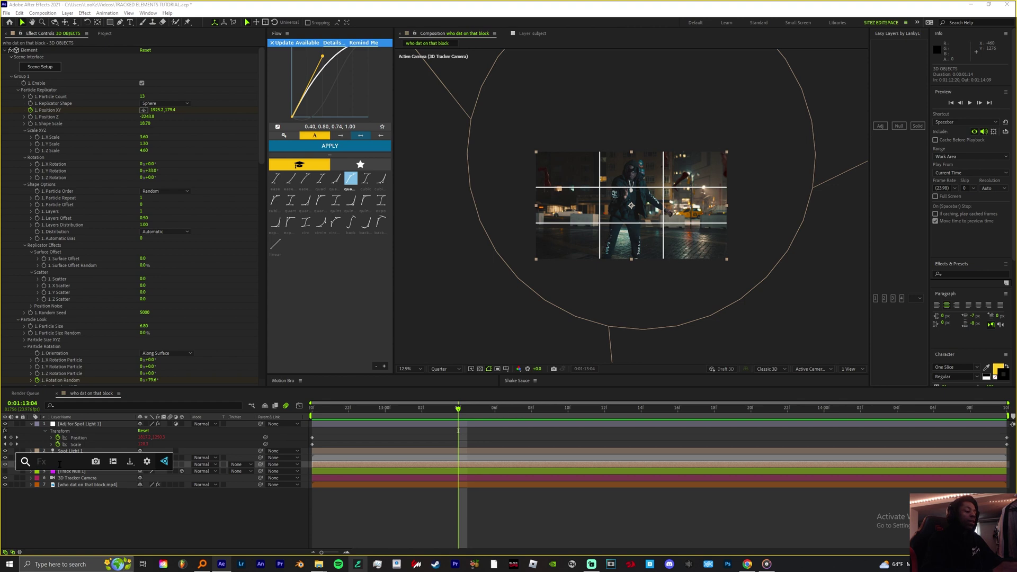
text(fastb)
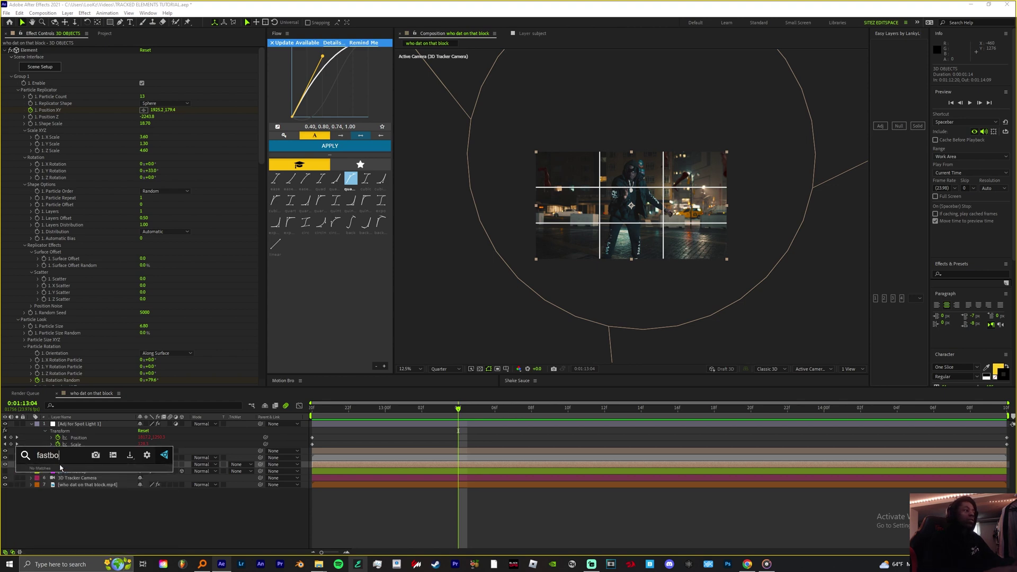
text(o)
key(BackSpace)
key(BackSpace)
key(Return)
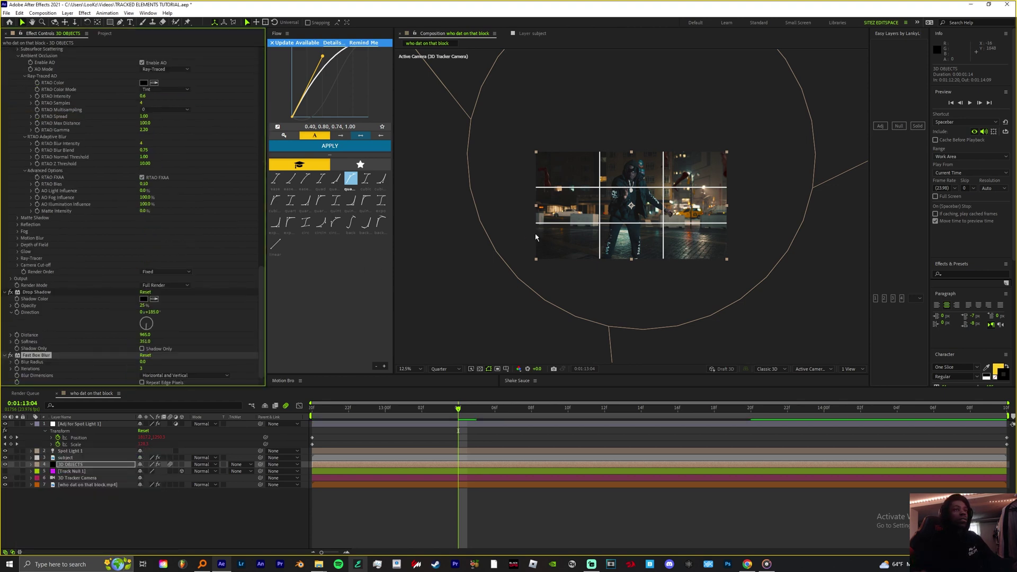
- Set the Fast Box Blur's Blur Radius to 1.0 on the 3D OBJECTS layer and preview the result
key(period)
key(period)
key(period)
key(period)
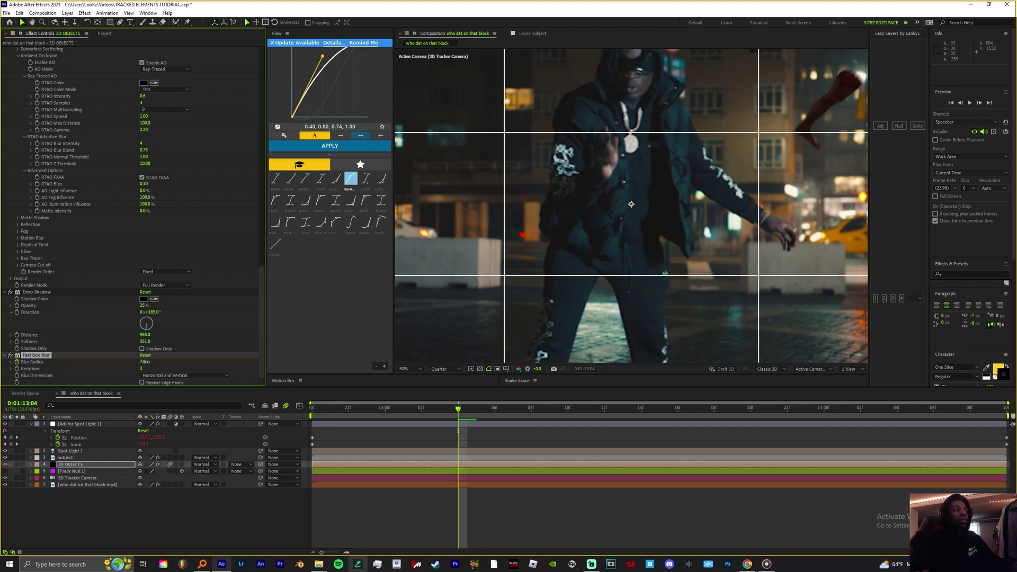
drag(145, 362, 151, 364)
key(comma)
key(comma)
key(space)
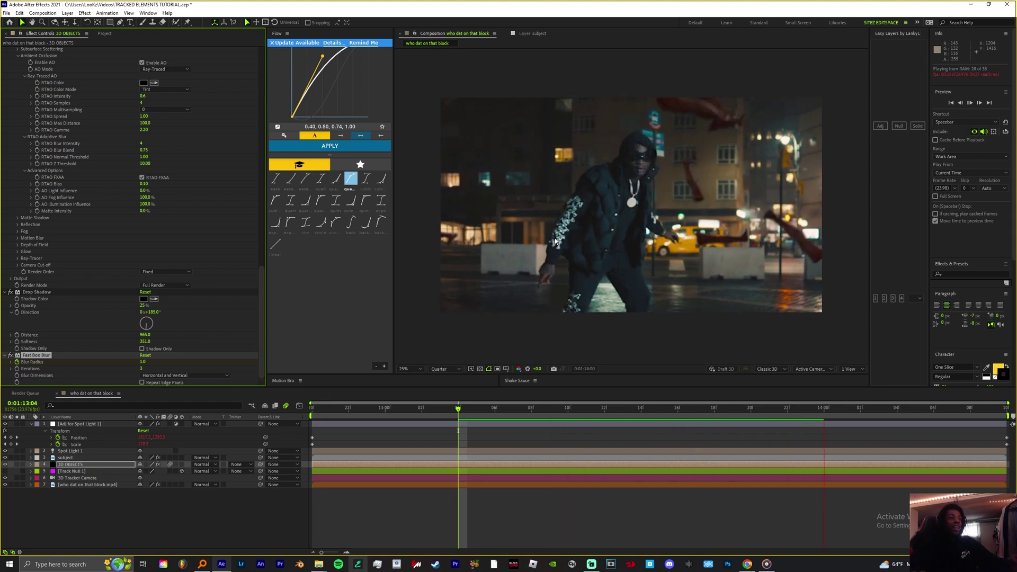
key(space)
key(space)
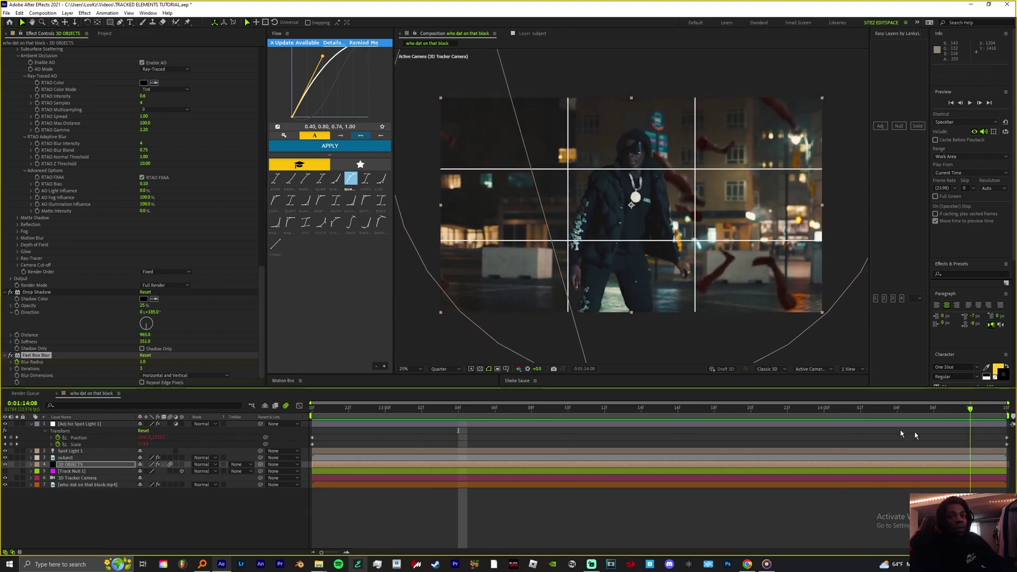